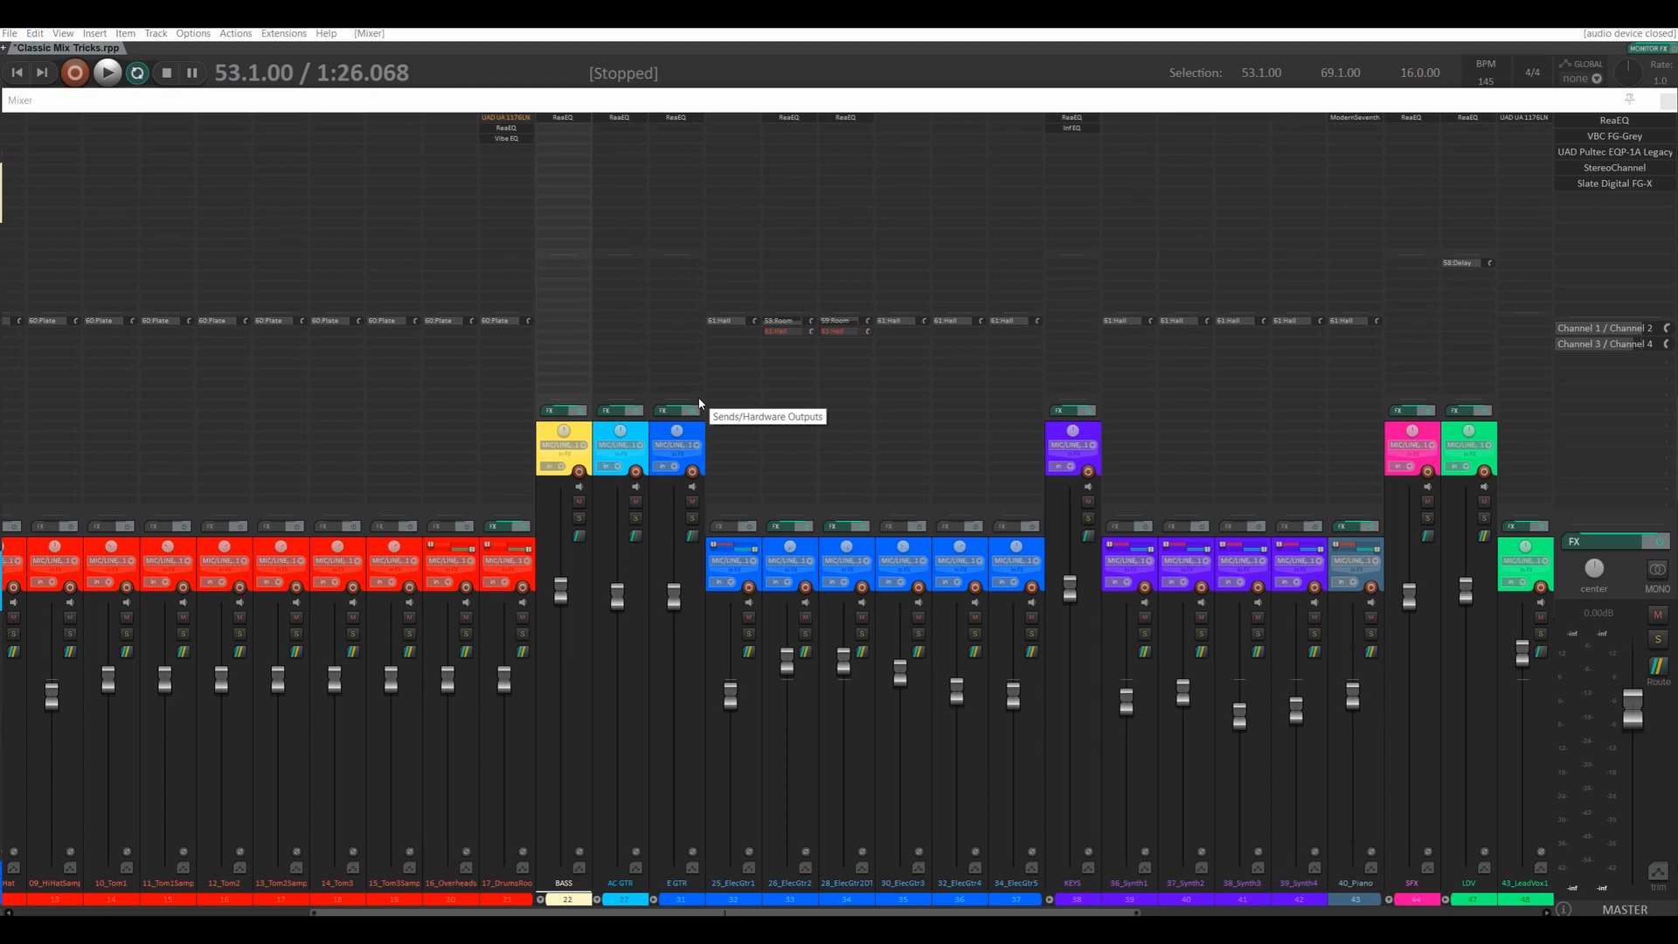
- Adjust the 43_LeadVox1 fader freehand, ending at about +5.8 dB, and audition the selected section
scroll(812, 744, right, 6)
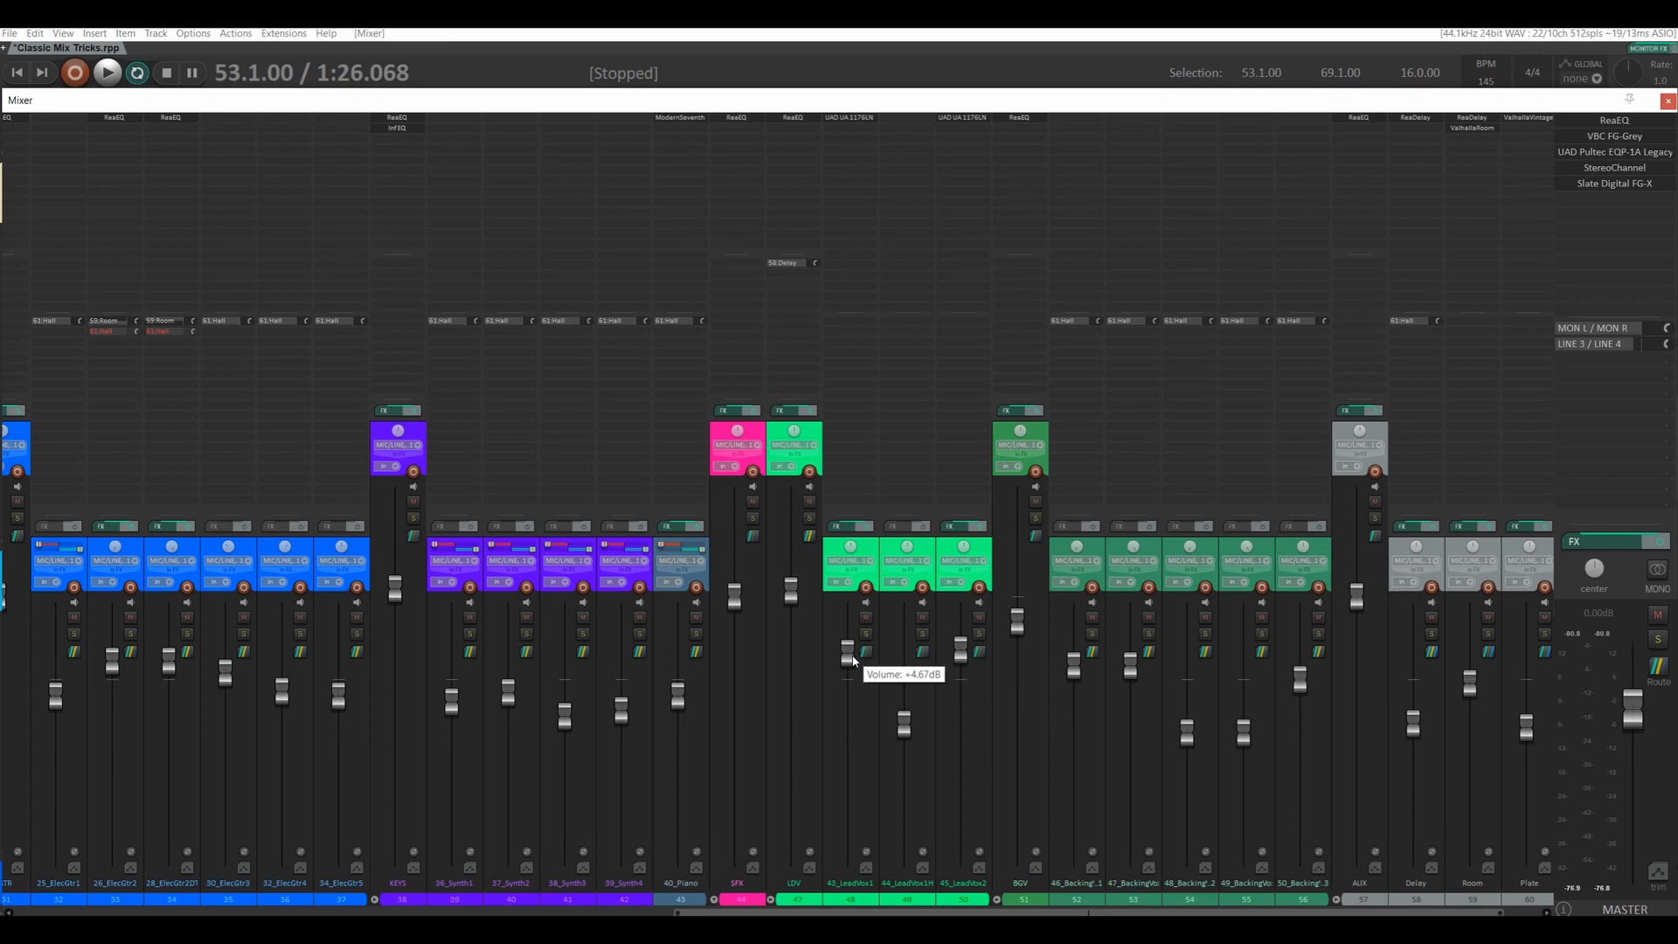
mouse_move(853, 661)
mouse_down()
mouse_move(848, 778)
mouse_move(848, 660)
mouse_up()
mouse_move(848, 662)
mouse_down()
mouse_move(848, 875)
mouse_move(847, 672)
mouse_up()
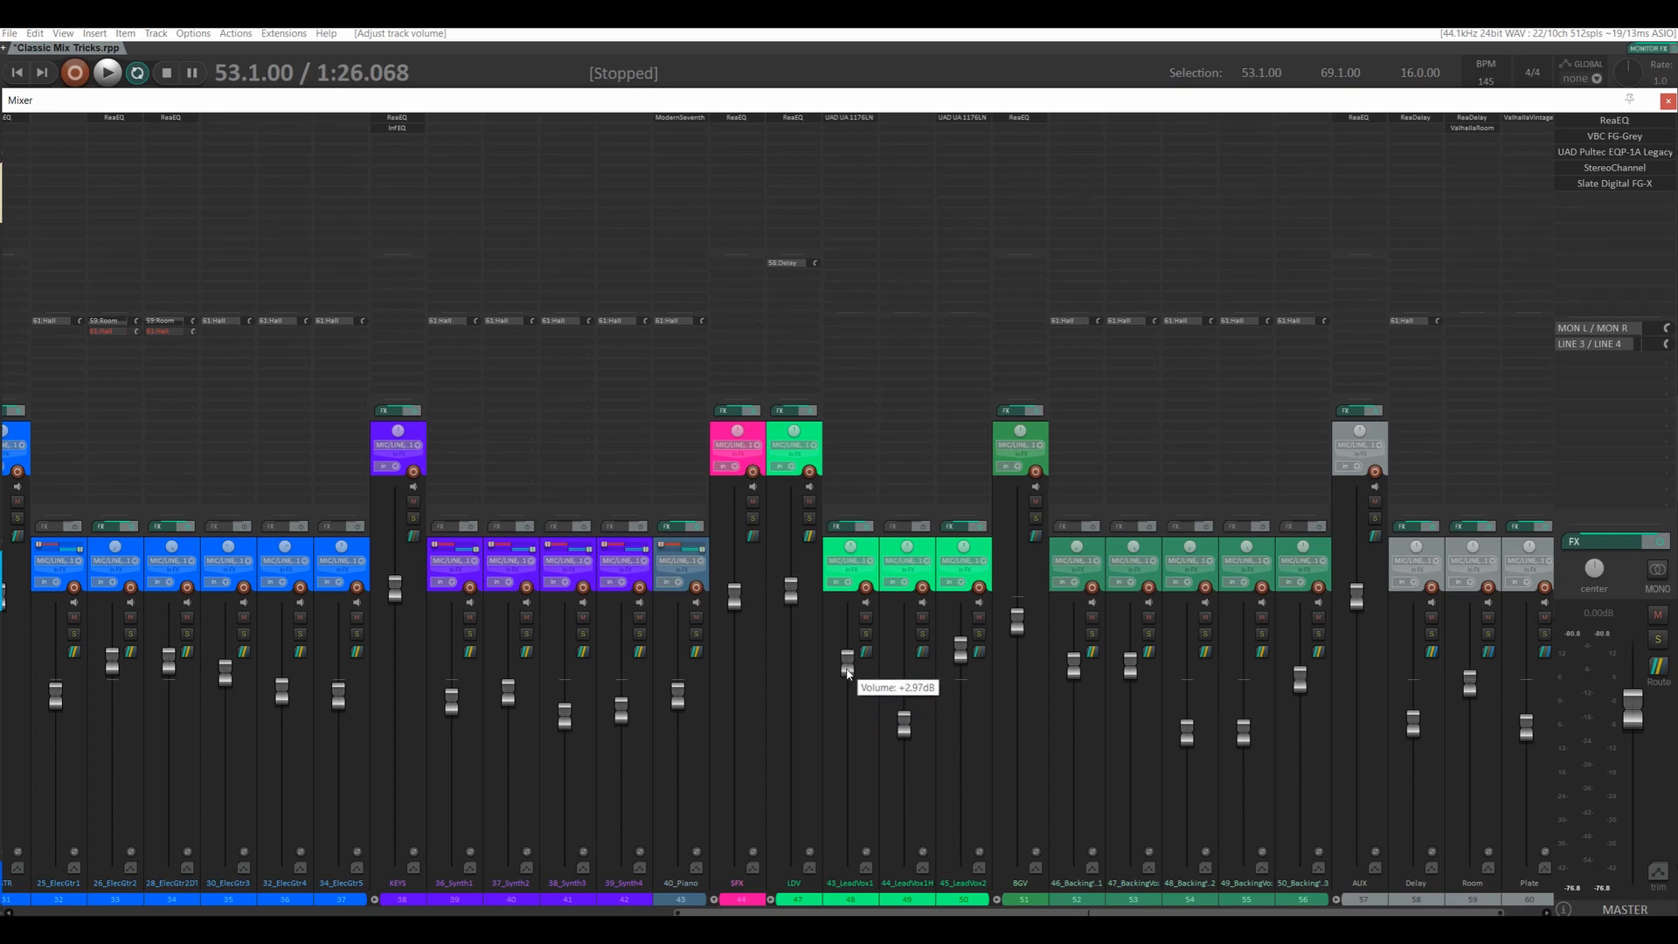
drag(847, 673, 851, 664)
mouse_move(849, 661)
mouse_down()
mouse_move(847, 860)
mouse_move(847, 650)
mouse_up()
key(space)
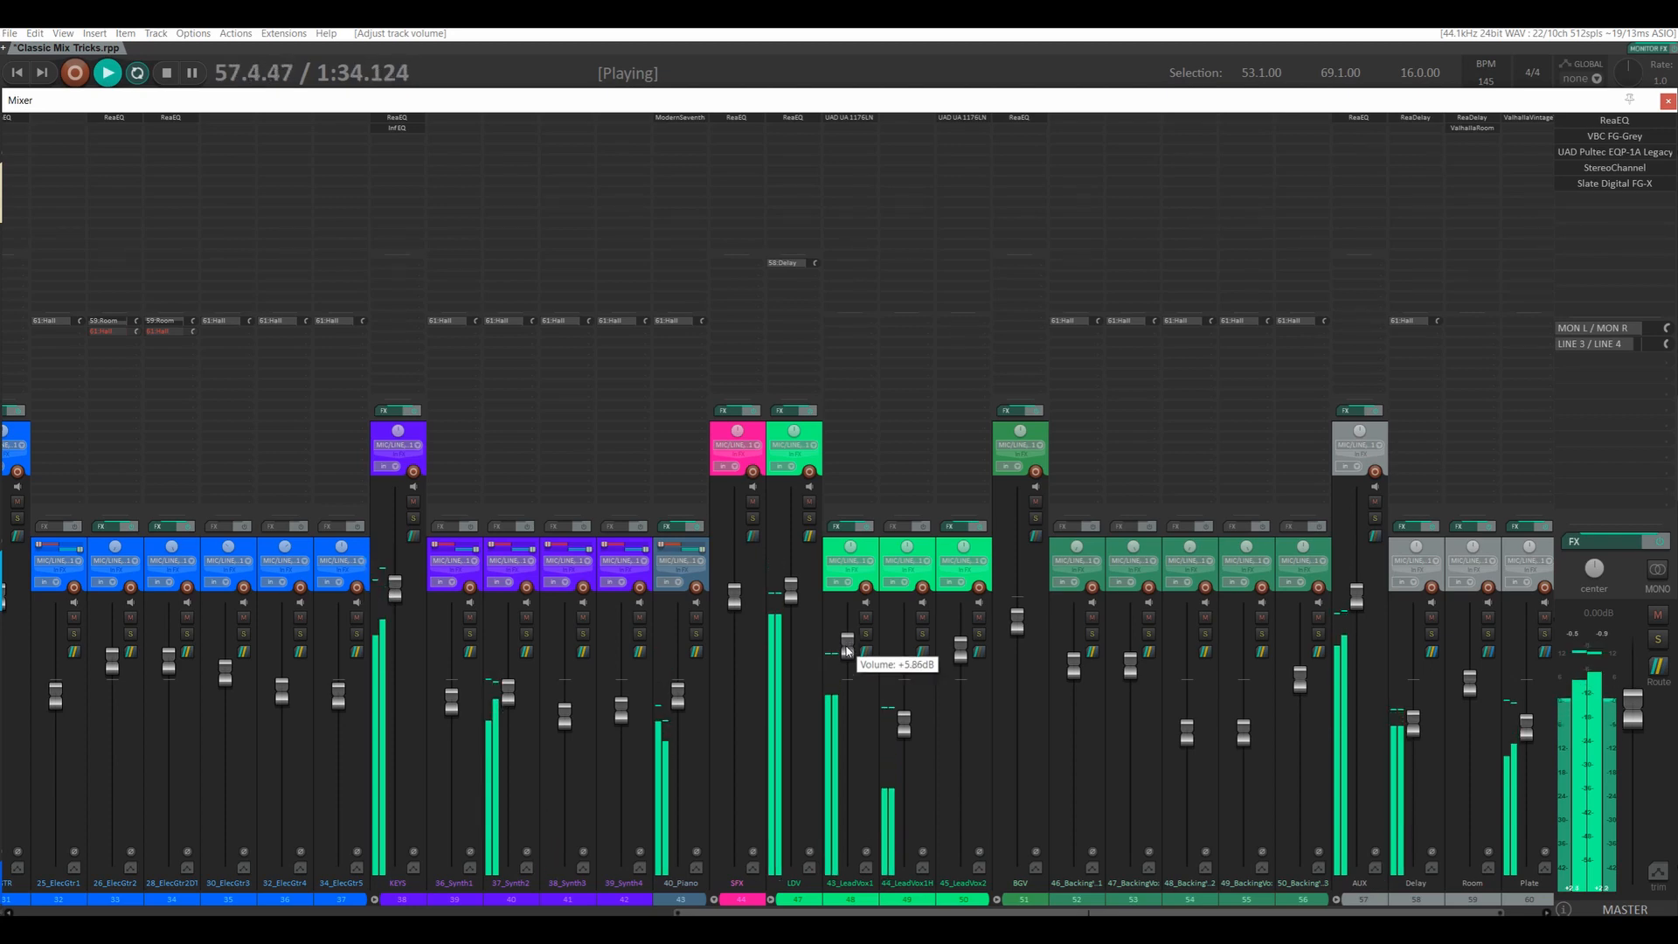
key(space)
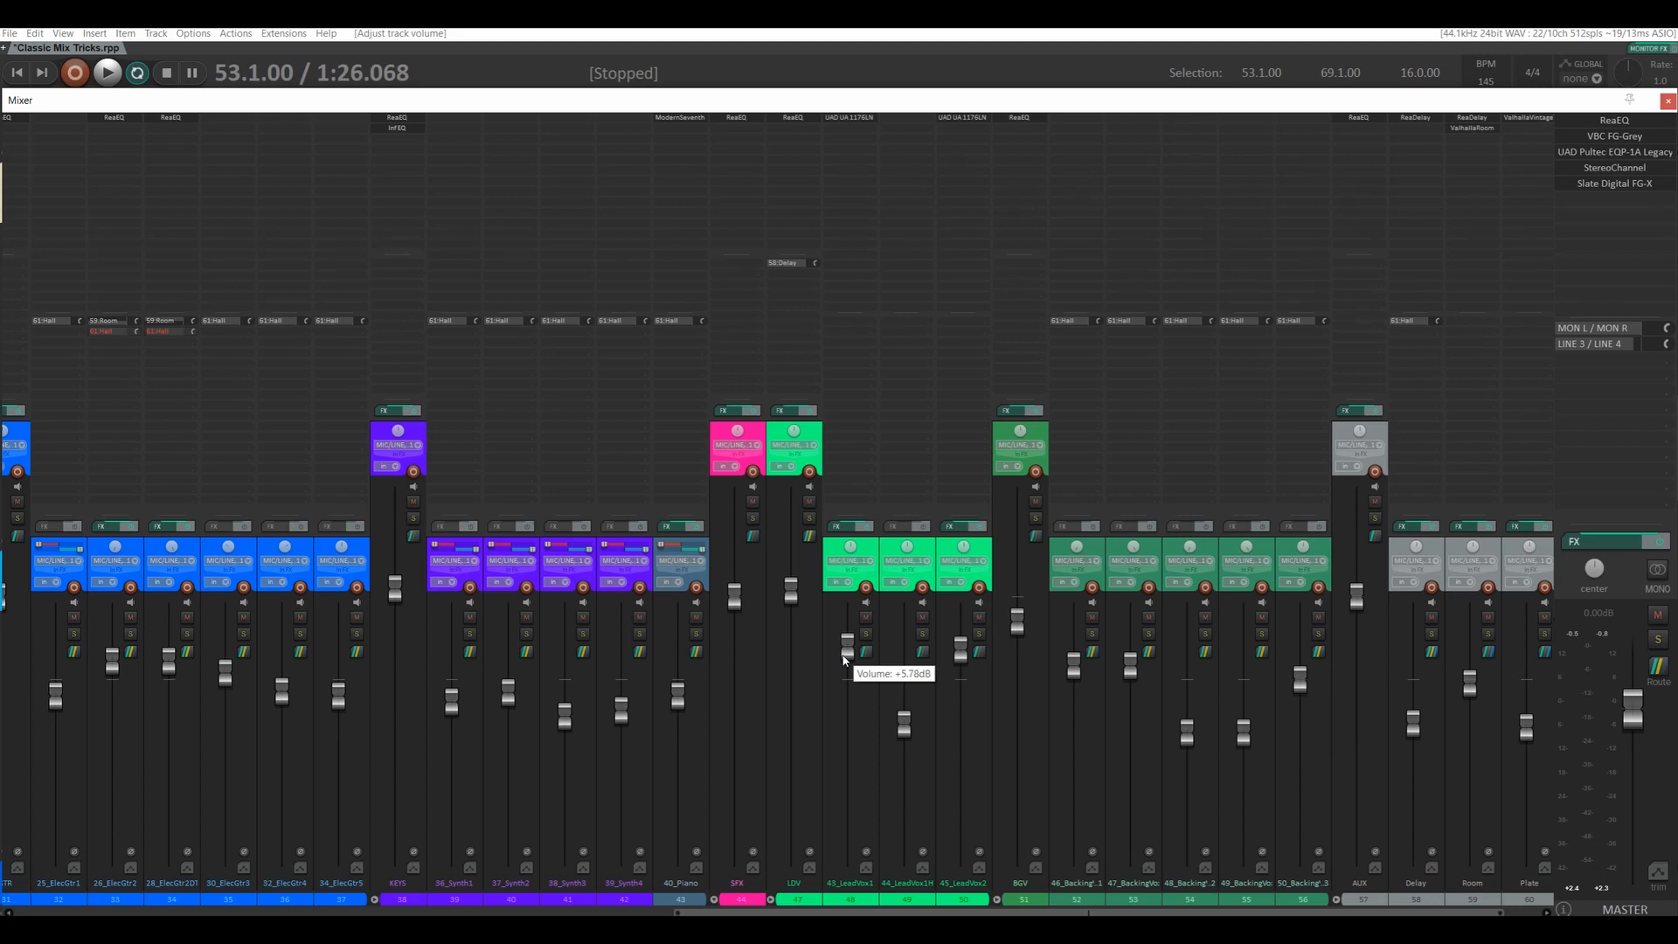
- Set the 43_LeadVox1 volume to exactly 4.5 dB and play back the selected section
mouse_move(849, 649)
right_click(849, 649)
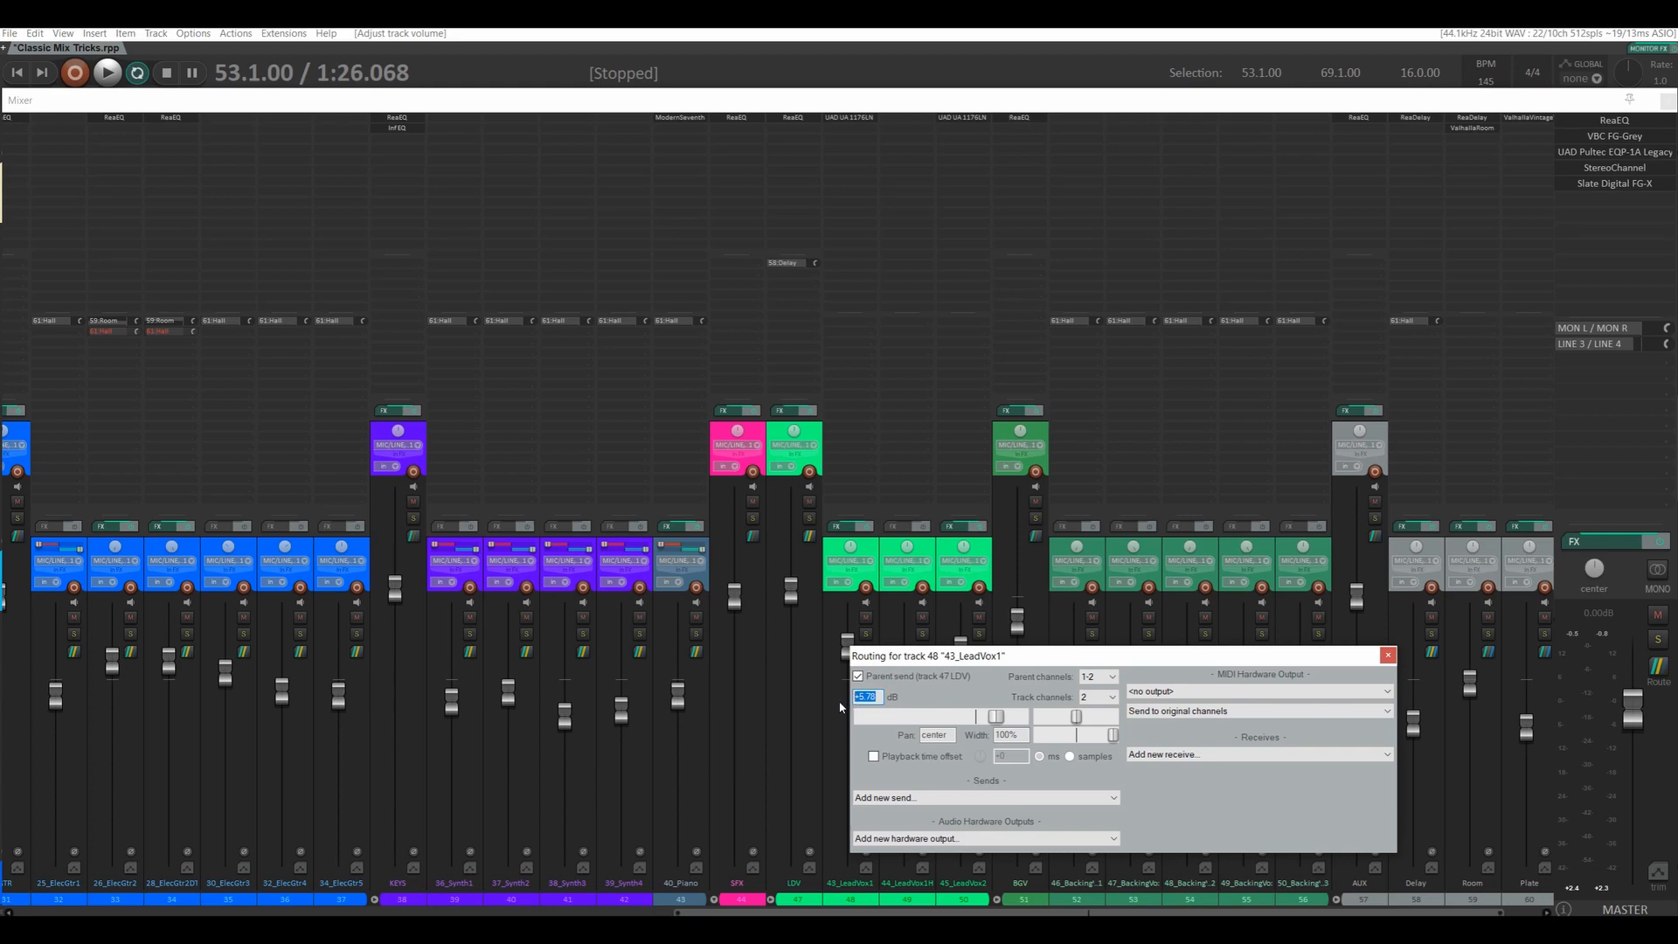
text(4.5)
click(1387, 655)
key(space)
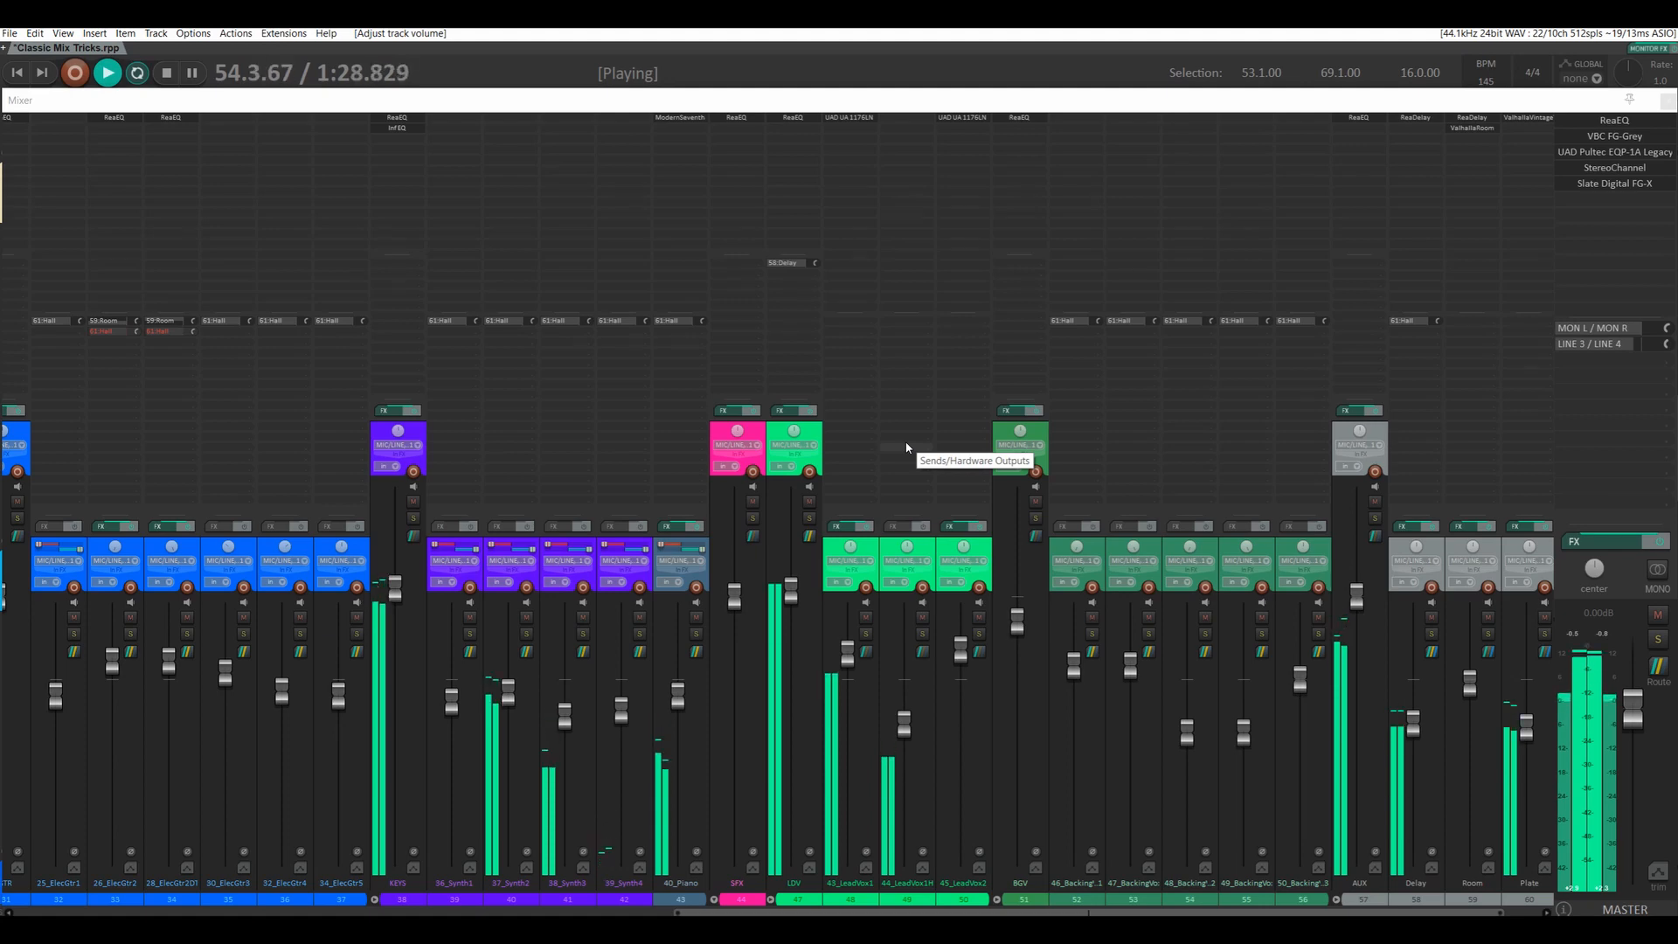
key(space)
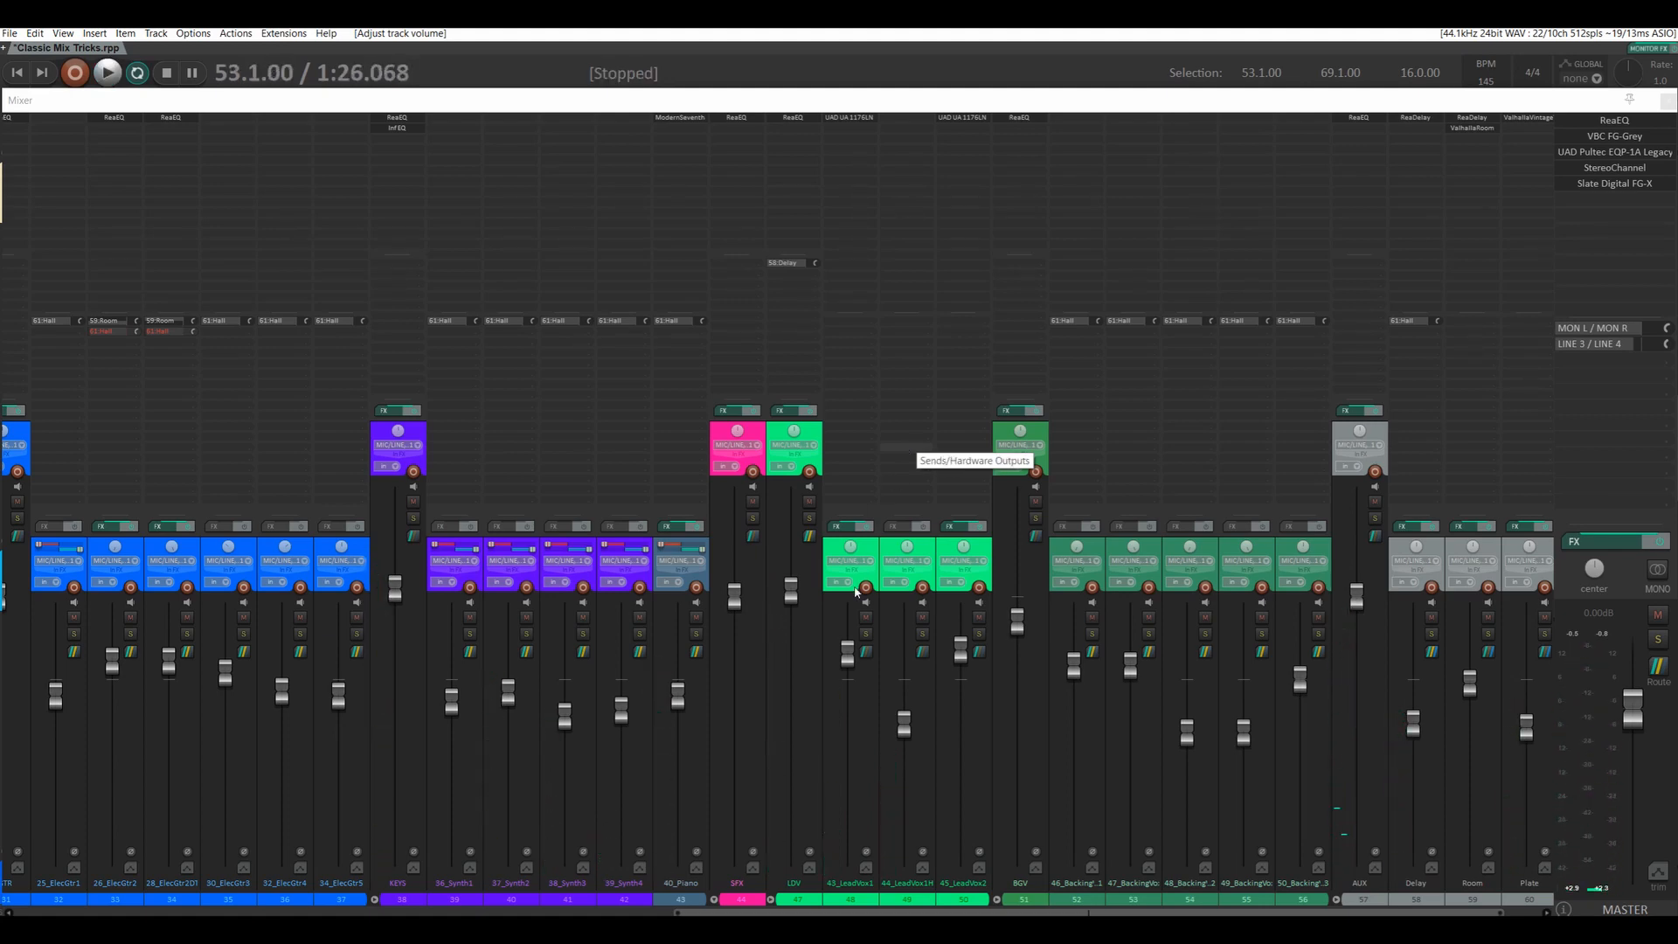
- Insert a new track directly after 43_LeadVox1 and name it VCA
mouse_move(848, 655)
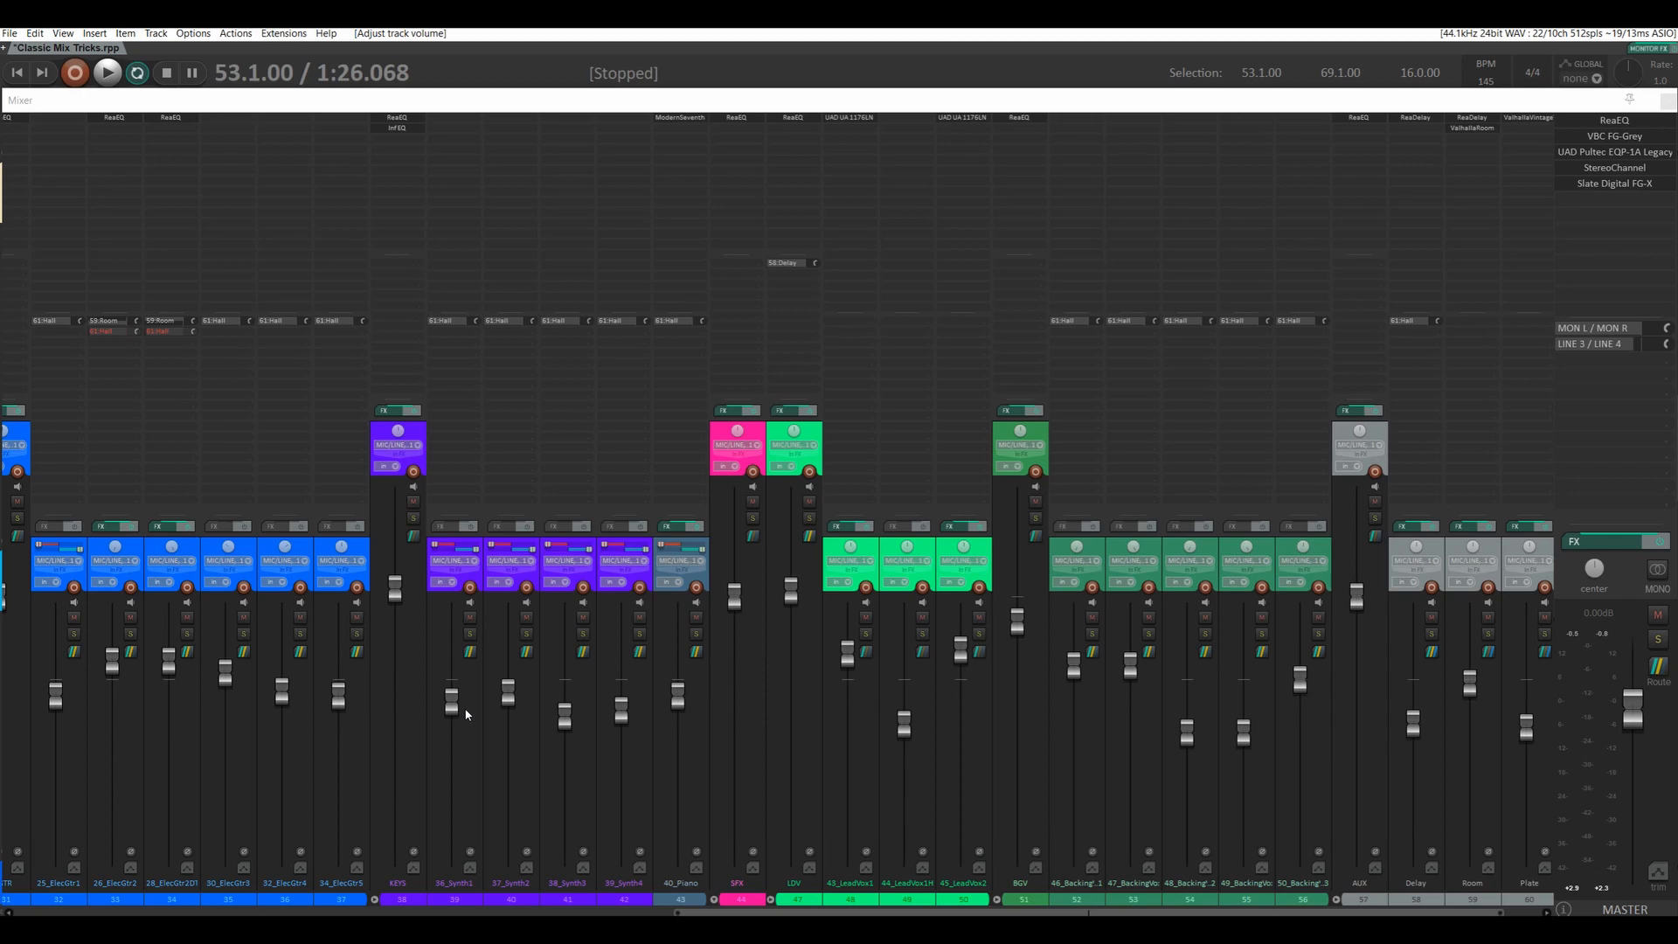
click(875, 553)
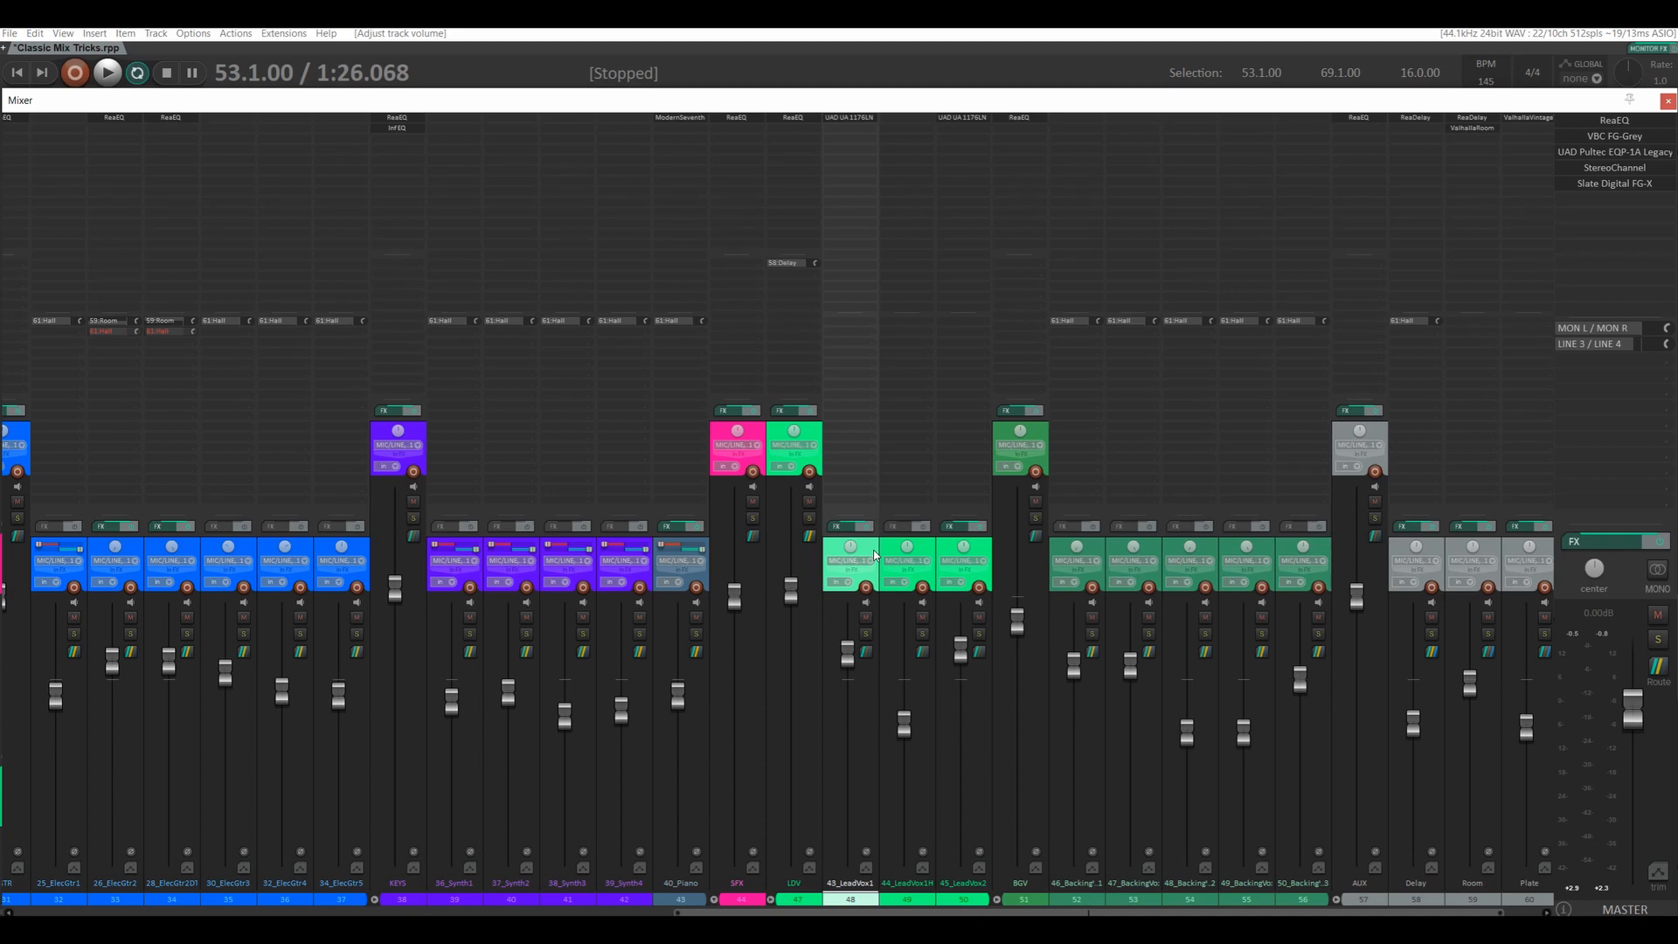
key(ctrl+t)
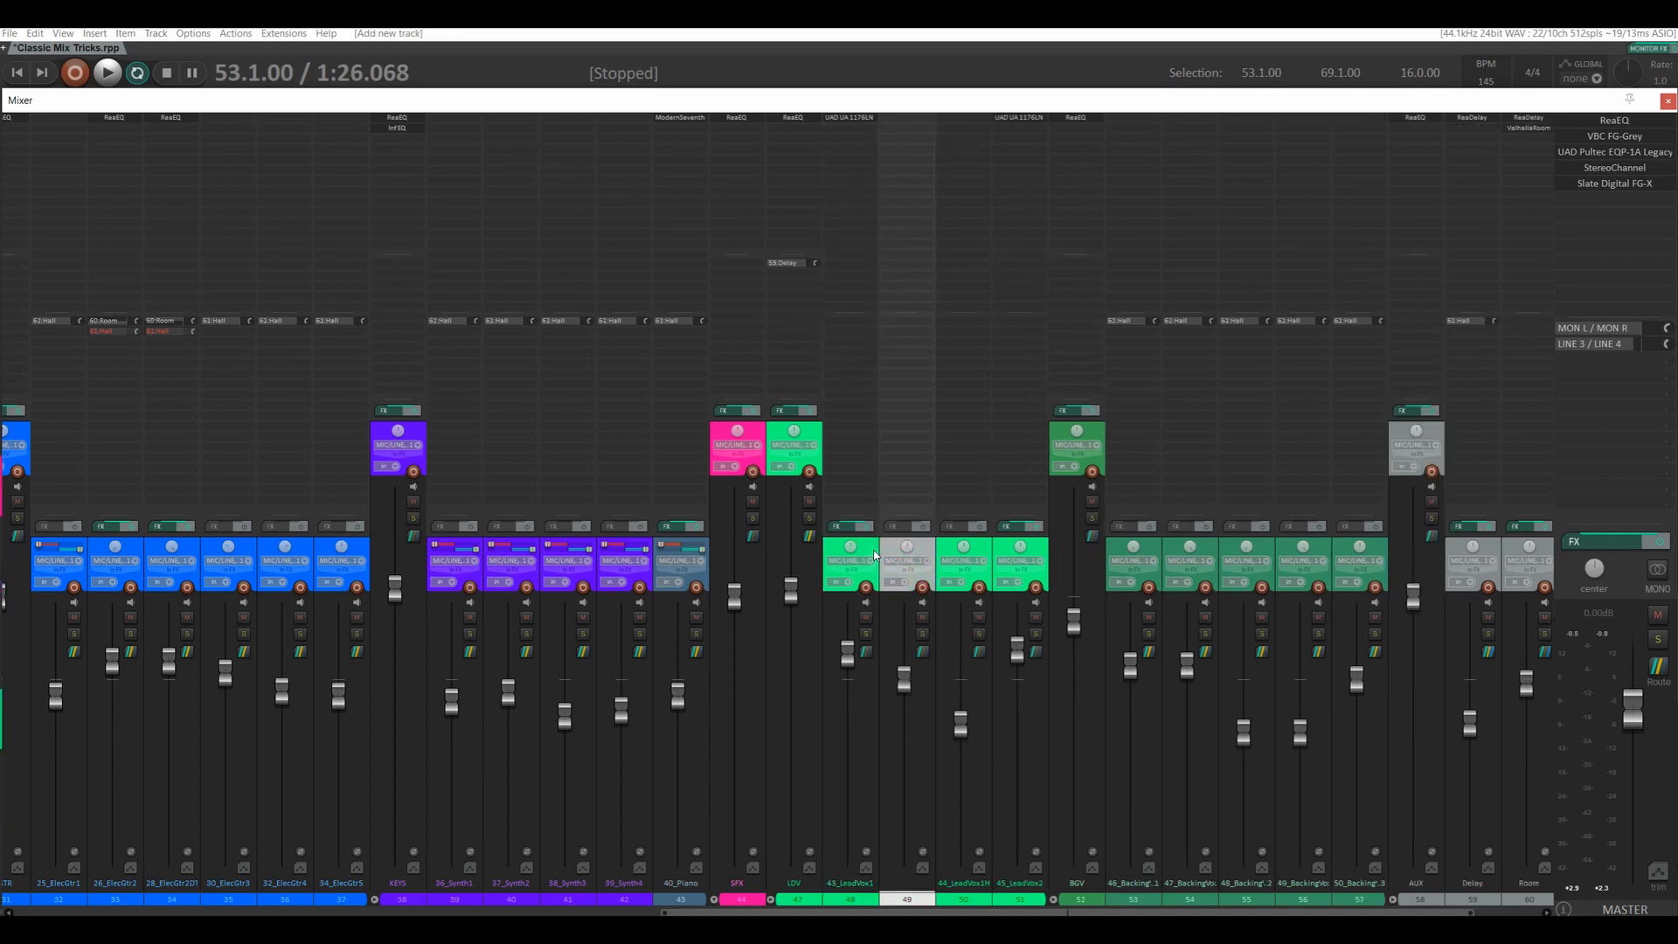
double_click(900, 884)
text(VCA)
key(Return)
- Raise the VCA track's fader slightly and assign the track as VCA Lead in Group 1
mouse_move(900, 693)
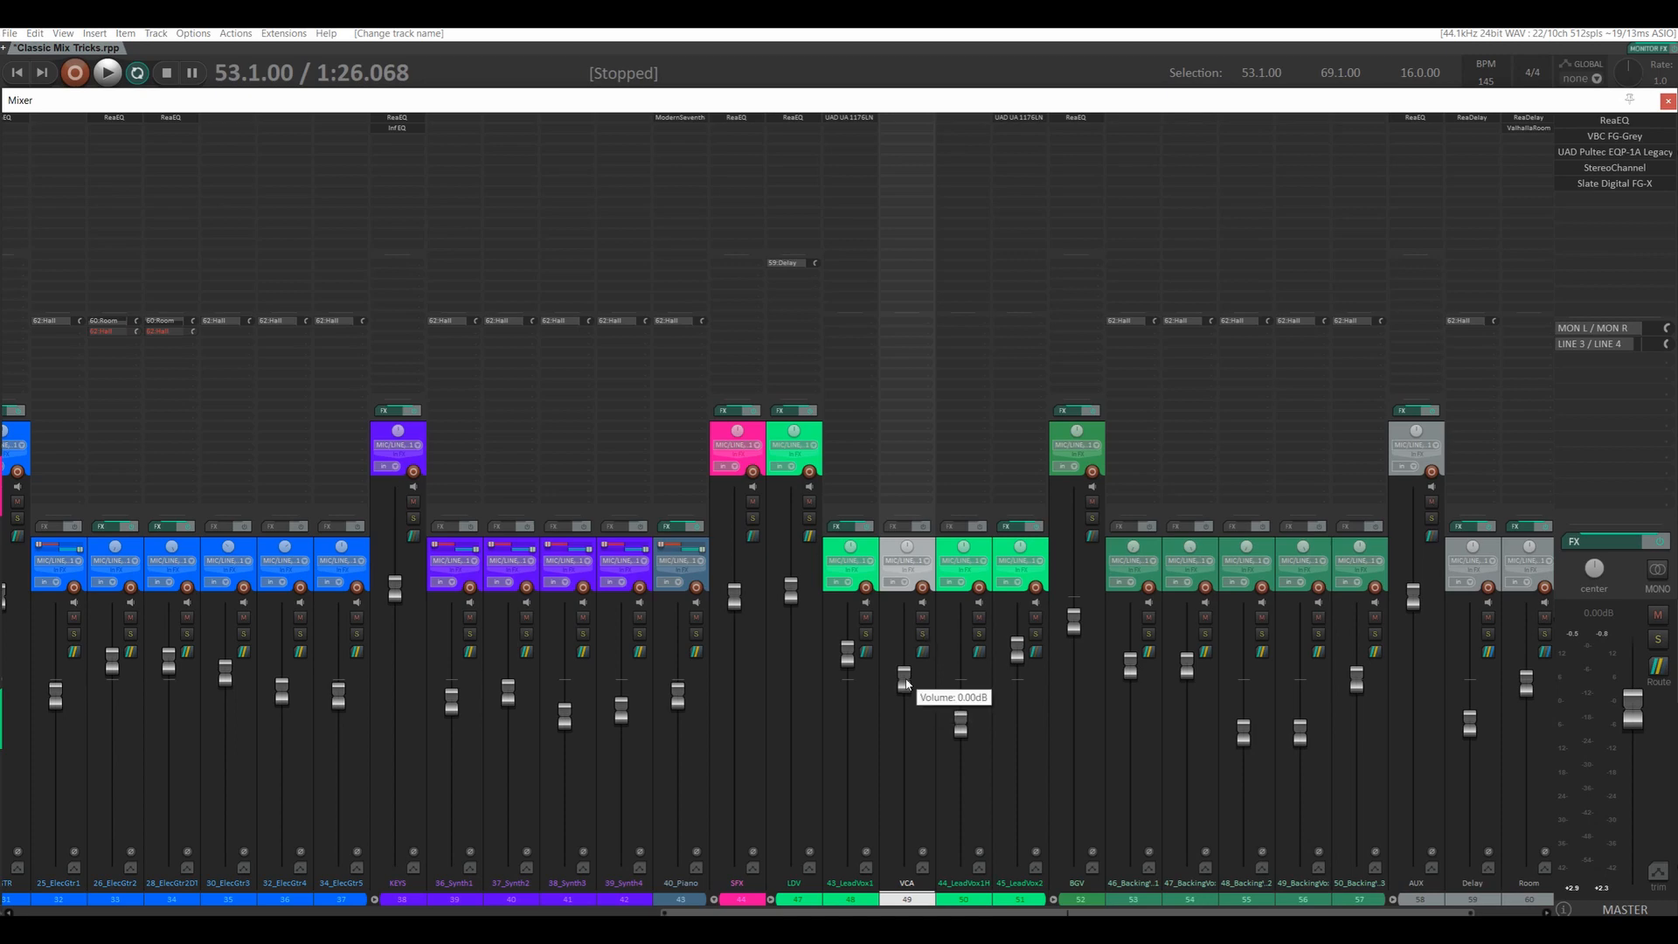
mouse_move(906, 680)
mouse_down()
mouse_move(906, 646)
mouse_move(910, 752)
mouse_move(913, 664)
mouse_up()
key(shift+g)
drag(893, 557, 1152, 401)
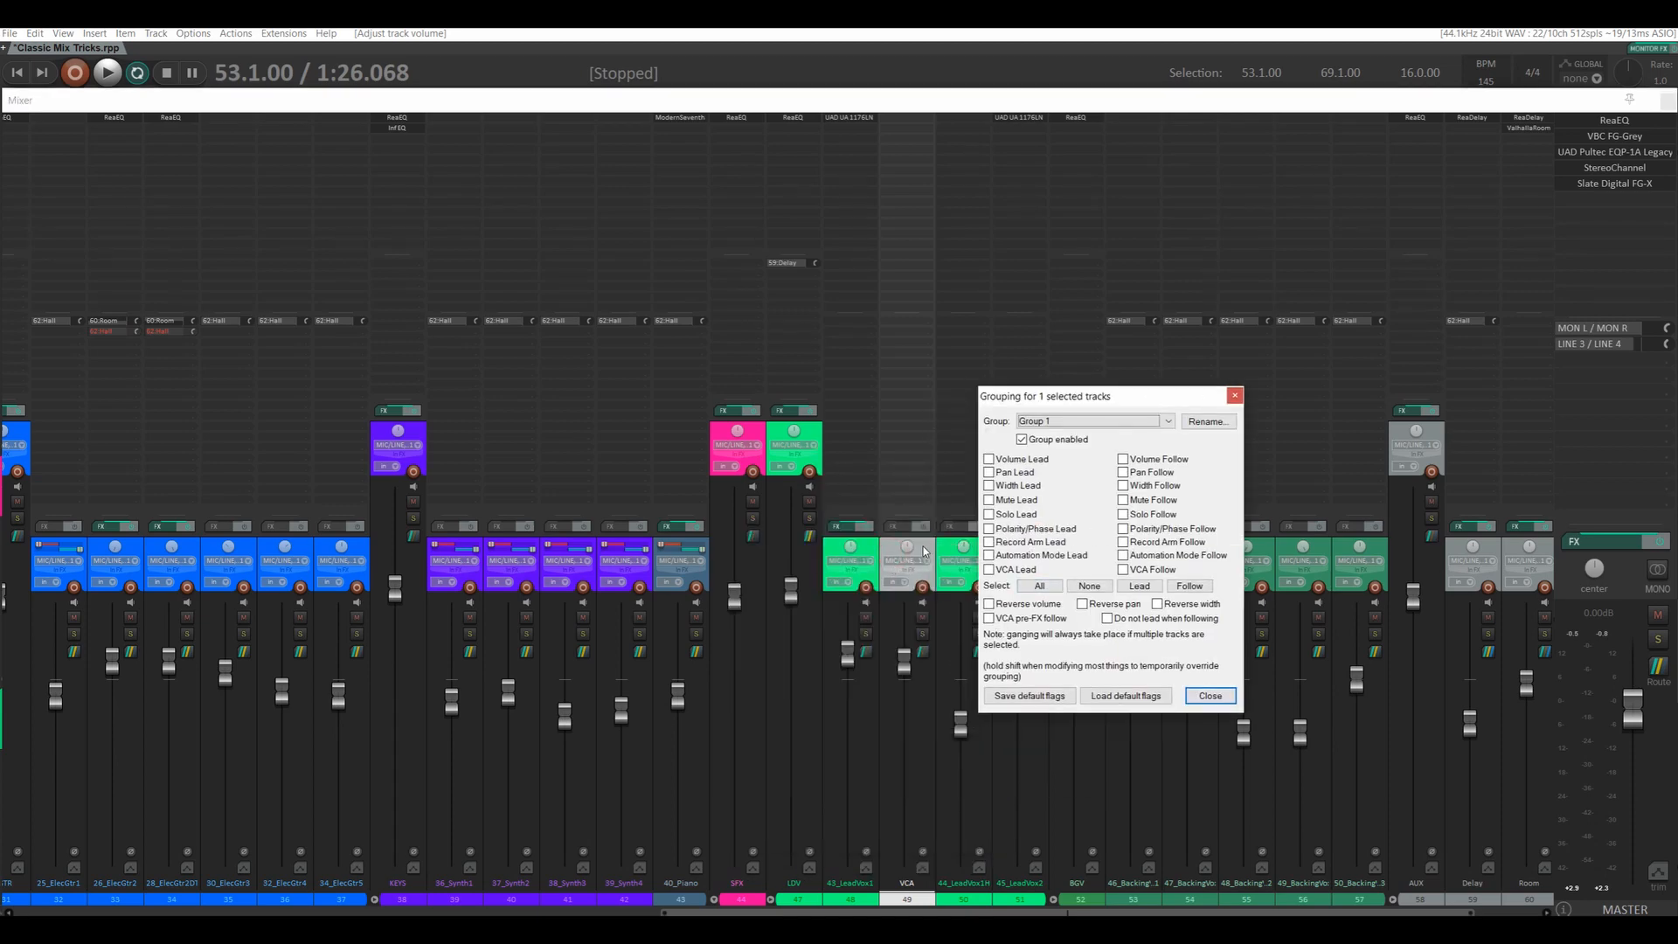
click(989, 570)
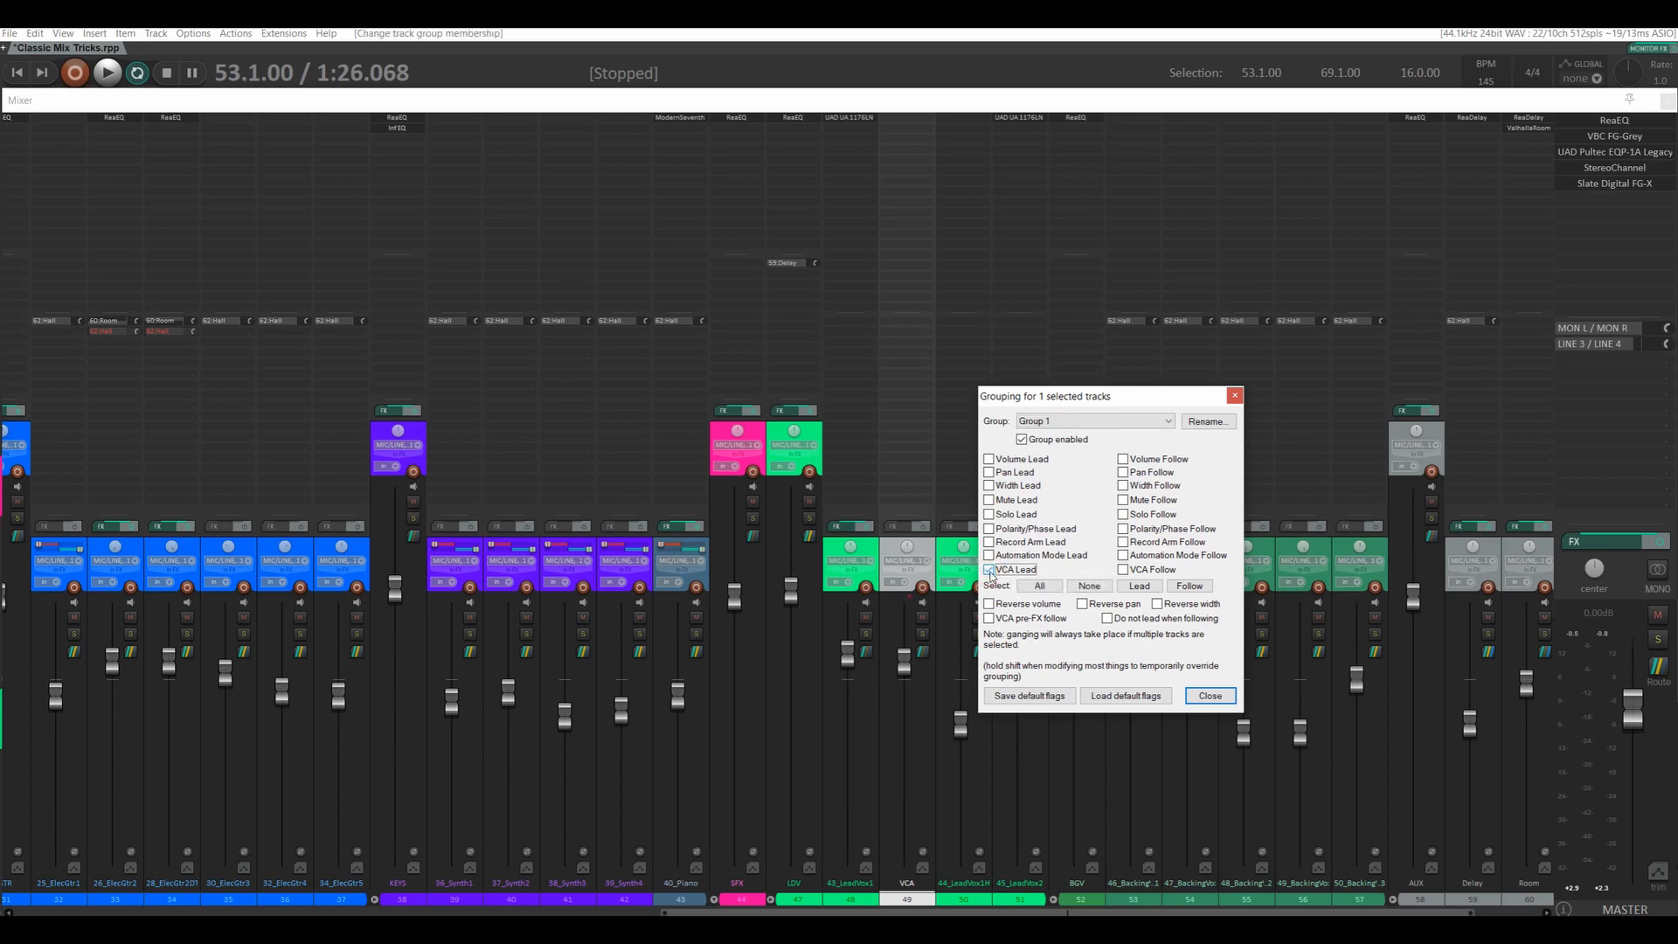
- Assign the 43_LeadVox1 track as VCA Follow in Group 1 and close the grouping settings
click(872, 558)
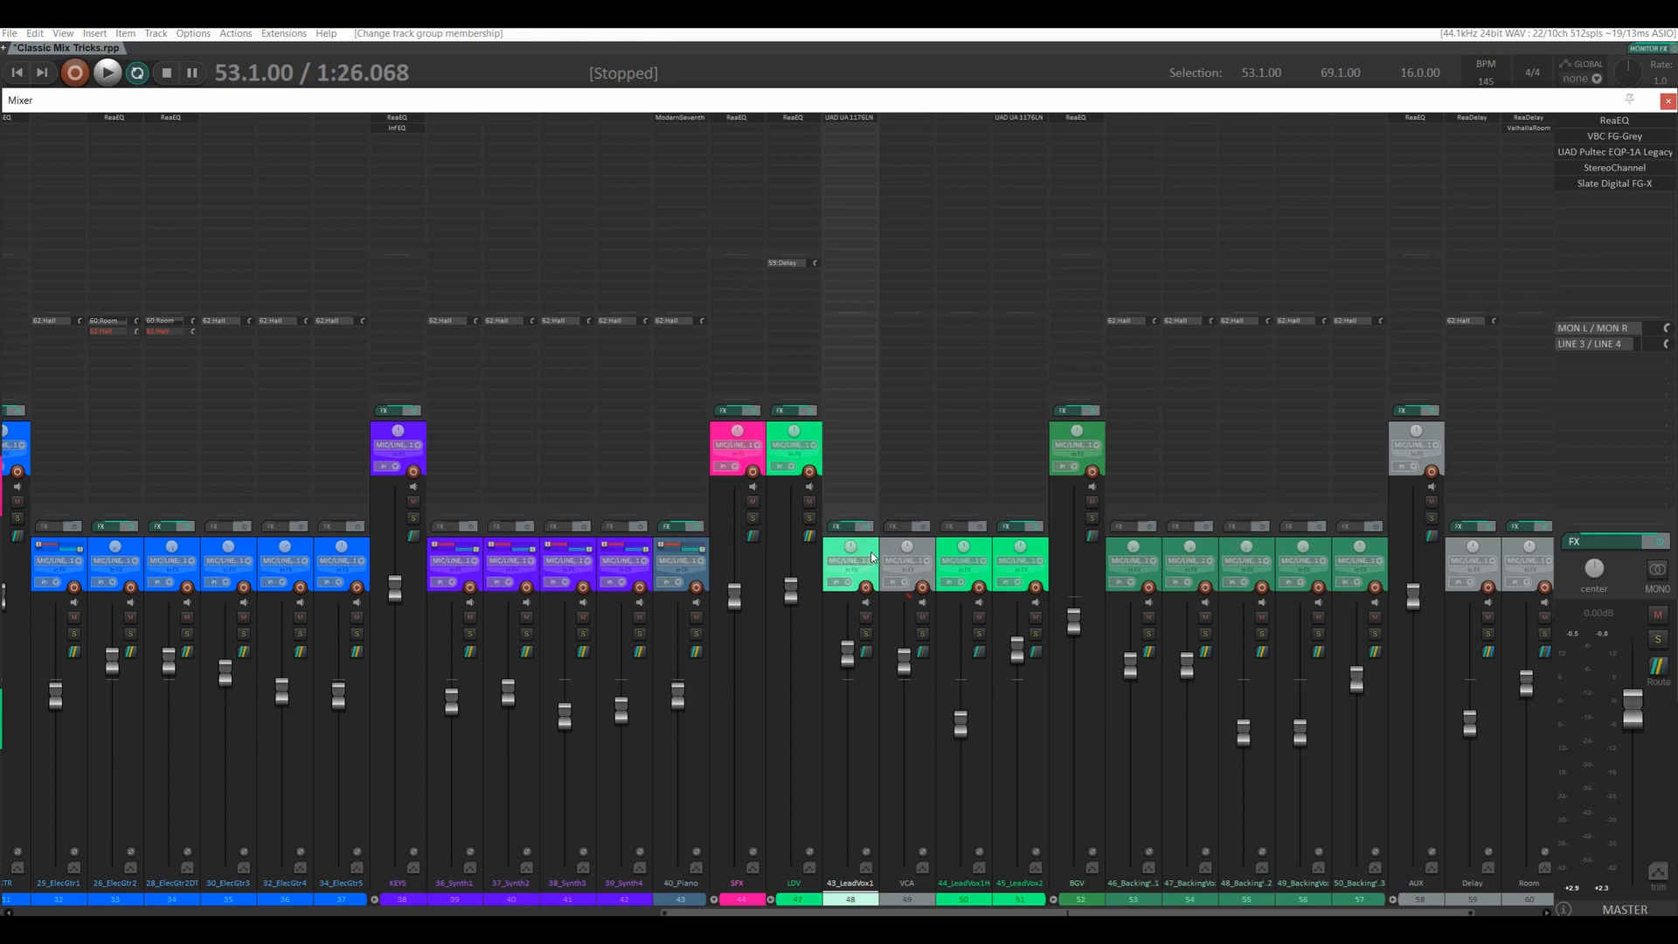
key(shift+g)
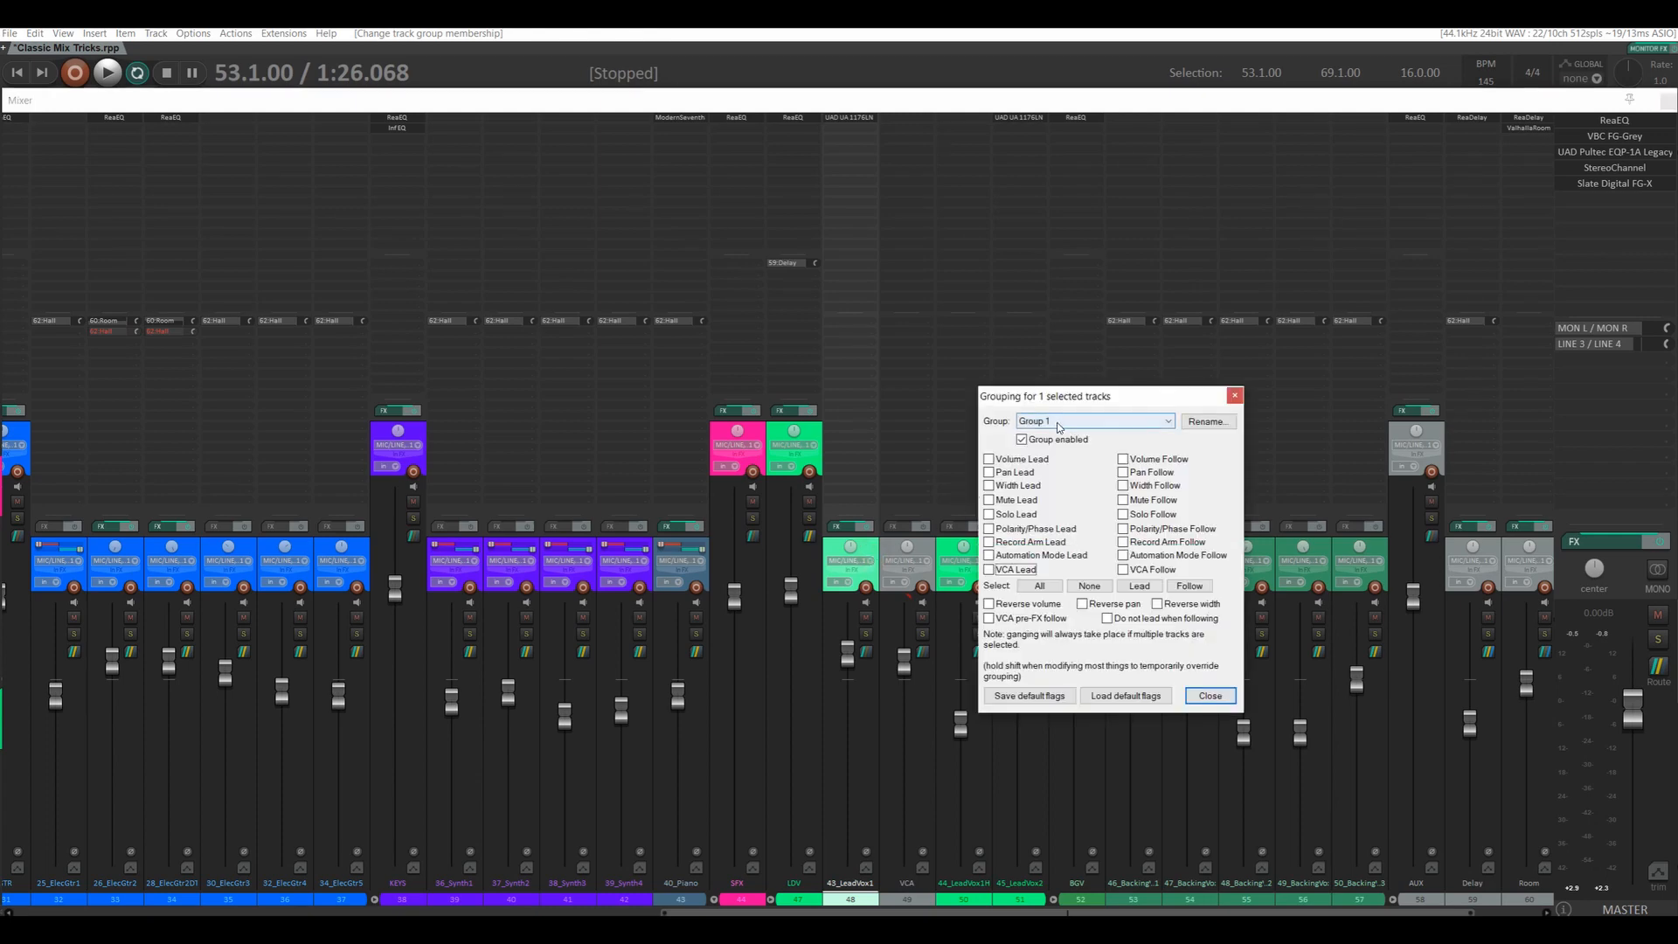
click(1124, 570)
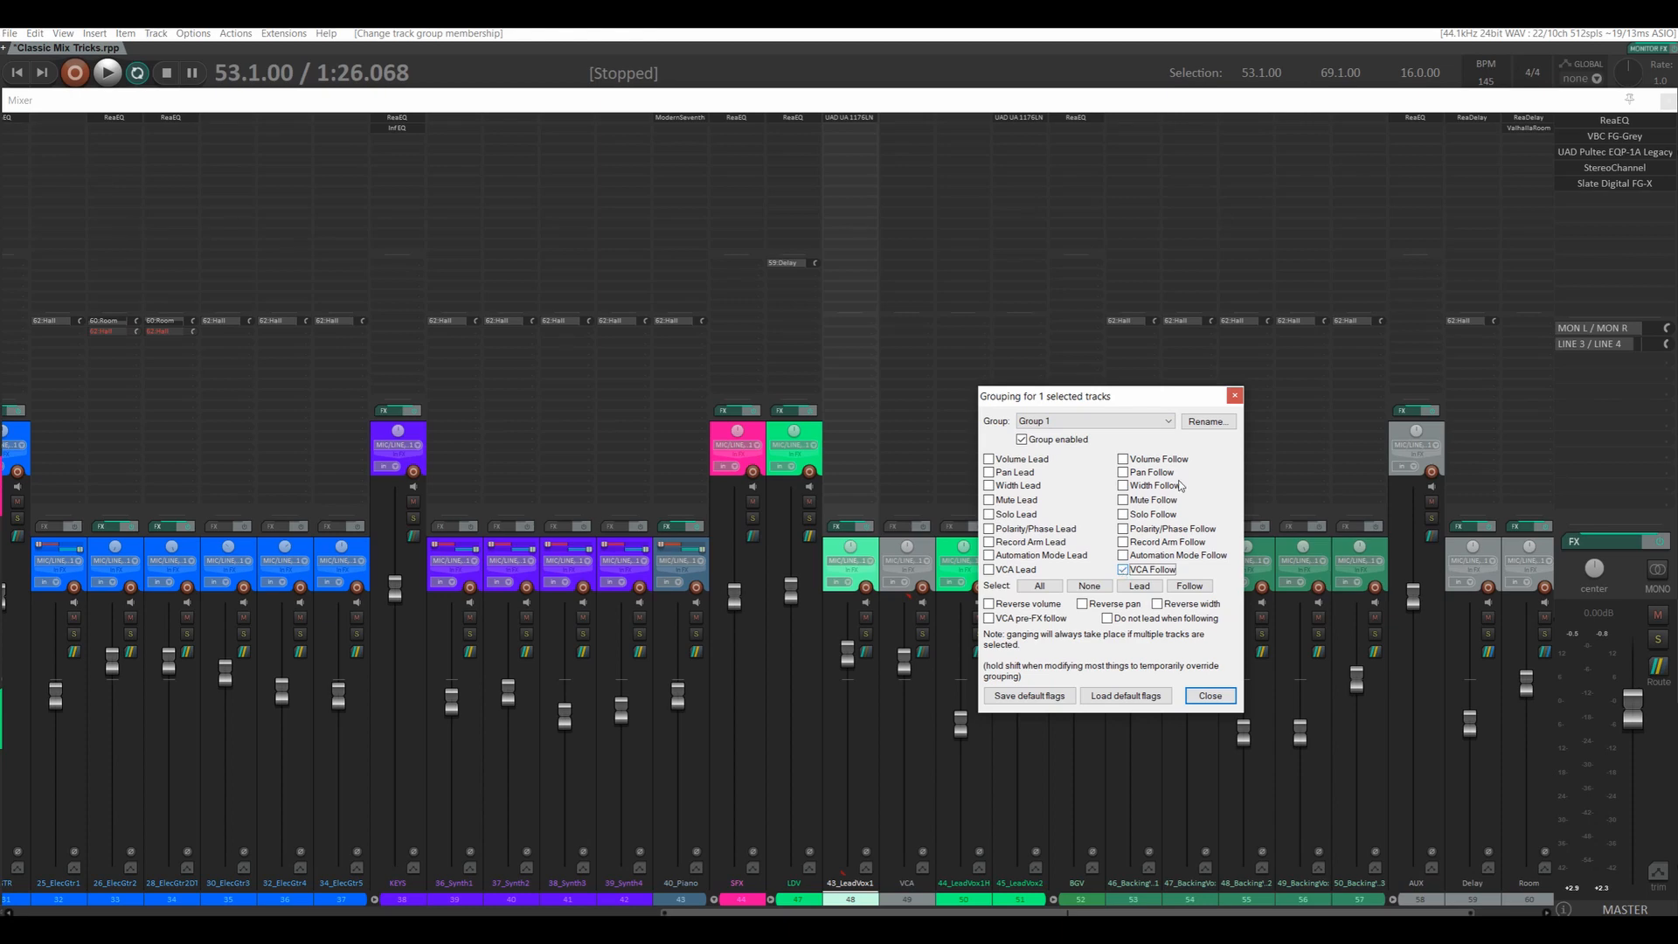
click(1234, 395)
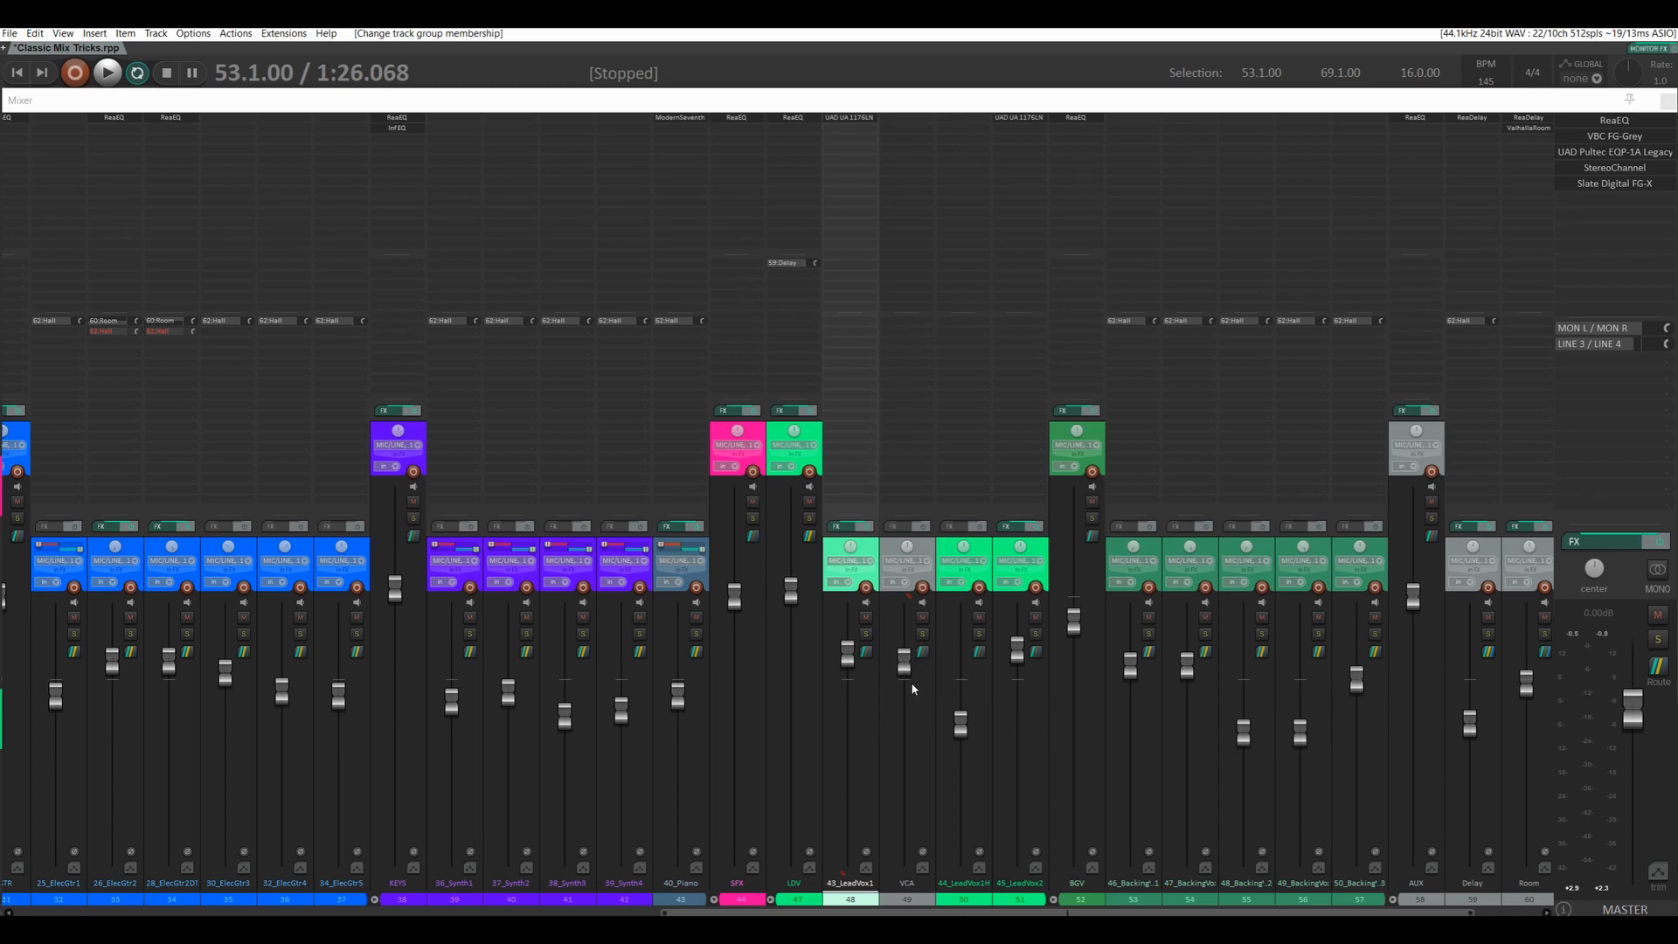
- Audition the VCA fader's effect by moving it during playback, and set the VCA track's volume to 1.5 dB
key(space)
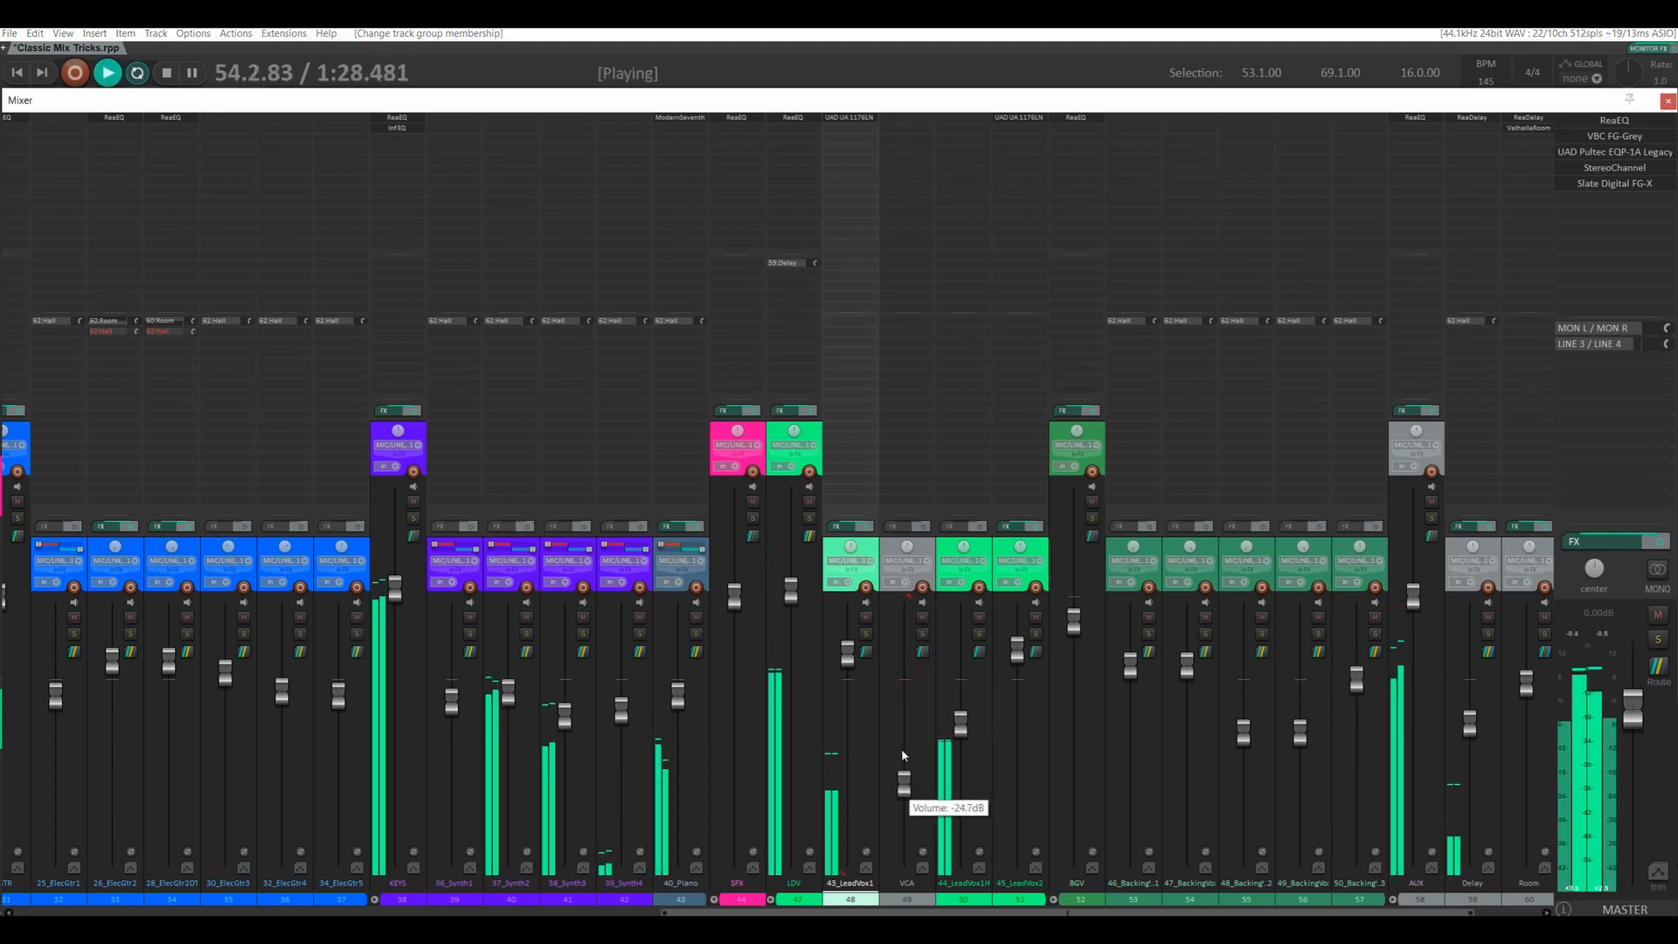
mouse_move(904, 657)
mouse_down()
mouse_move(904, 611)
mouse_move(900, 791)
mouse_move(900, 651)
mouse_move(902, 780)
mouse_move(908, 689)
mouse_up()
key(space)
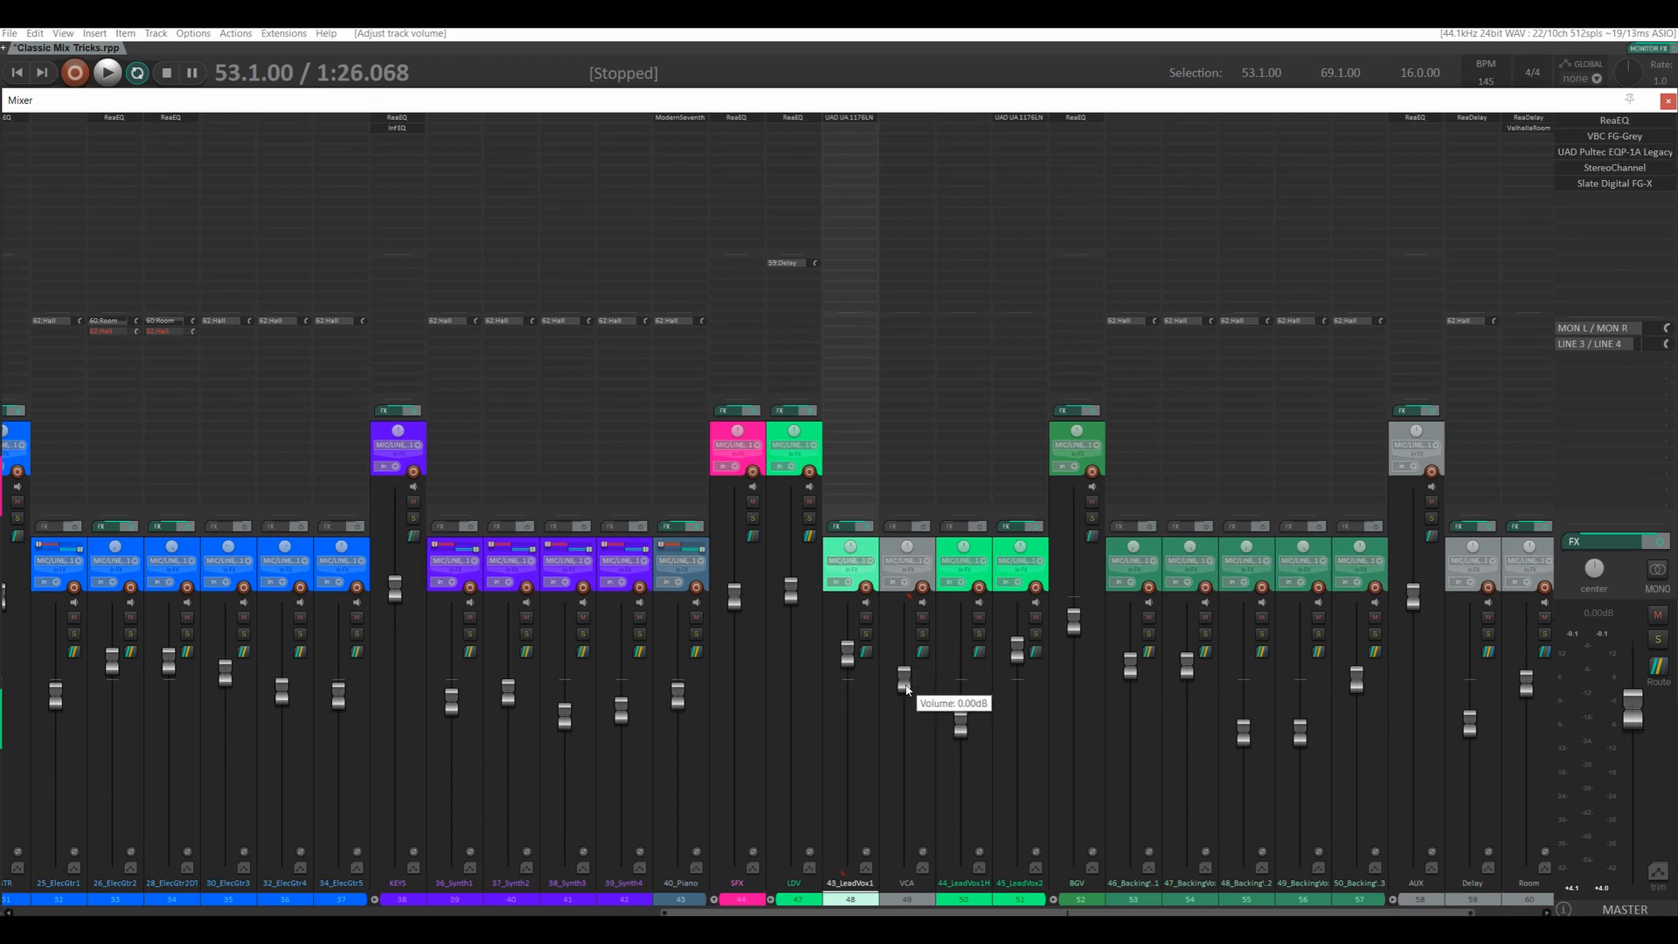
right_click(907, 689)
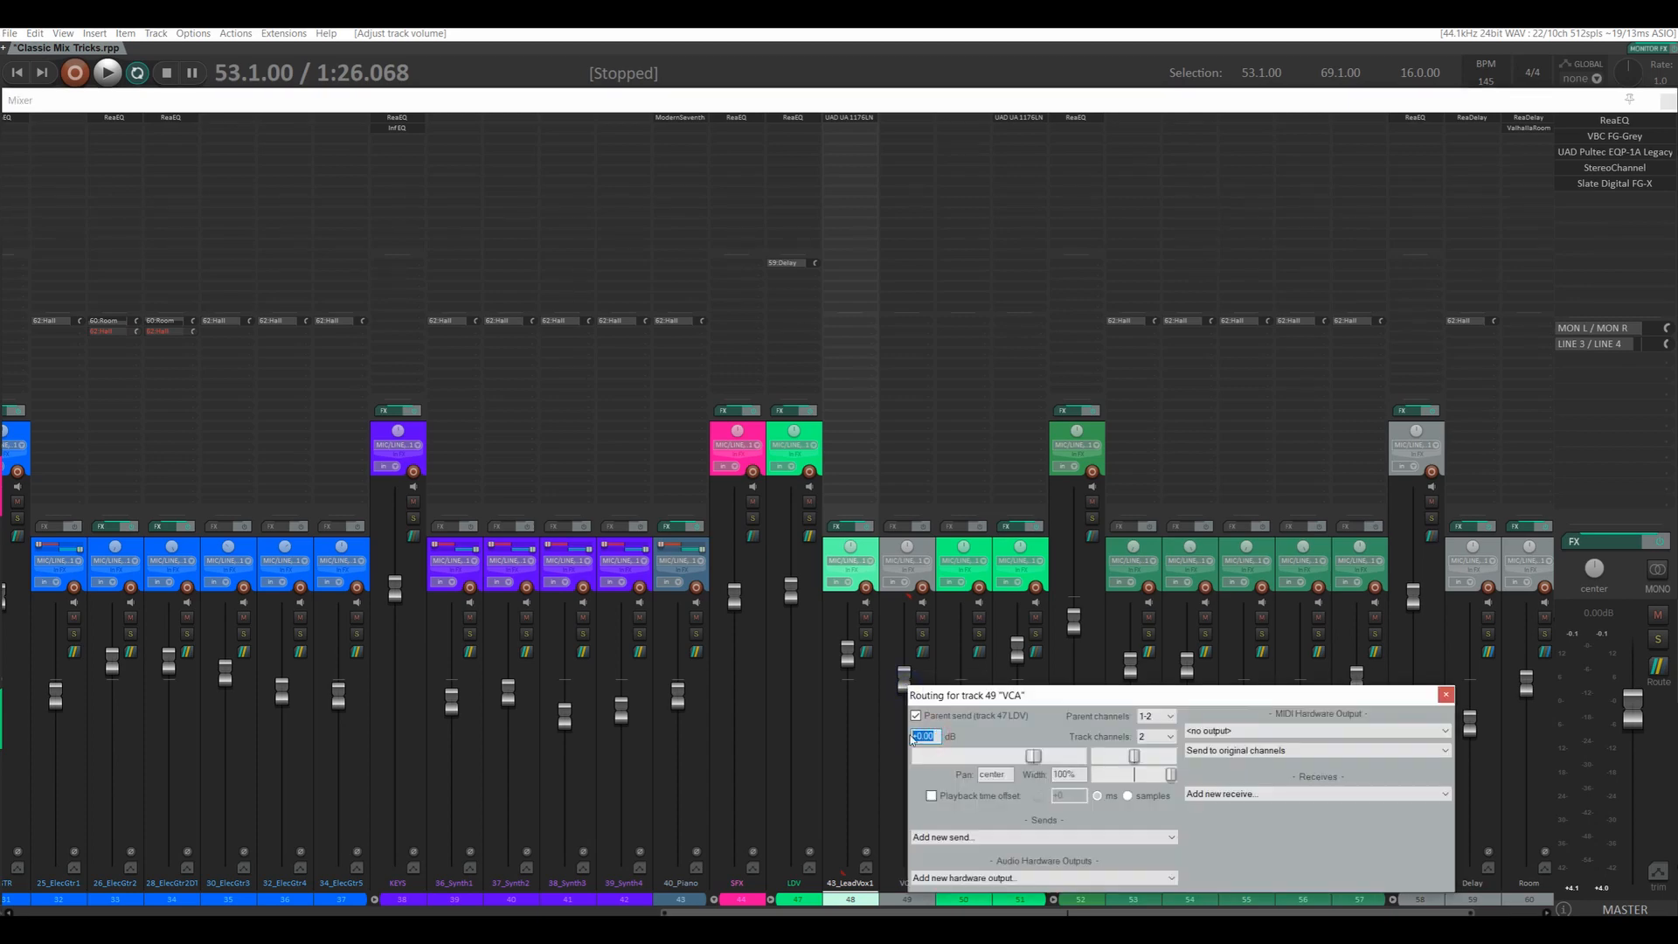
key(Return)
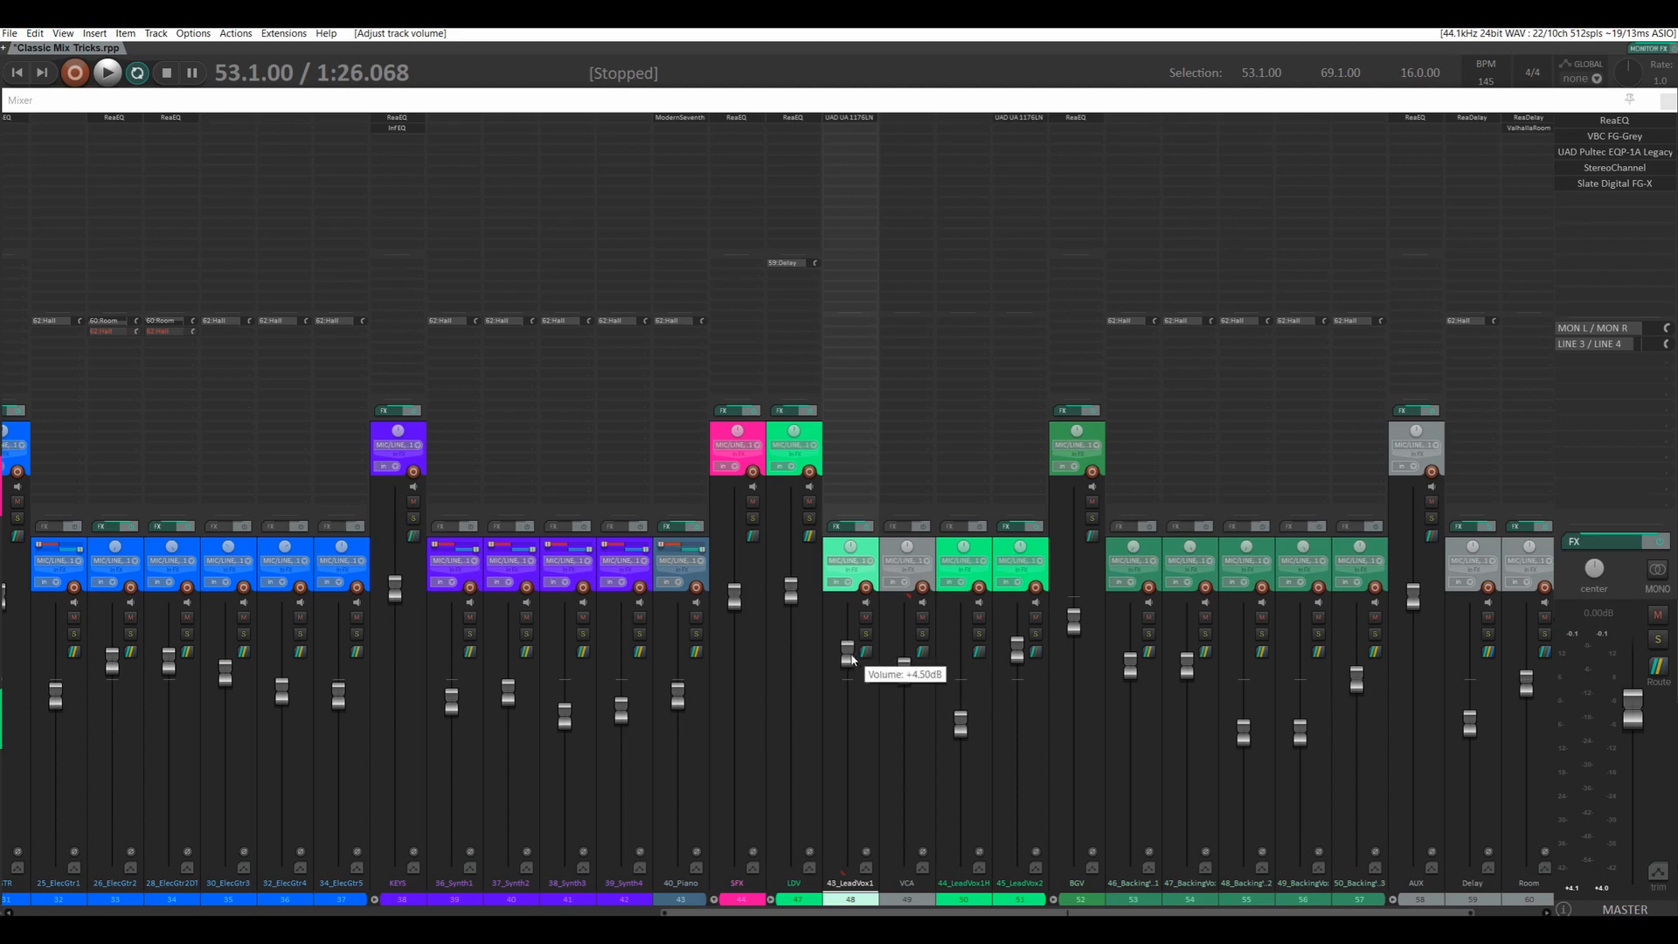
- Nudge the 43_LeadVox1 fader to about +5 dB and play back the selected section
mouse_move(851, 665)
mouse_move(849, 662)
mouse_down()
mouse_move(847, 868)
mouse_move(846, 658)
mouse_up()
key(space)
key(space)
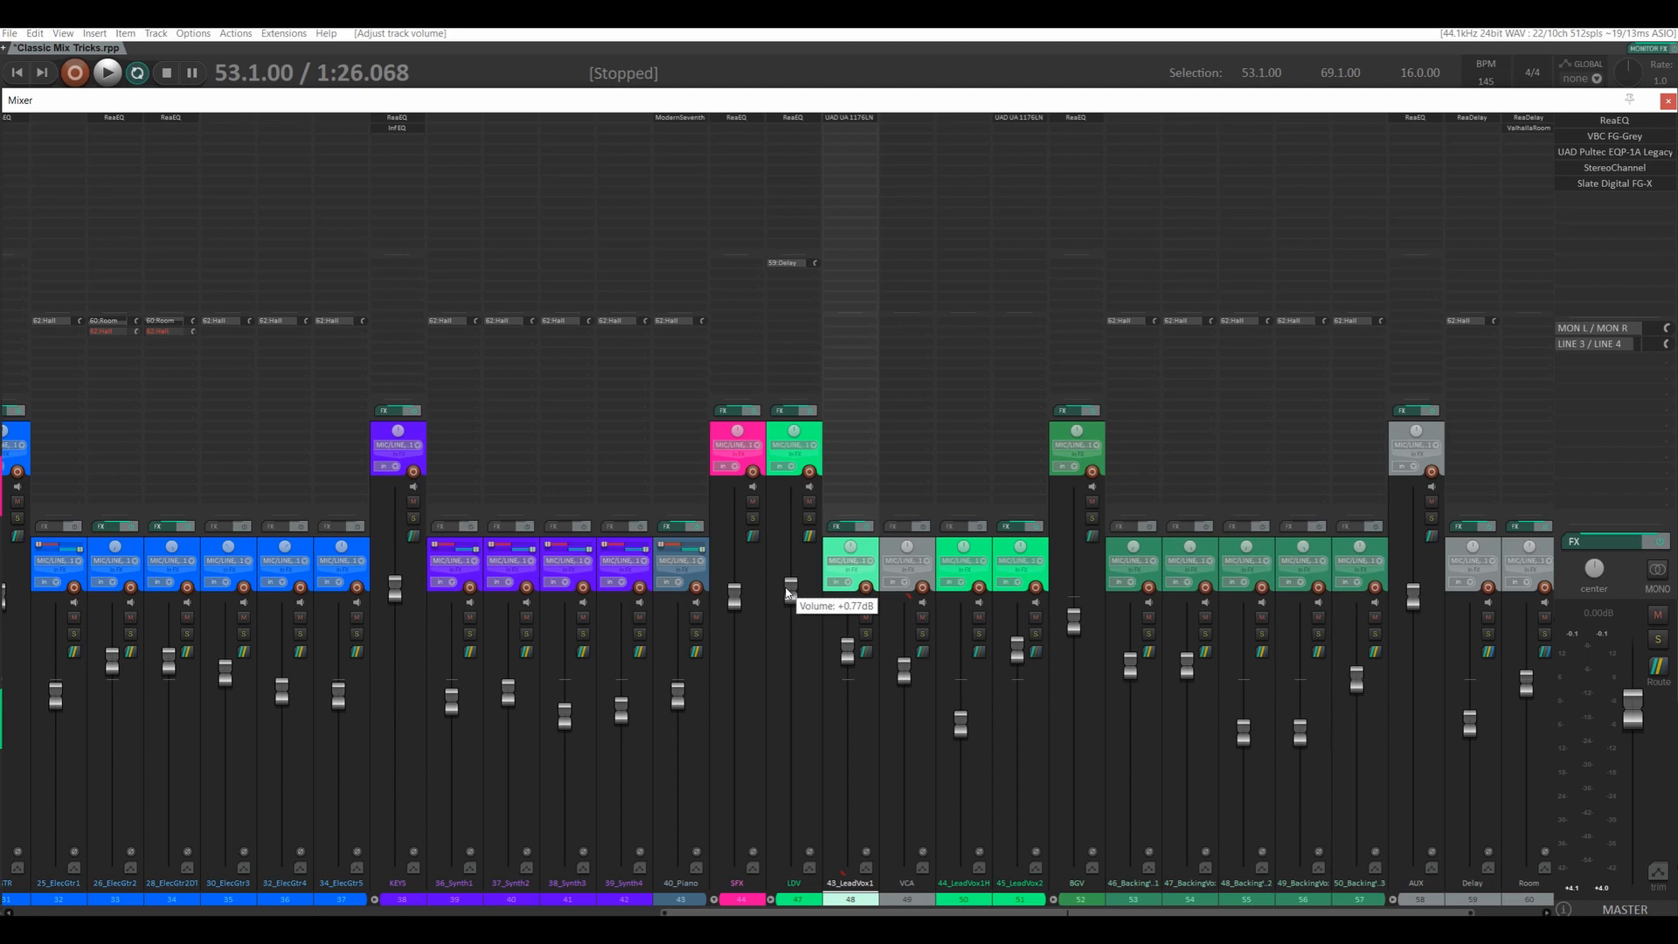
mouse_move(843, 665)
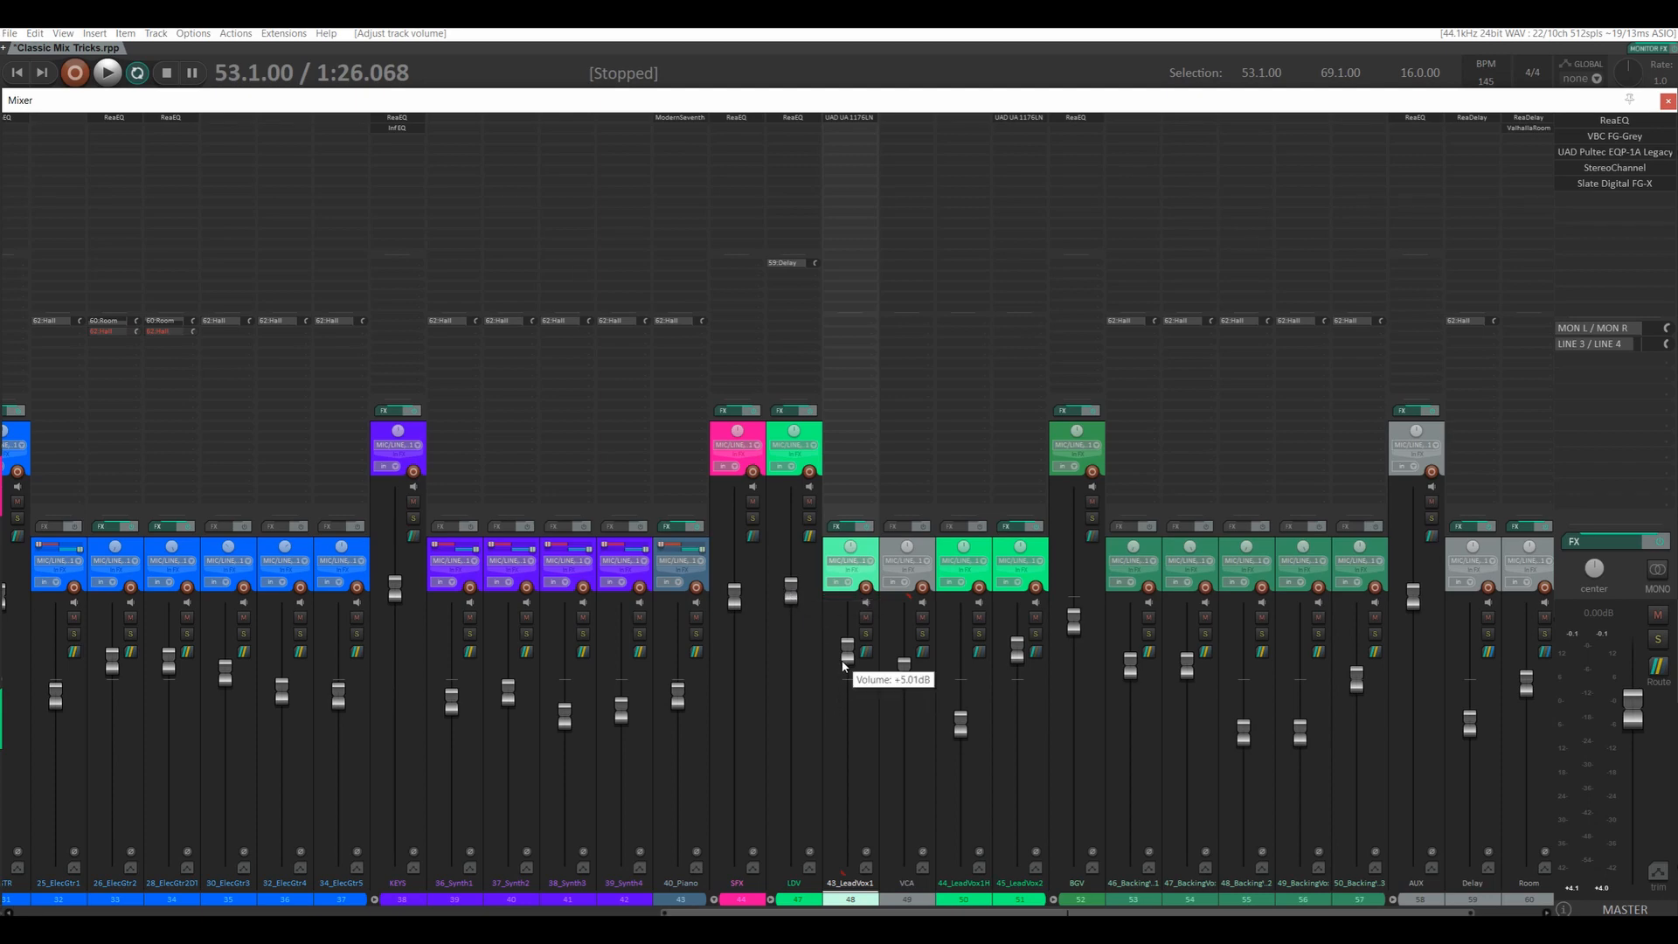
- Compare playback with the VCA track muted and unmuted, leaving the track muted
click(922, 618)
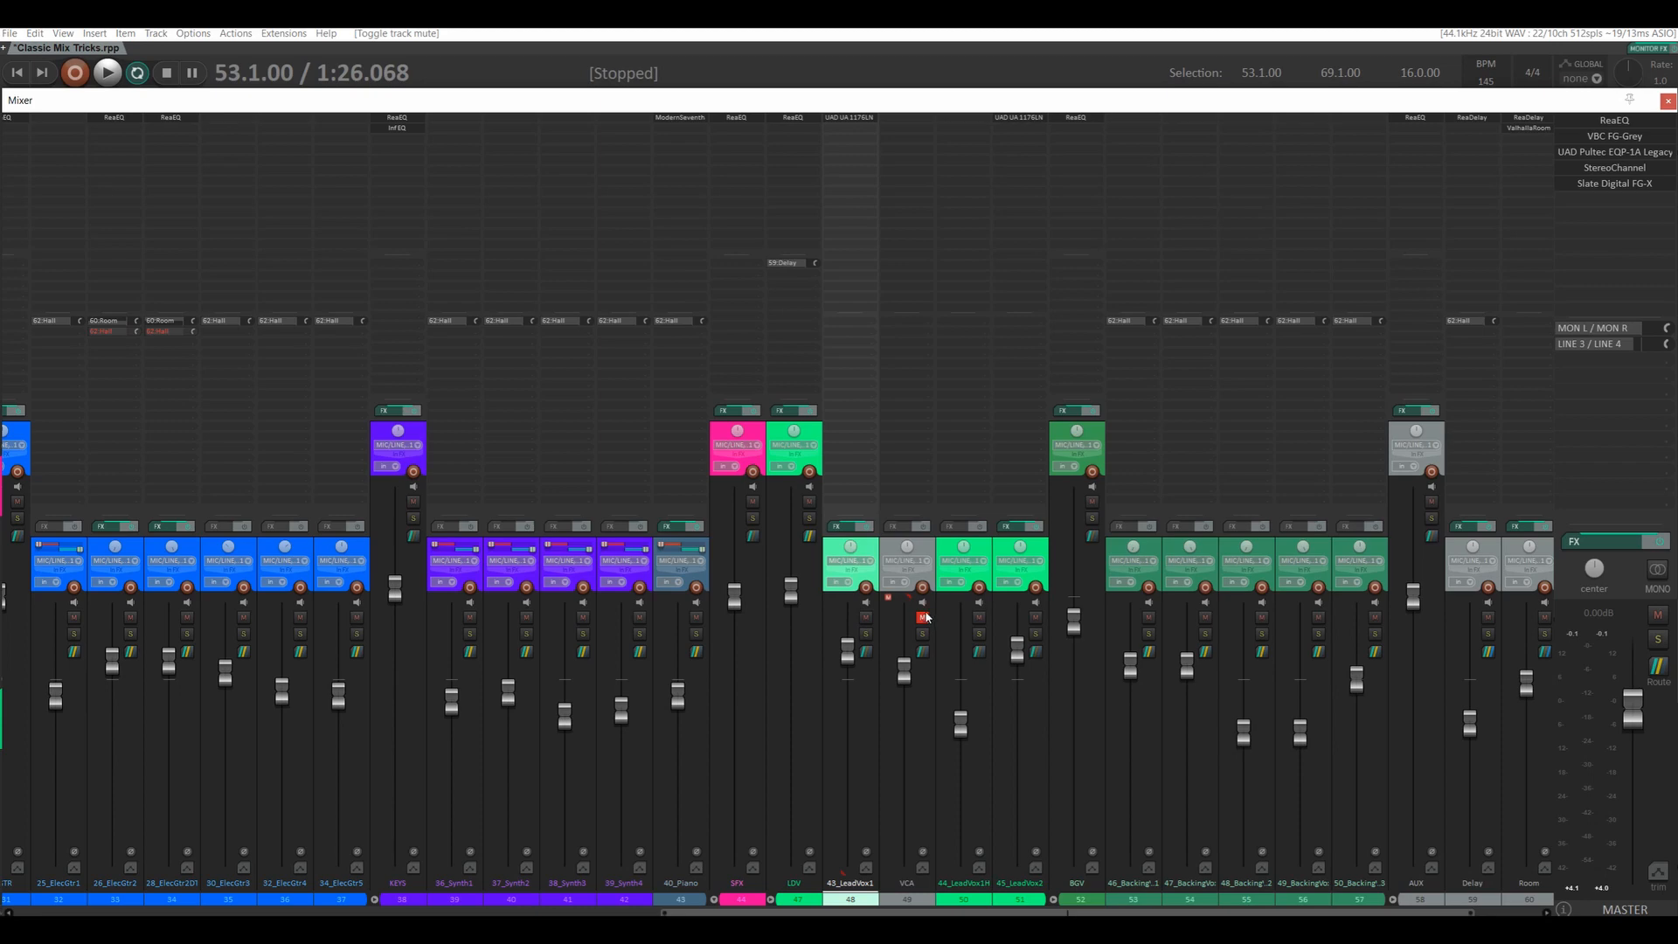
mouse_move(910, 686)
key(space)
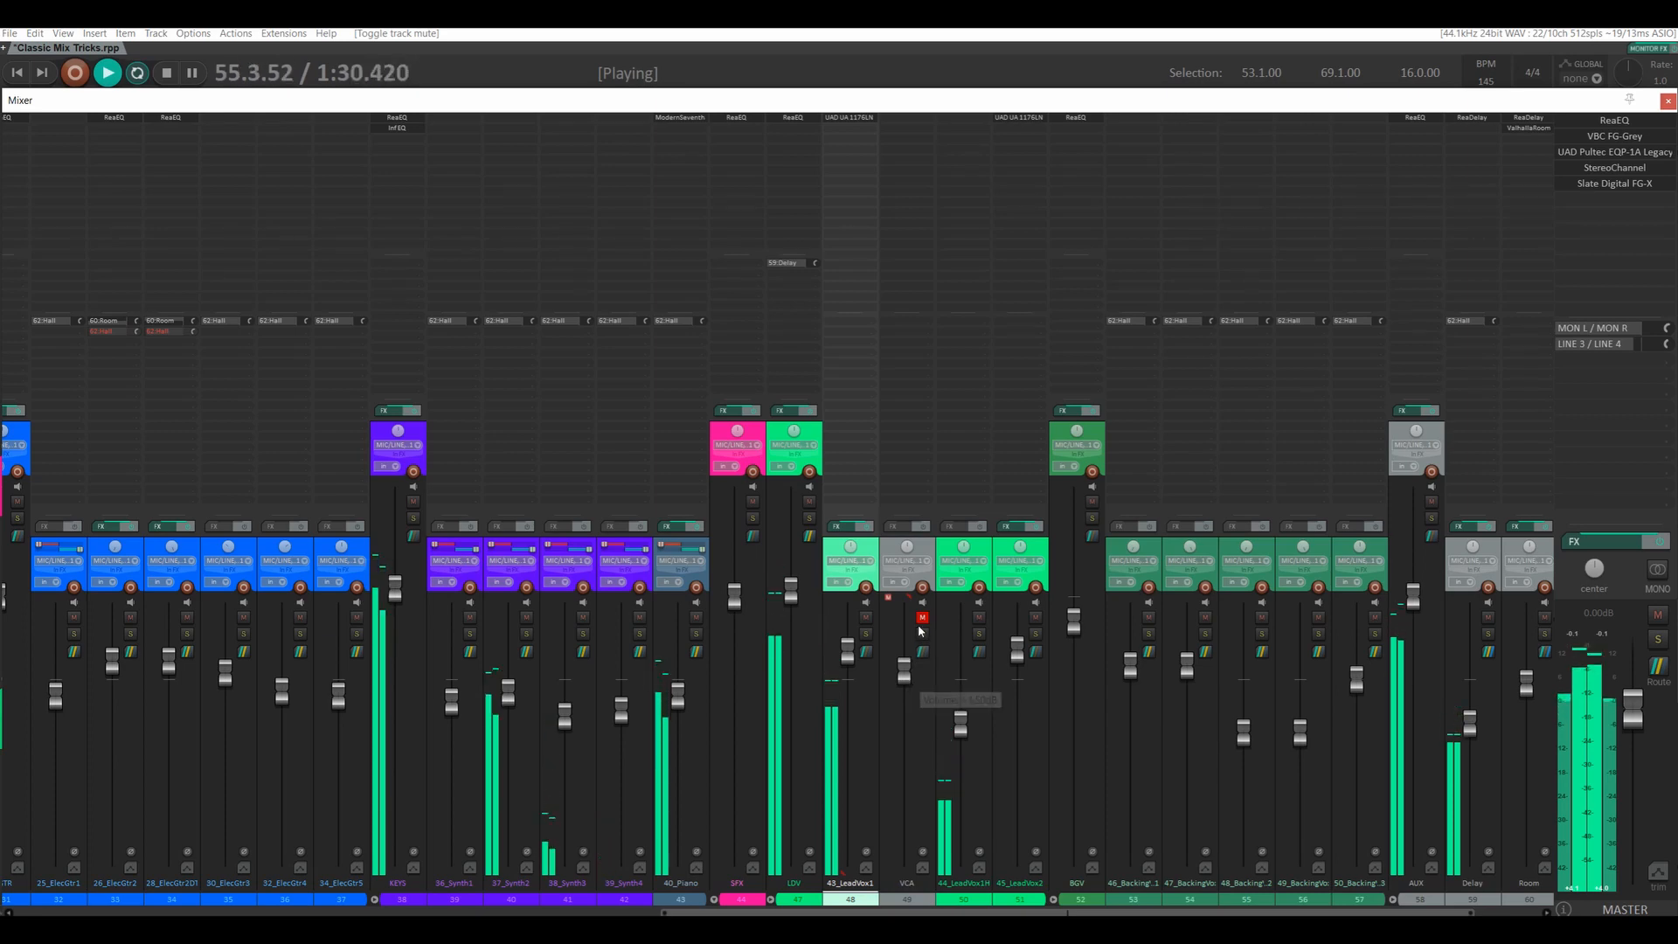
key(space)
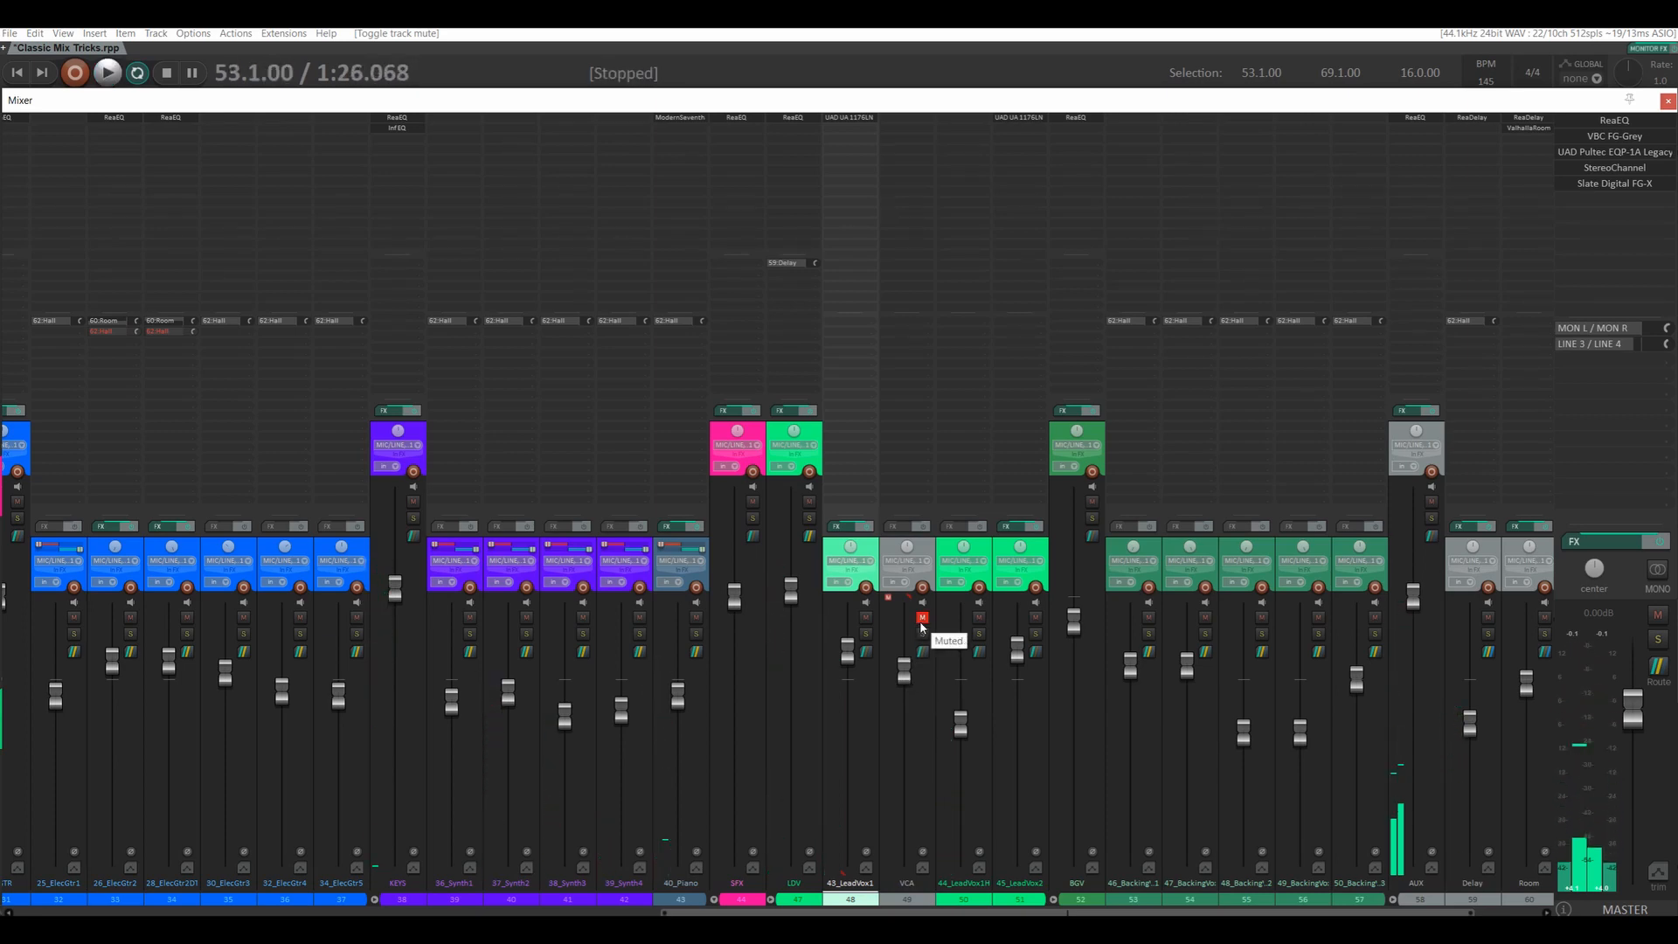
click(922, 617)
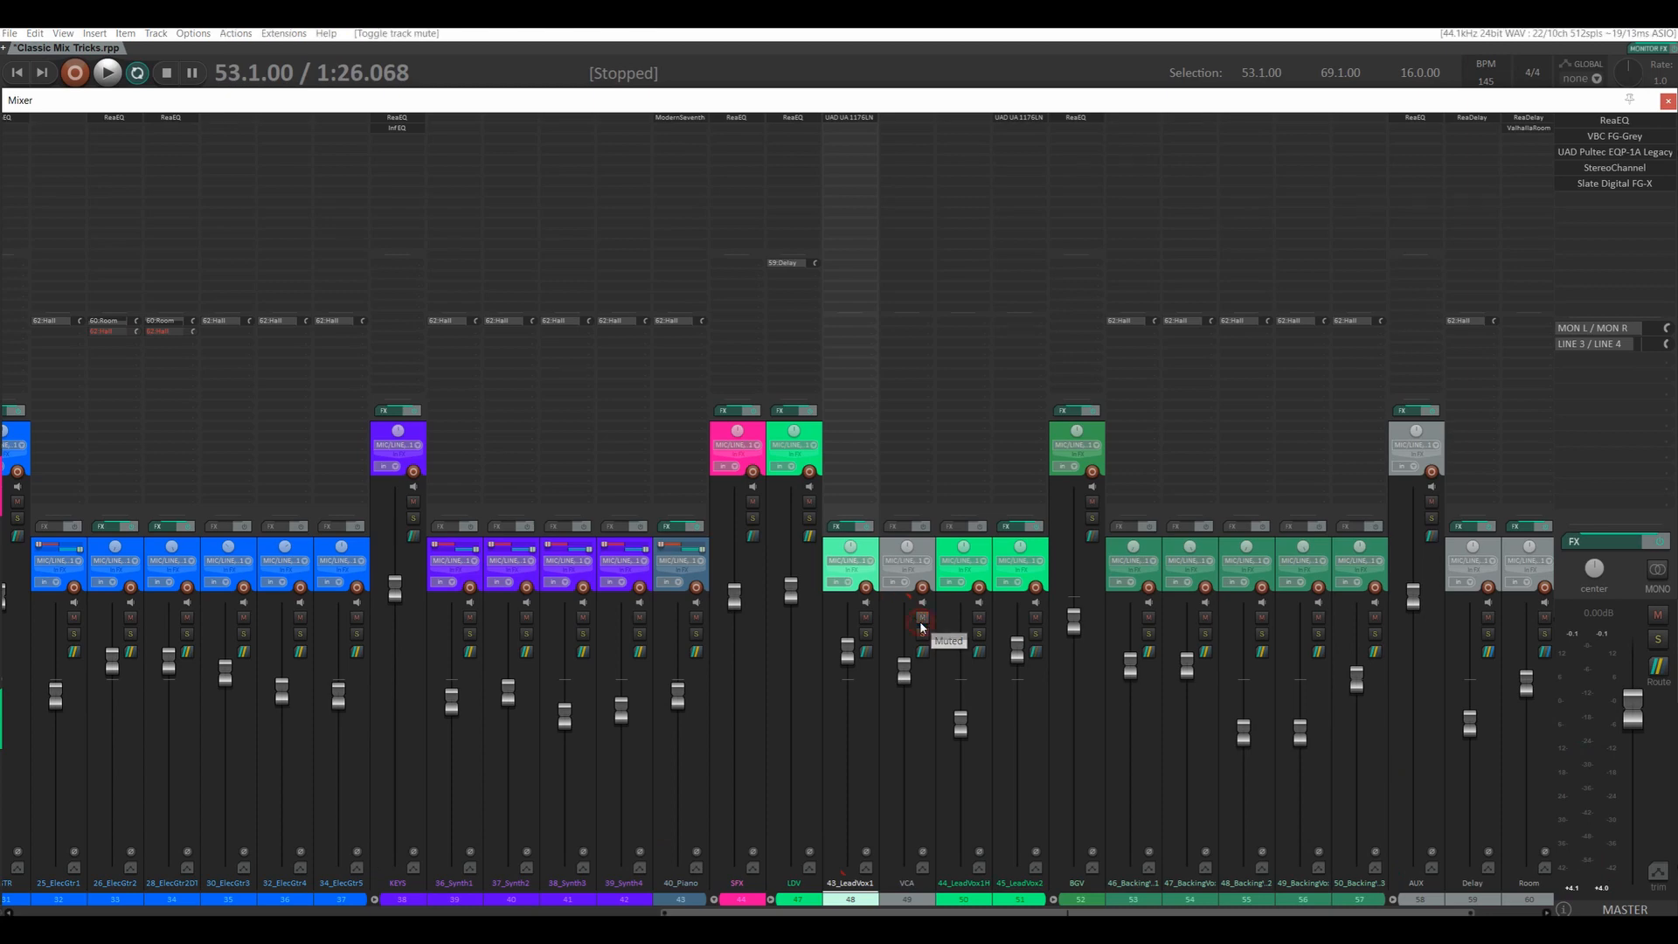
key(space)
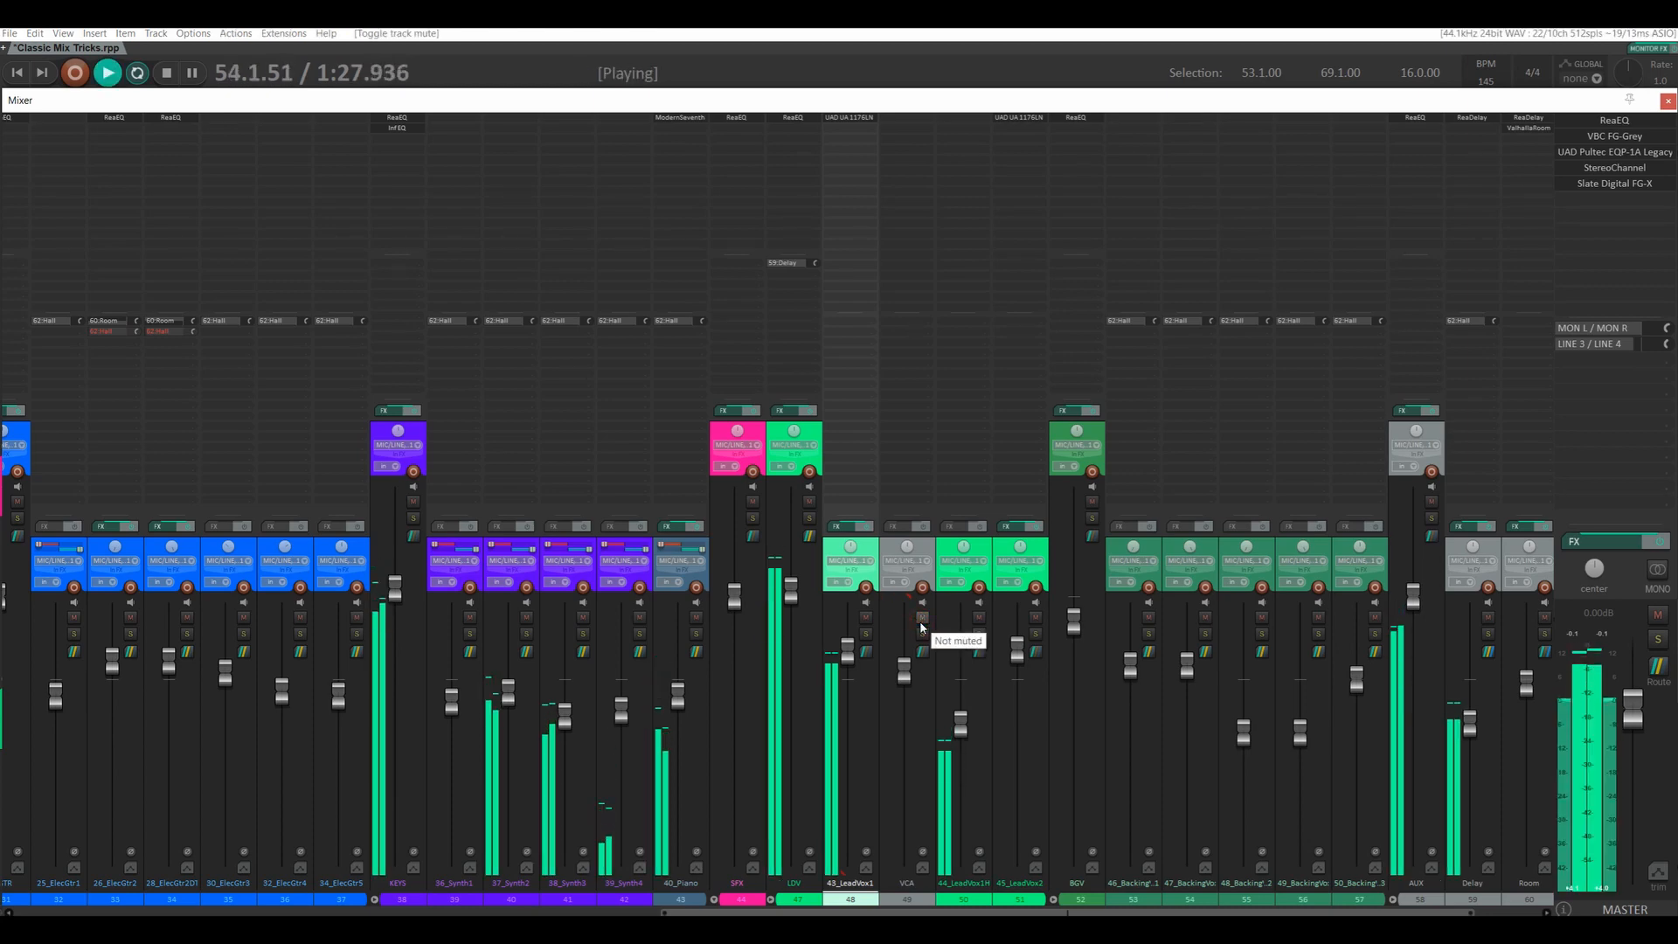
click(921, 619)
key(space)
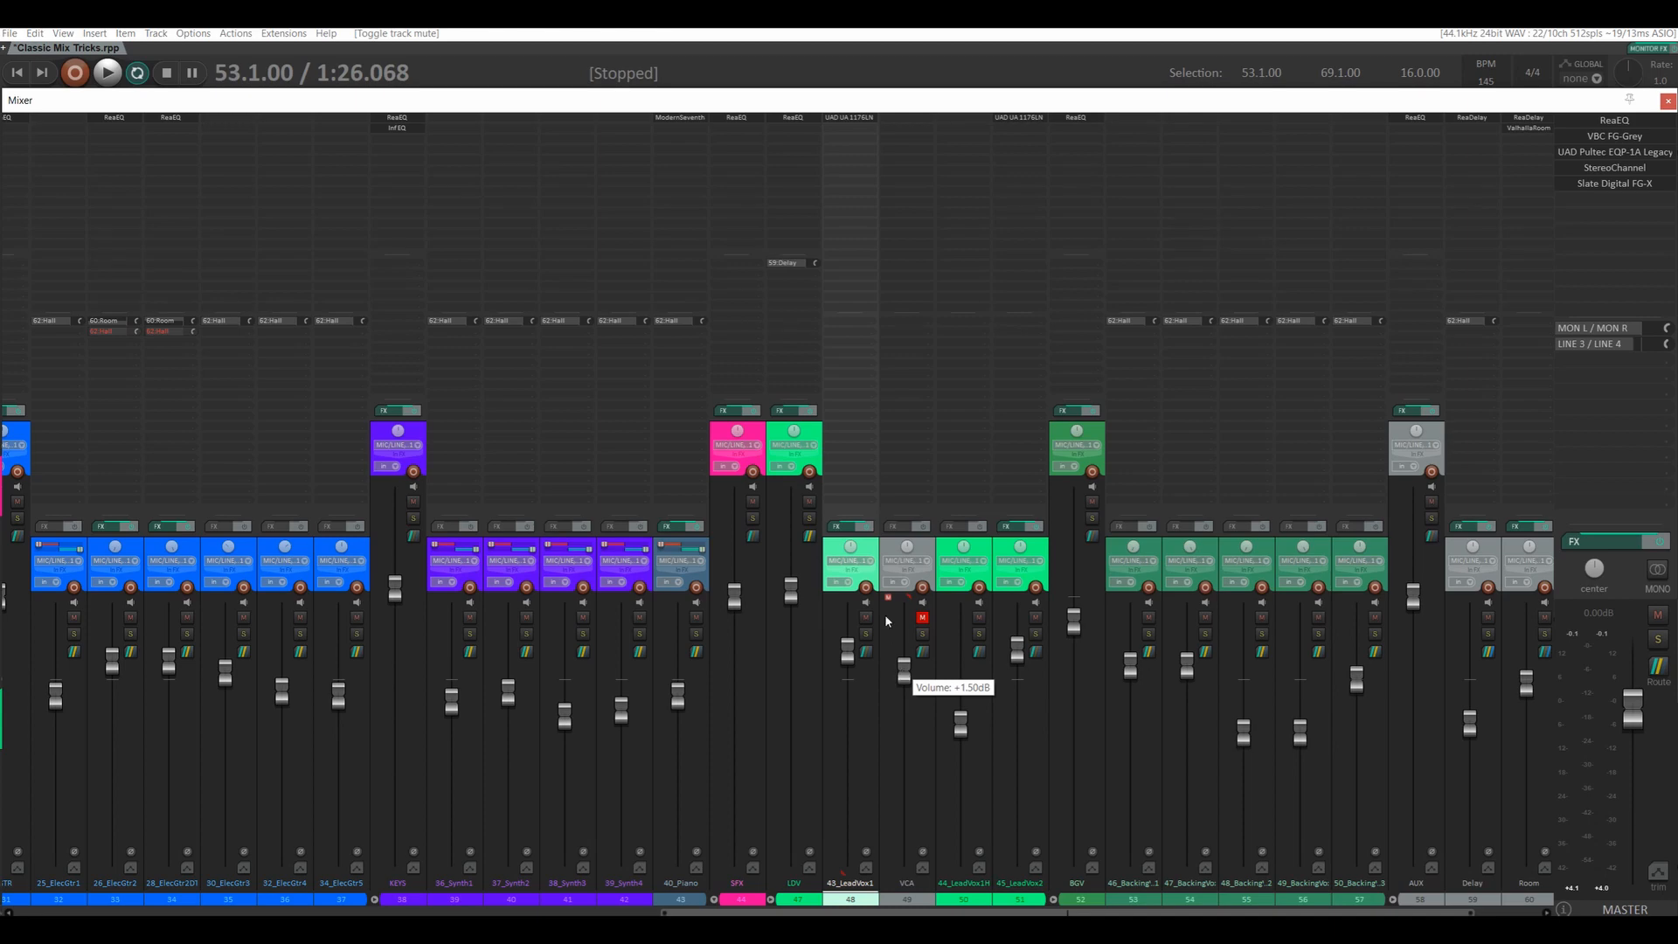
- Remove the VCA Follow assignment from 43_LeadVox1 in Group 1
key(shift+g)
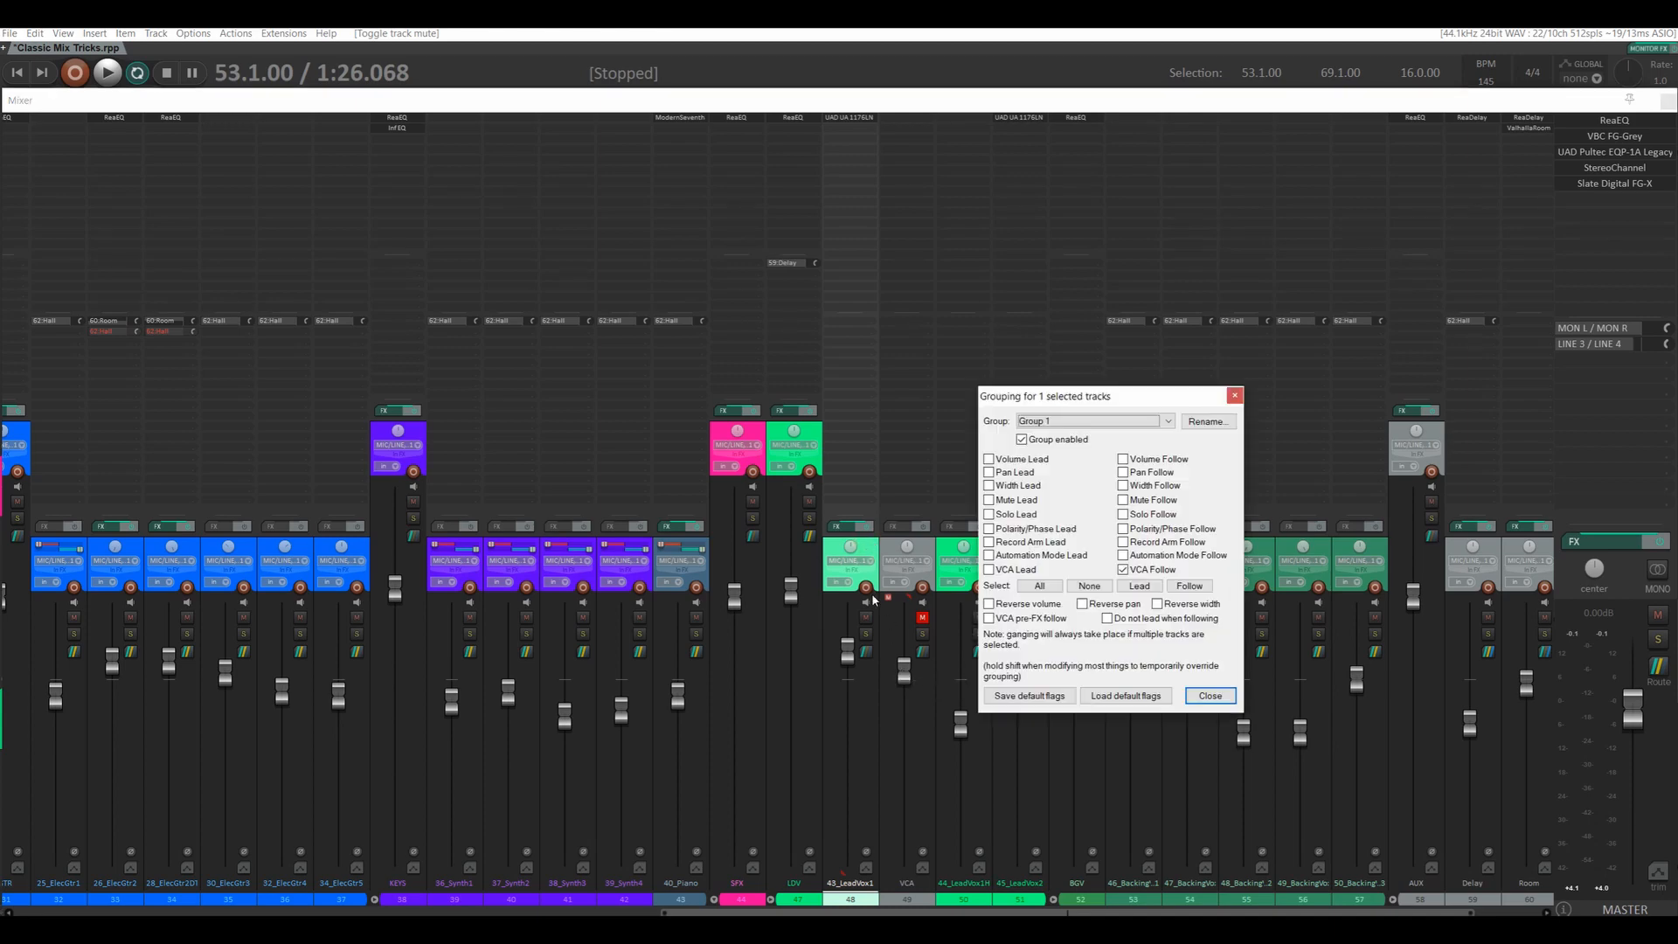
click(1125, 570)
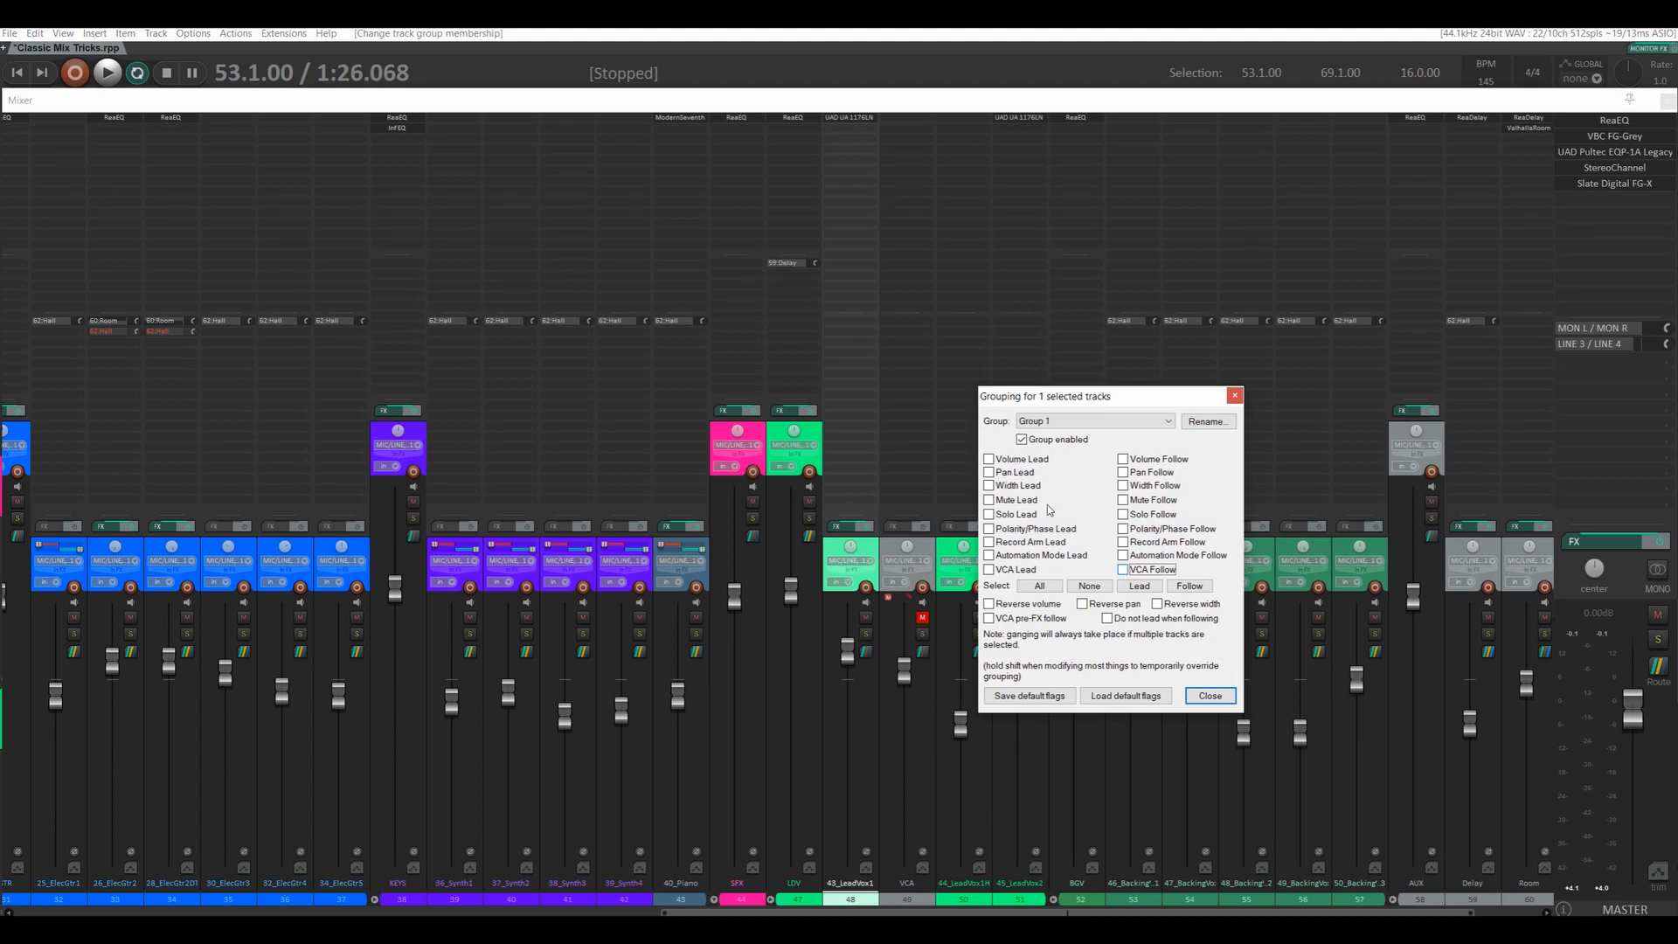
click(1233, 396)
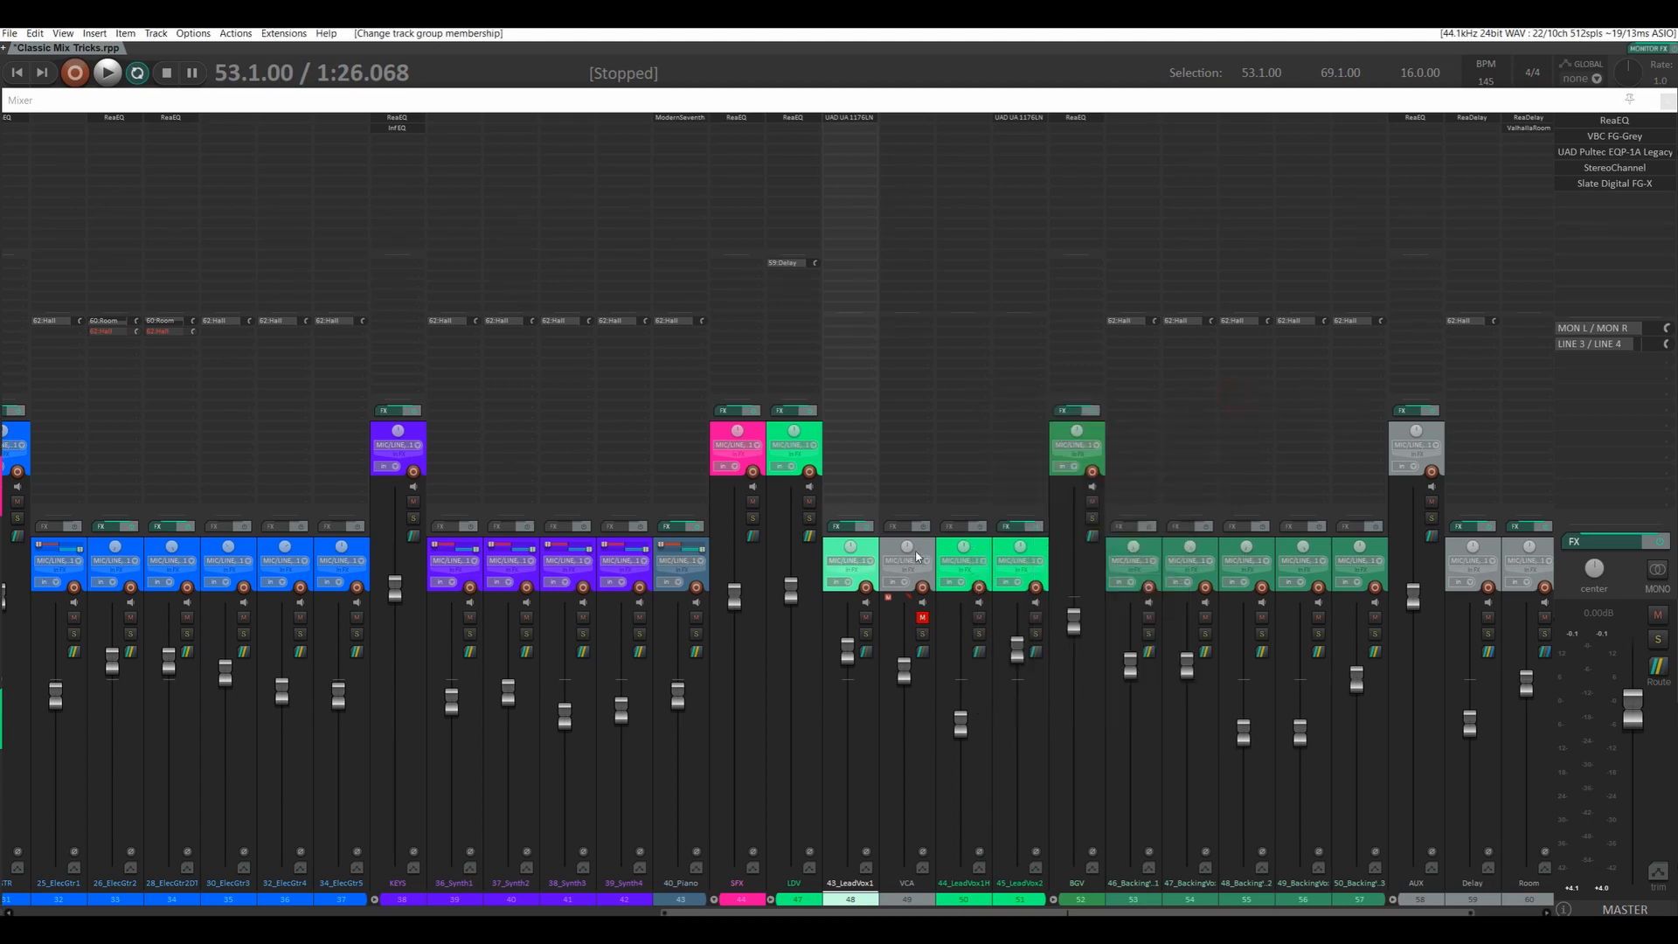
- Move the VCA track directly after the BASS folder track and assign BASS as VCA Follow
drag(929, 557, 171, 539)
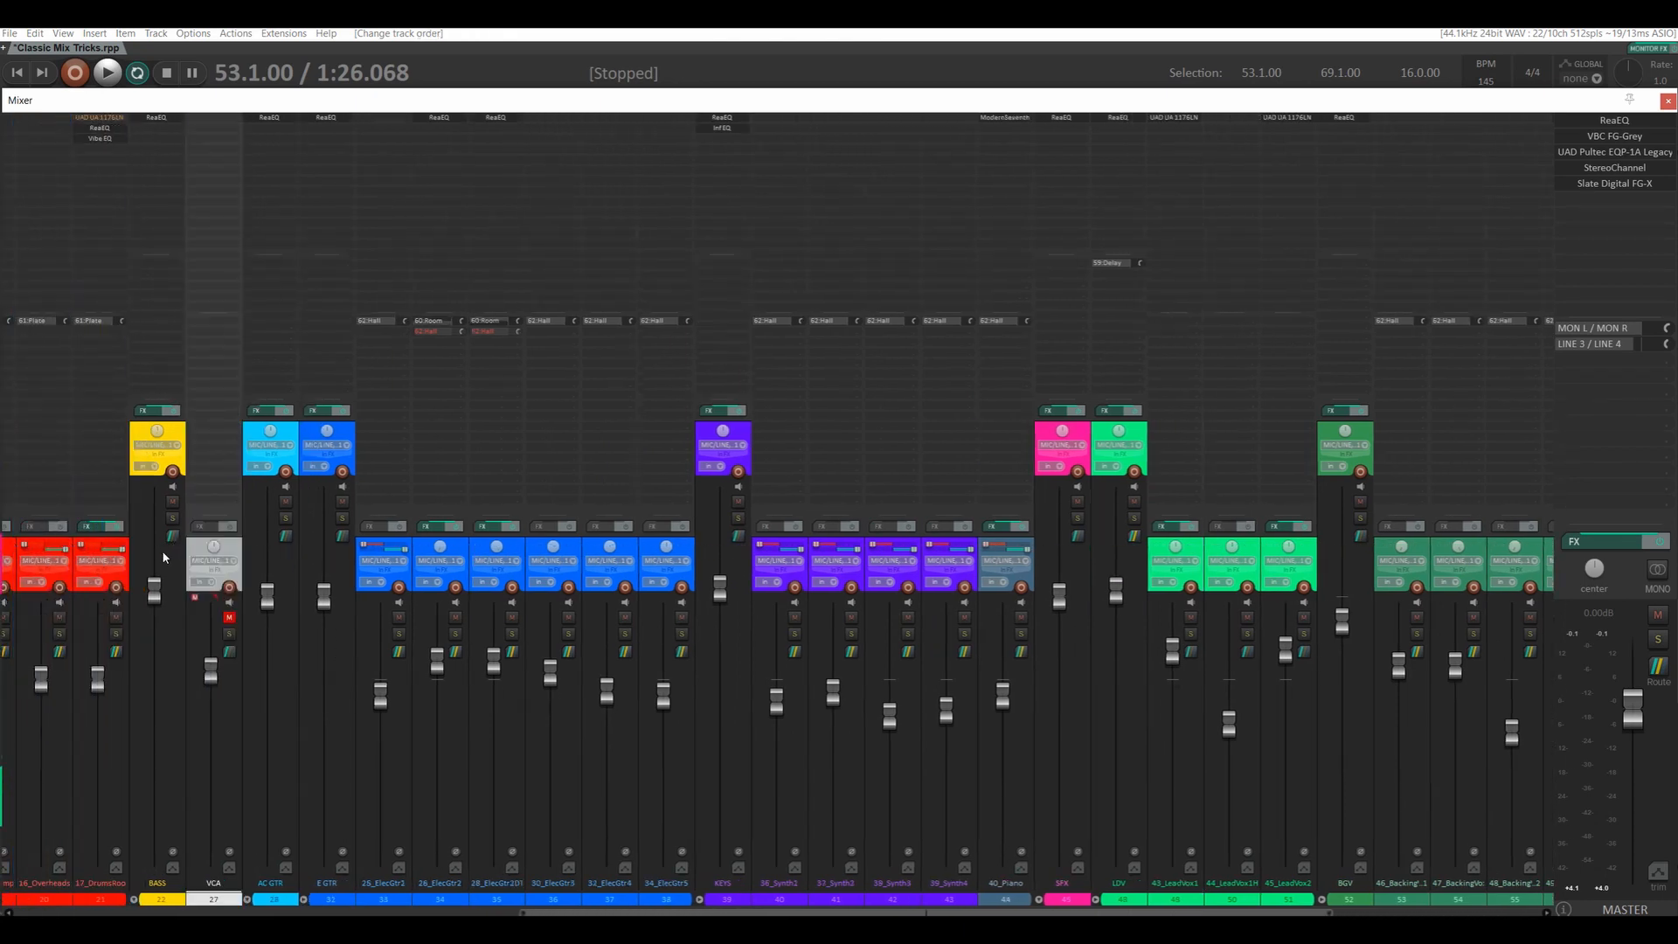
click(177, 437)
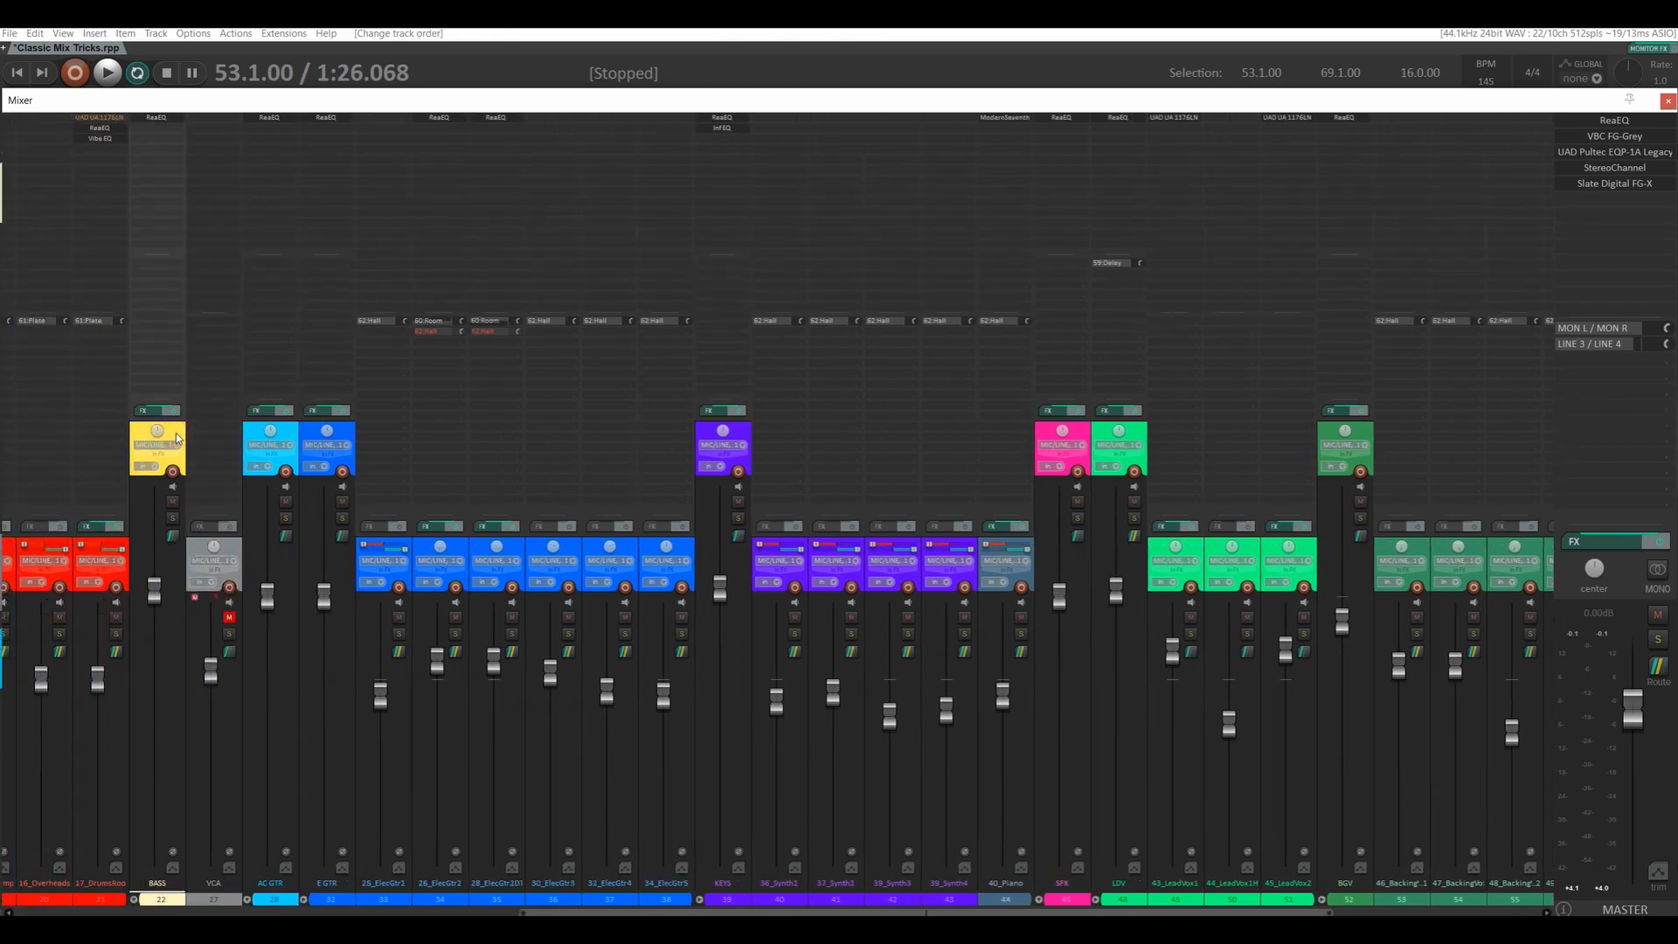
key(shift+g)
click(1123, 570)
click(1232, 396)
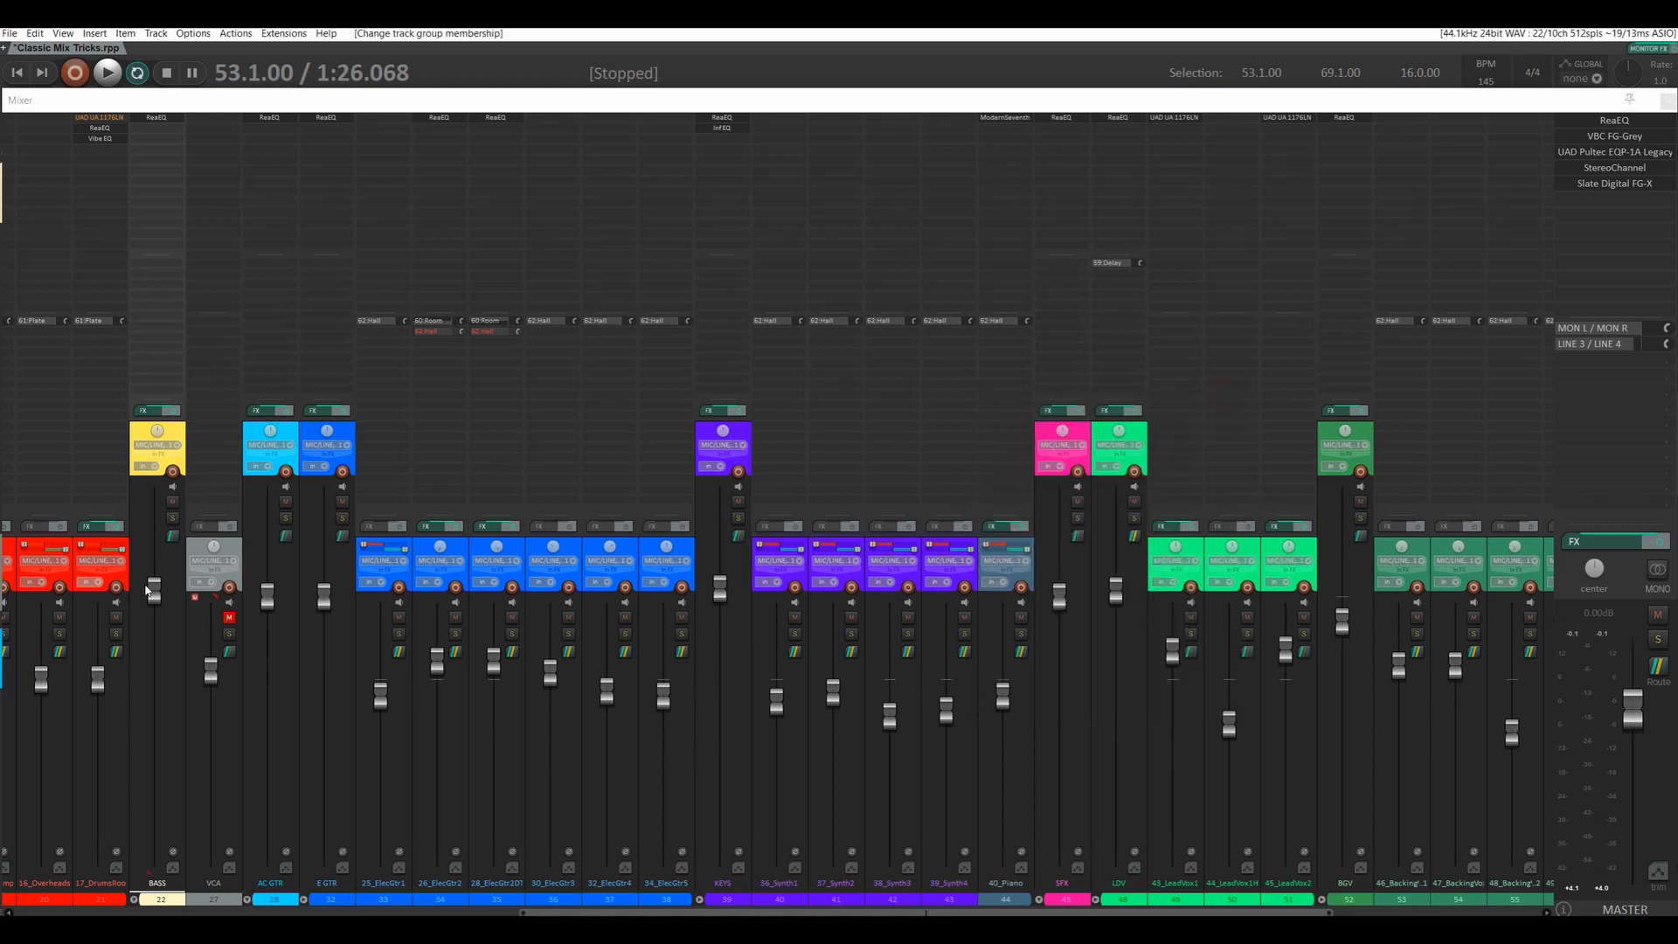
- Unmute the VCA track and pull the BASS fader all the way down to -inf dB
click(229, 617)
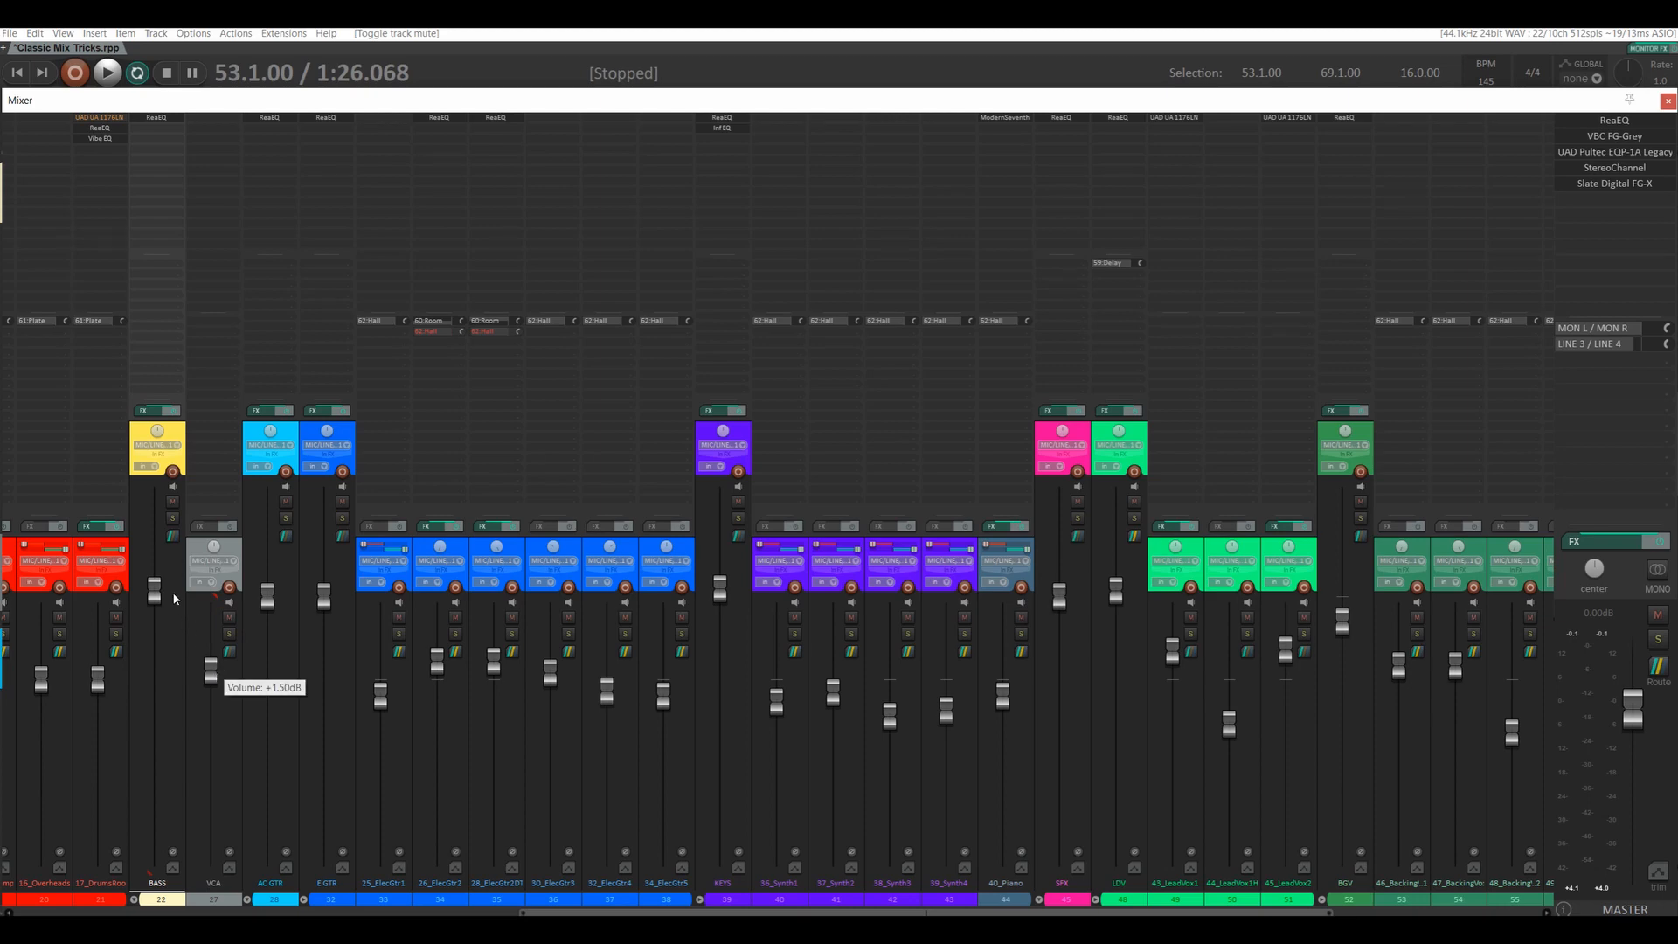
drag(154, 590, 174, 882)
drag(581, 910, 413, 911)
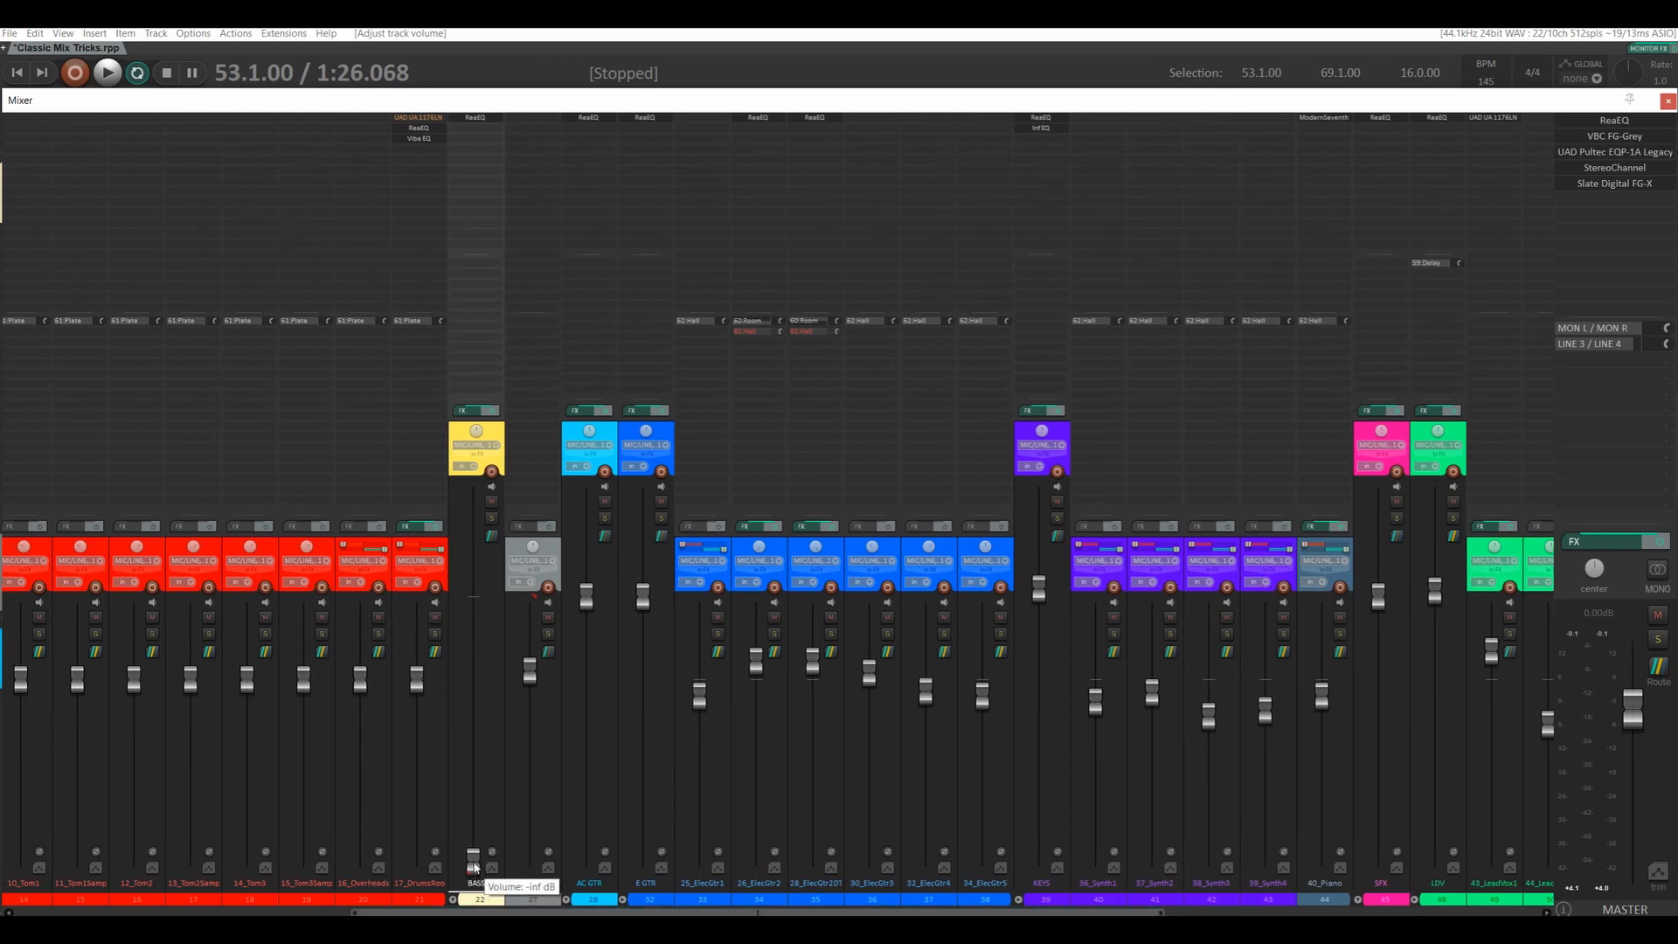
- Set the BASS fader by ear to about +0.95 dB during playback and mute the VCA track
key(space)
drag(473, 855, 477, 670)
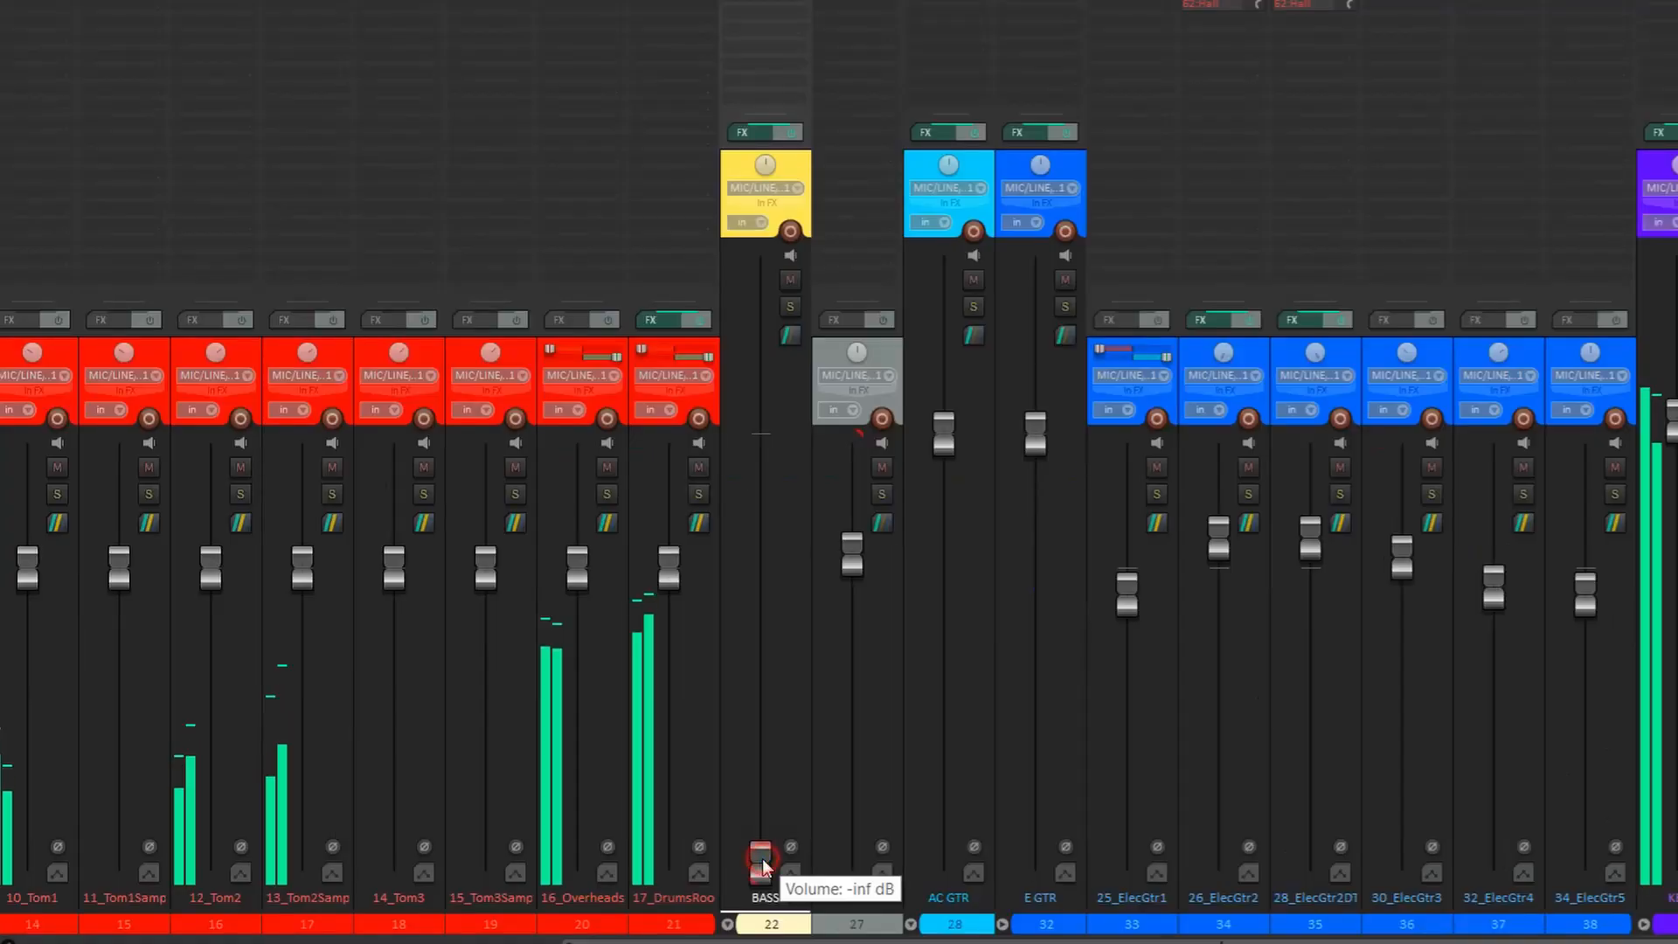
drag(767, 554, 769, 419)
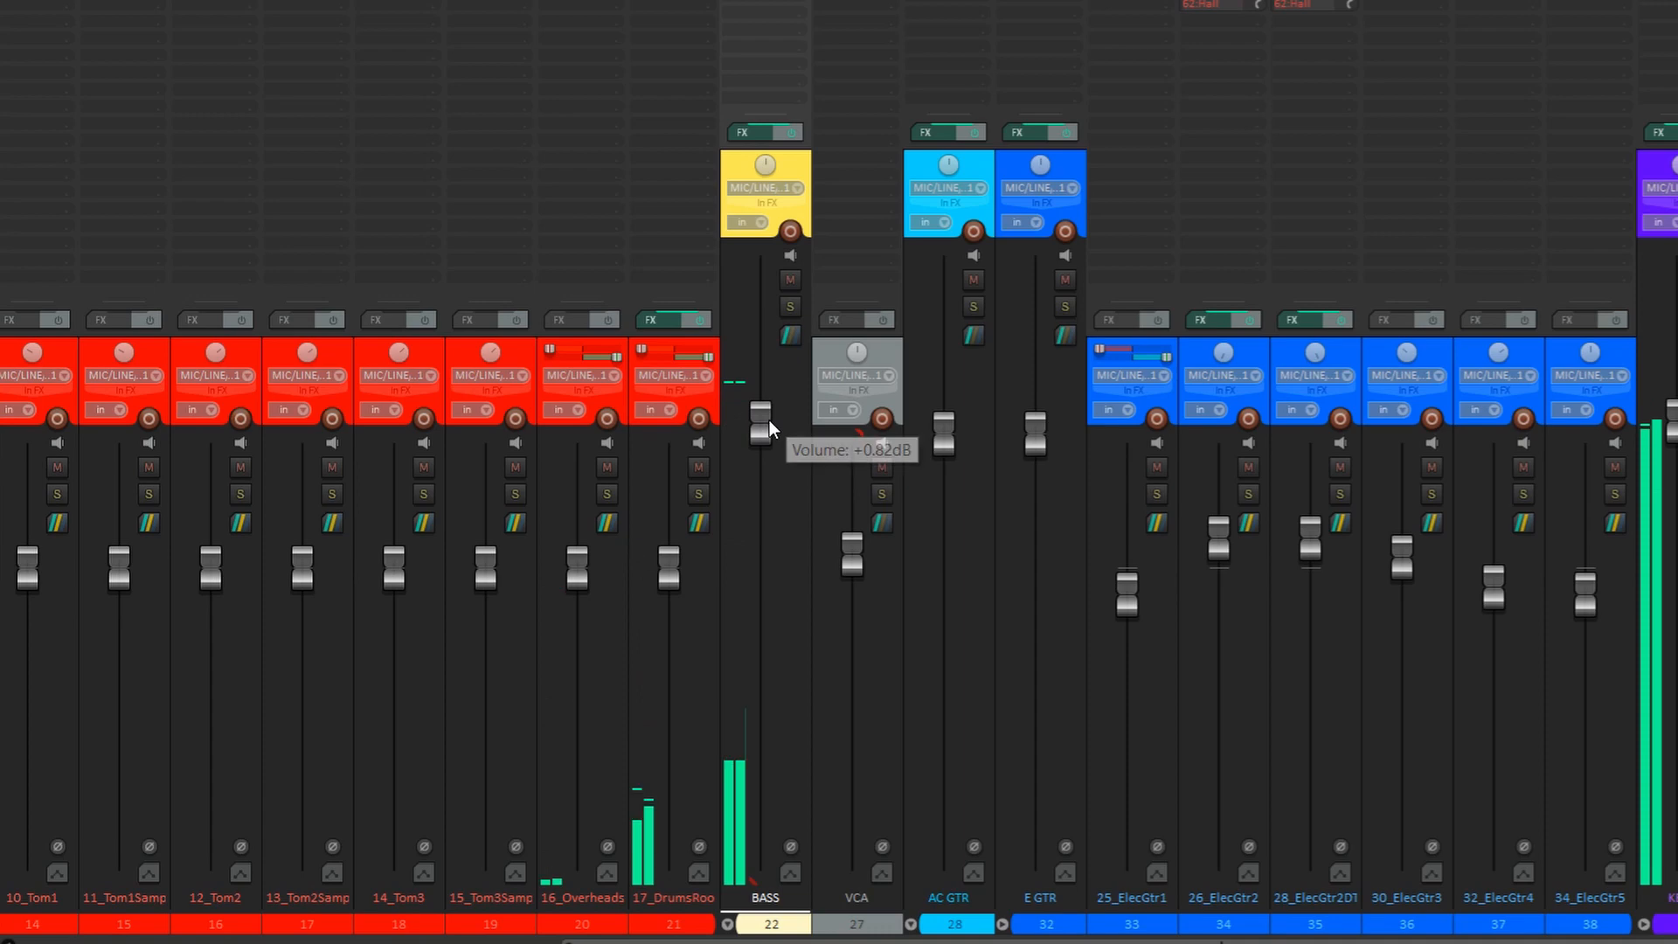
drag(769, 418, 769, 416)
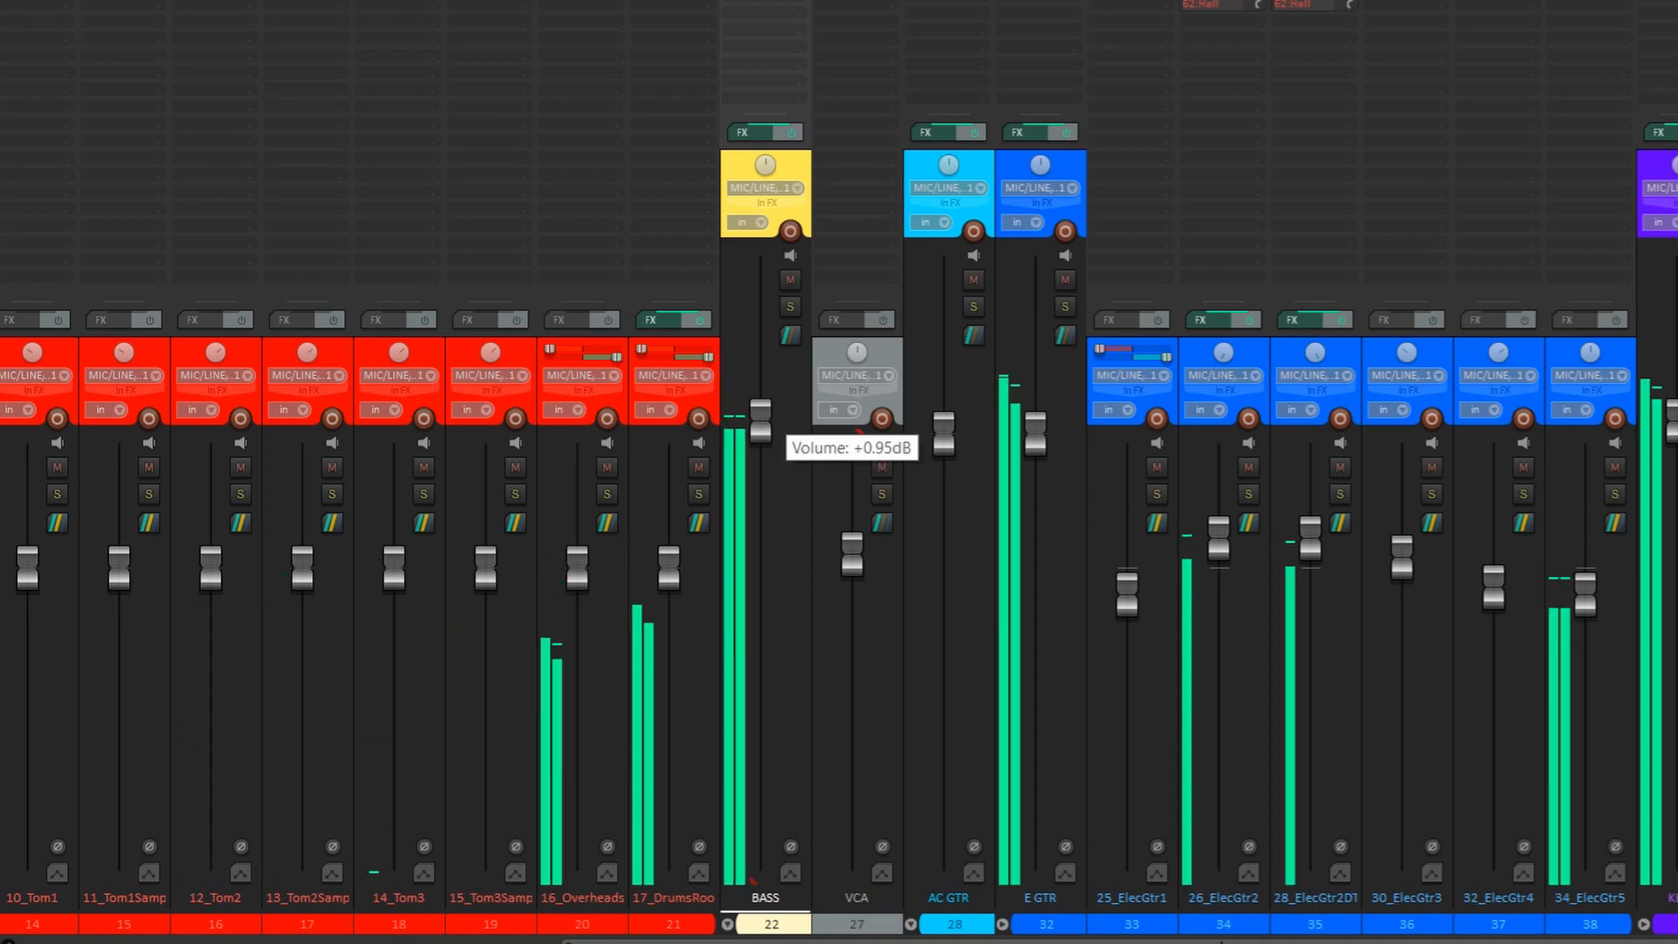
click(879, 475)
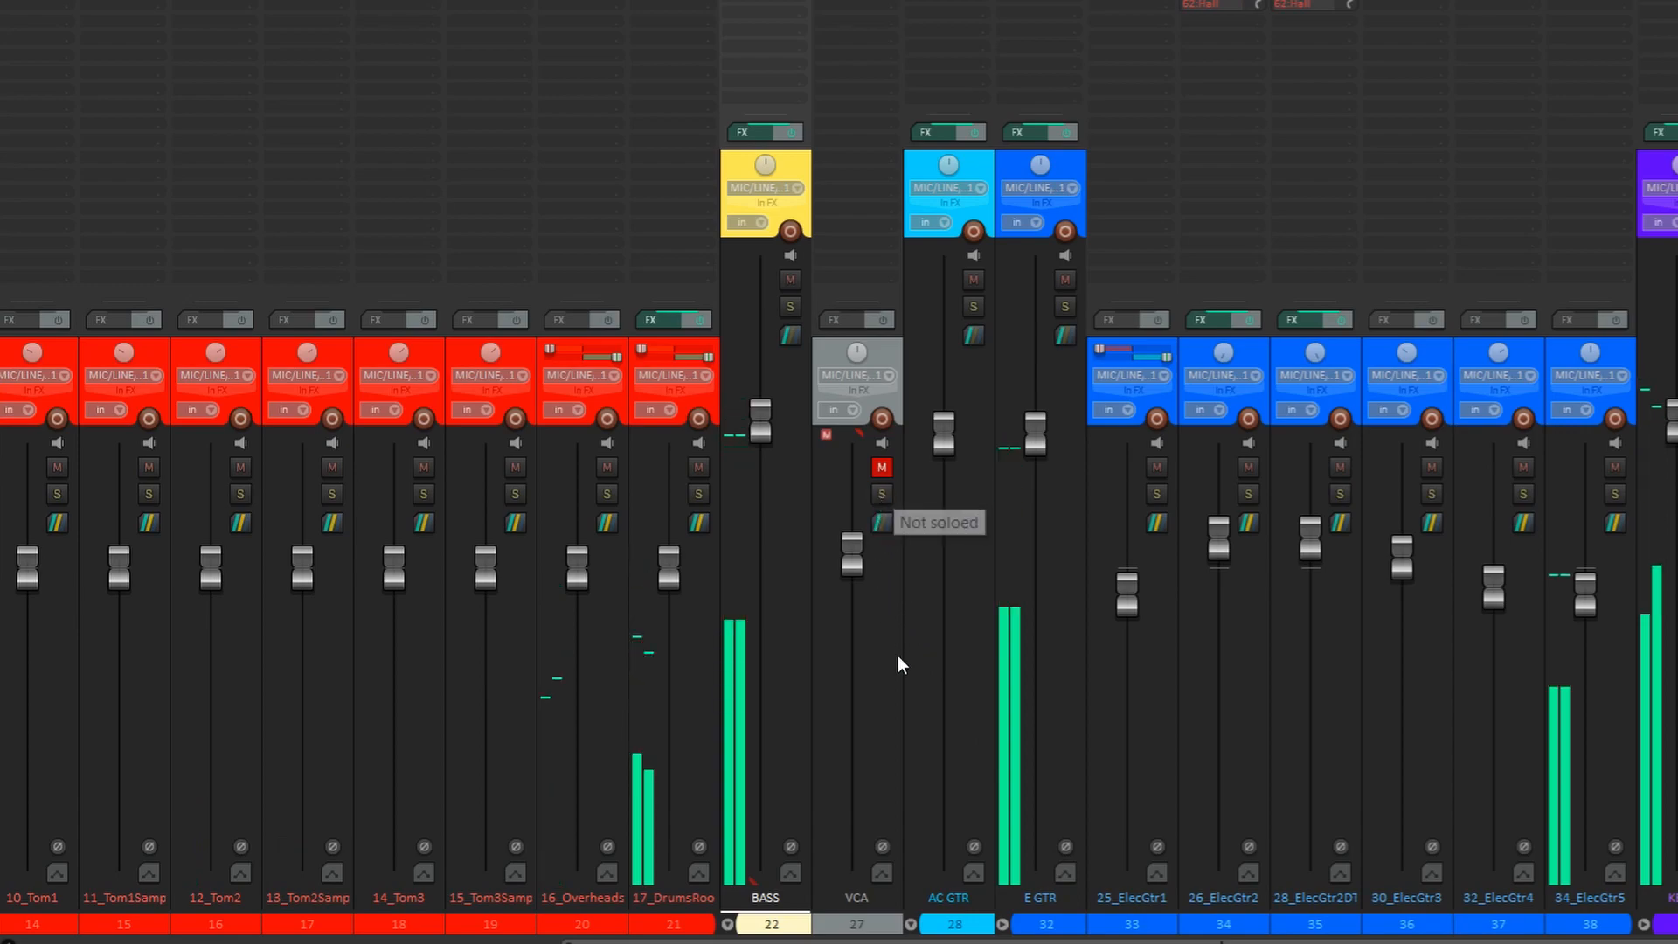
key(space)
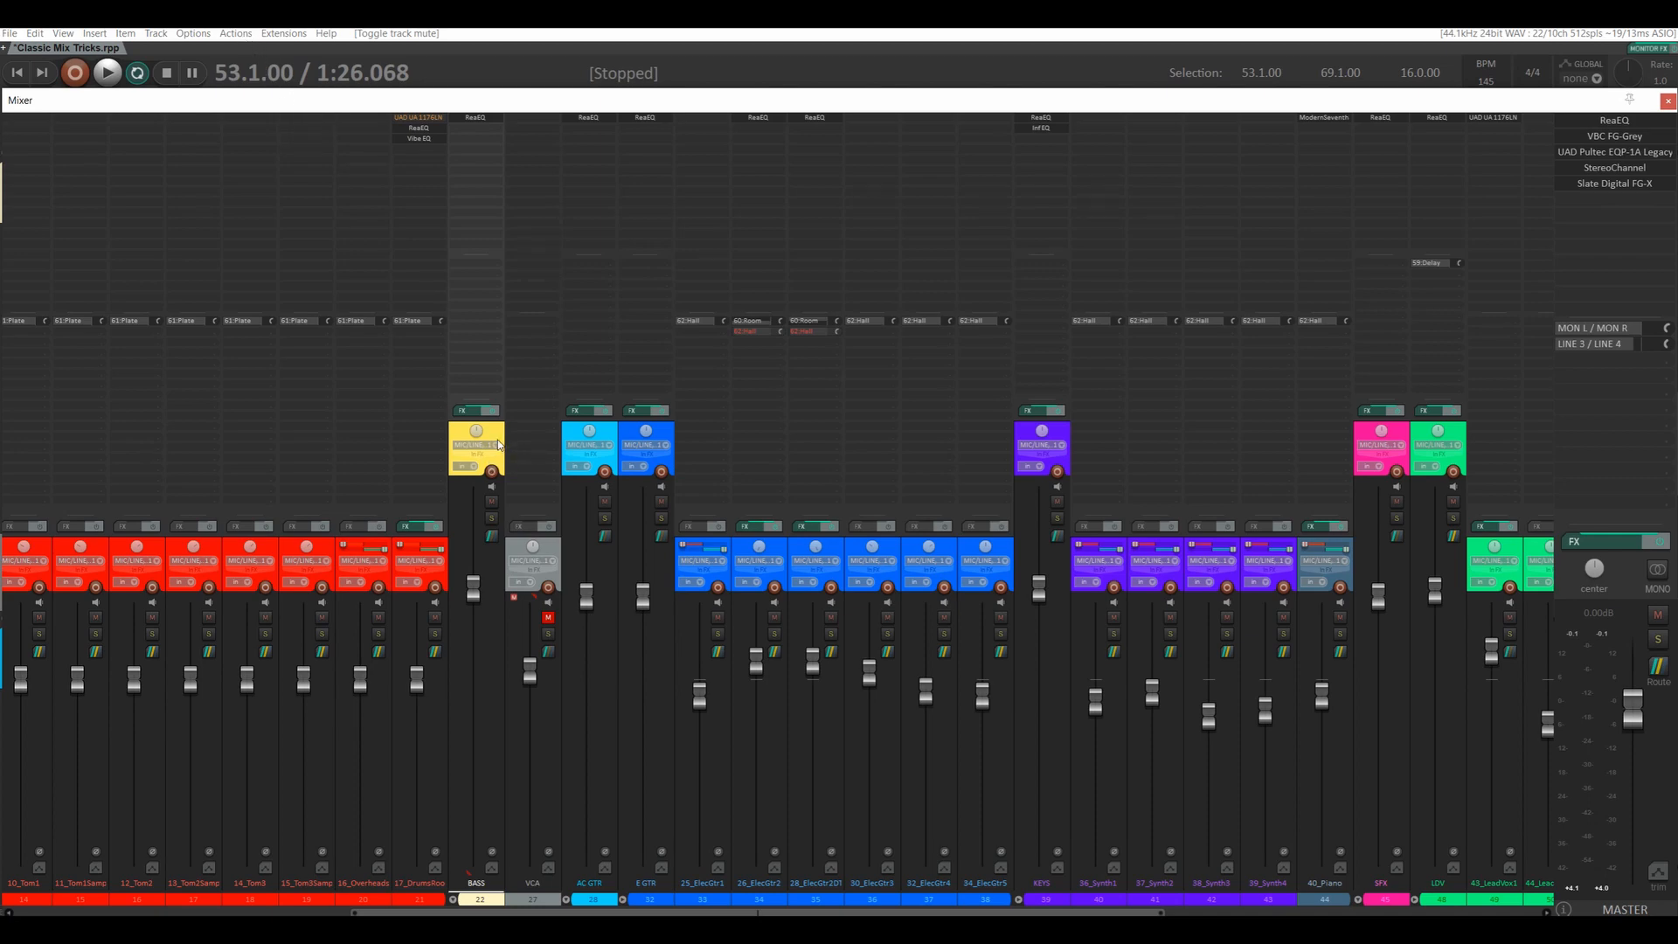
- Filter the action list for "group" and locate the SWS/S&M actions for cutting and pasting track grouping
click(236, 33)
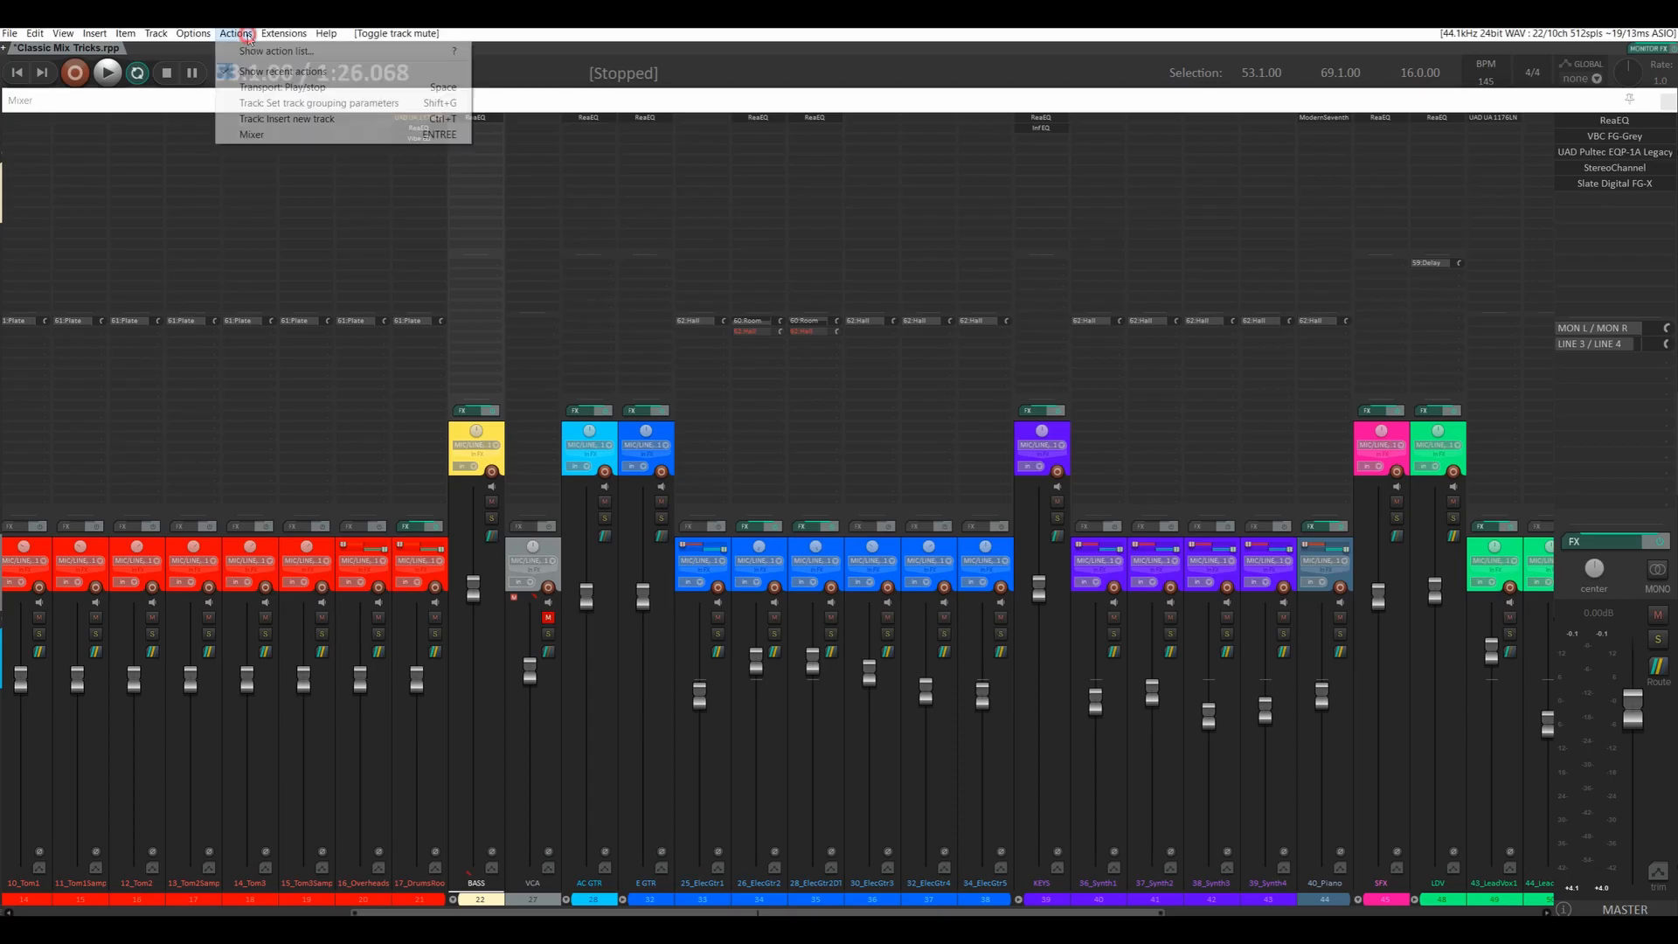
click(268, 53)
text(group)
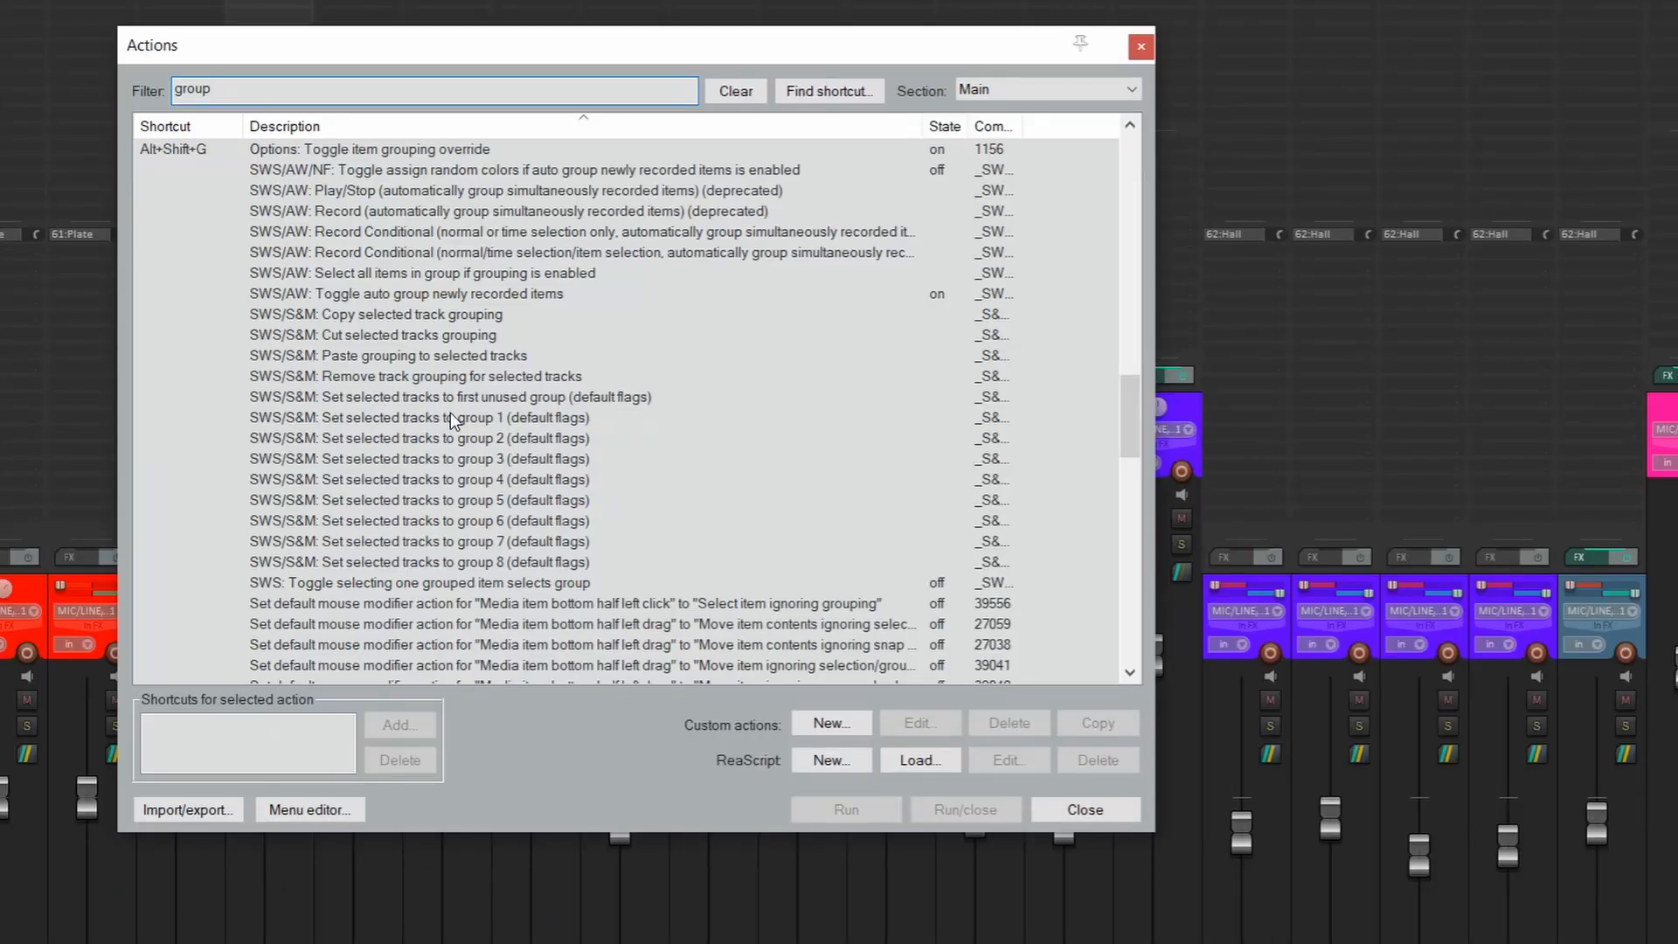
scroll(462, 446, down, 2)
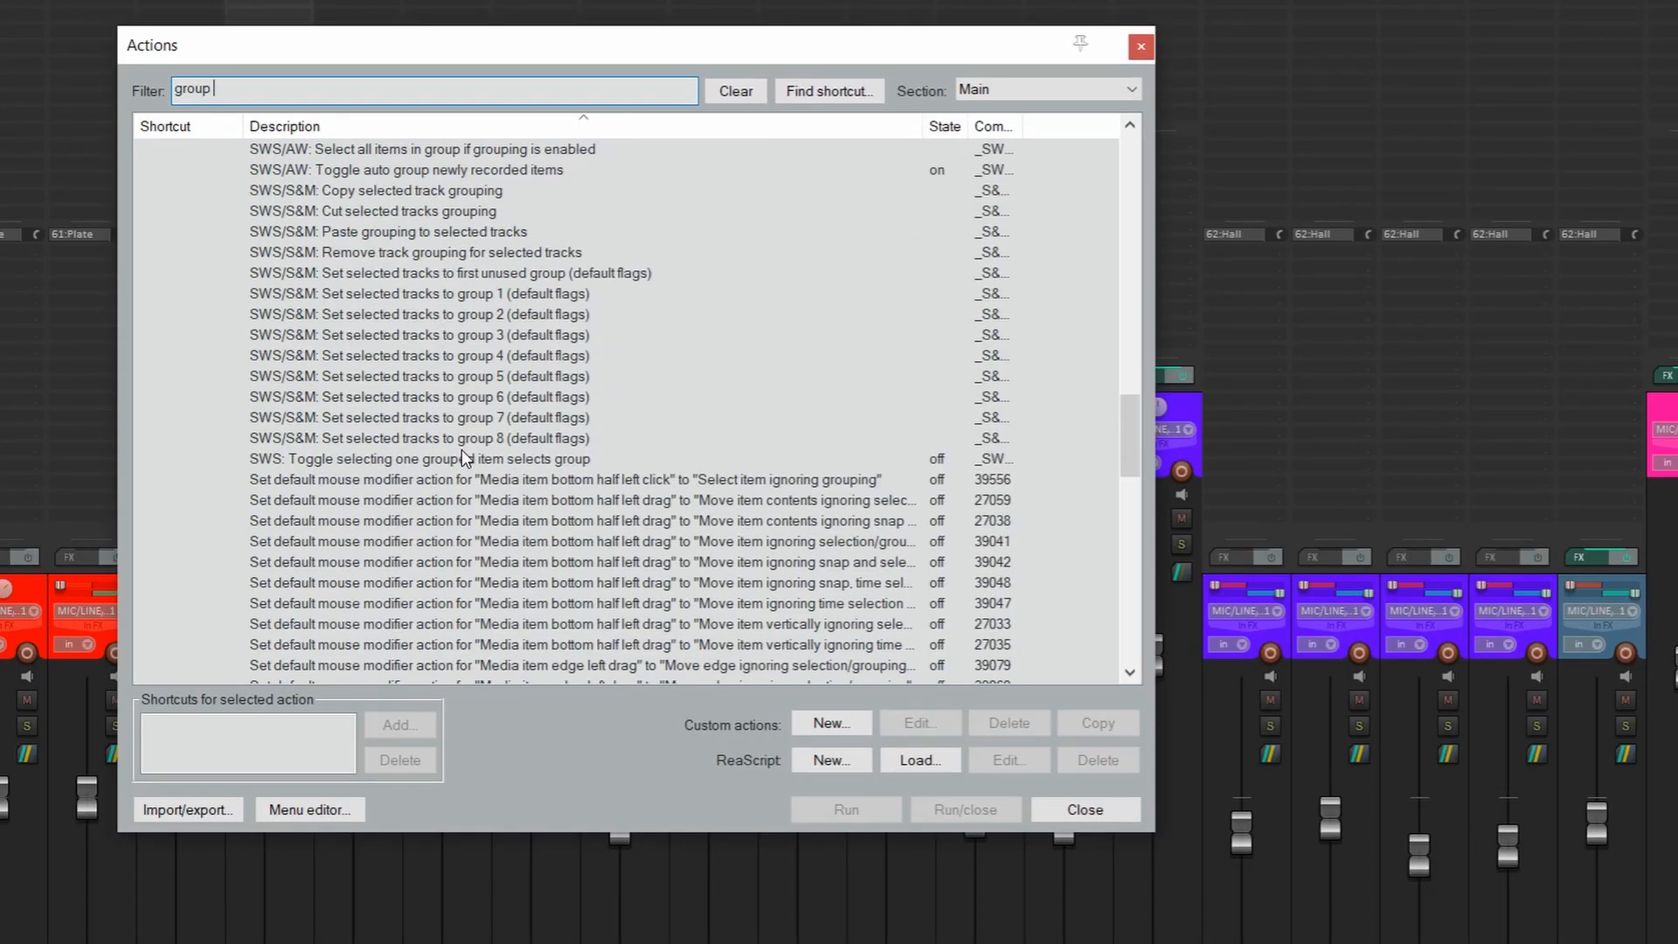
click(384, 211)
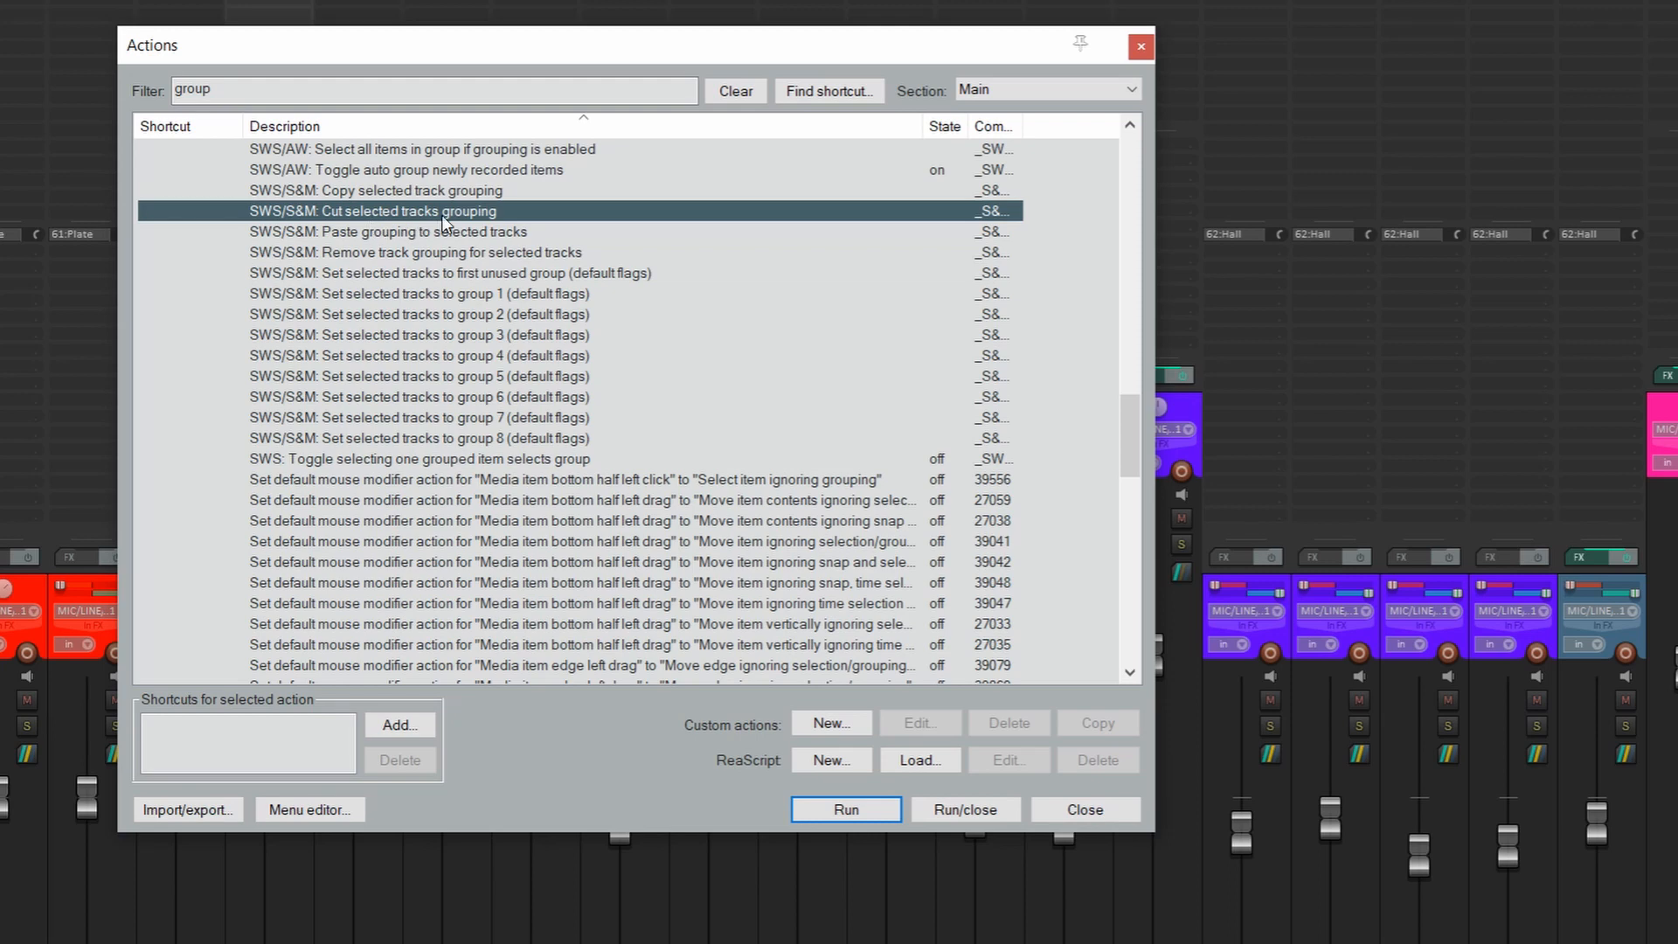
click(351, 234)
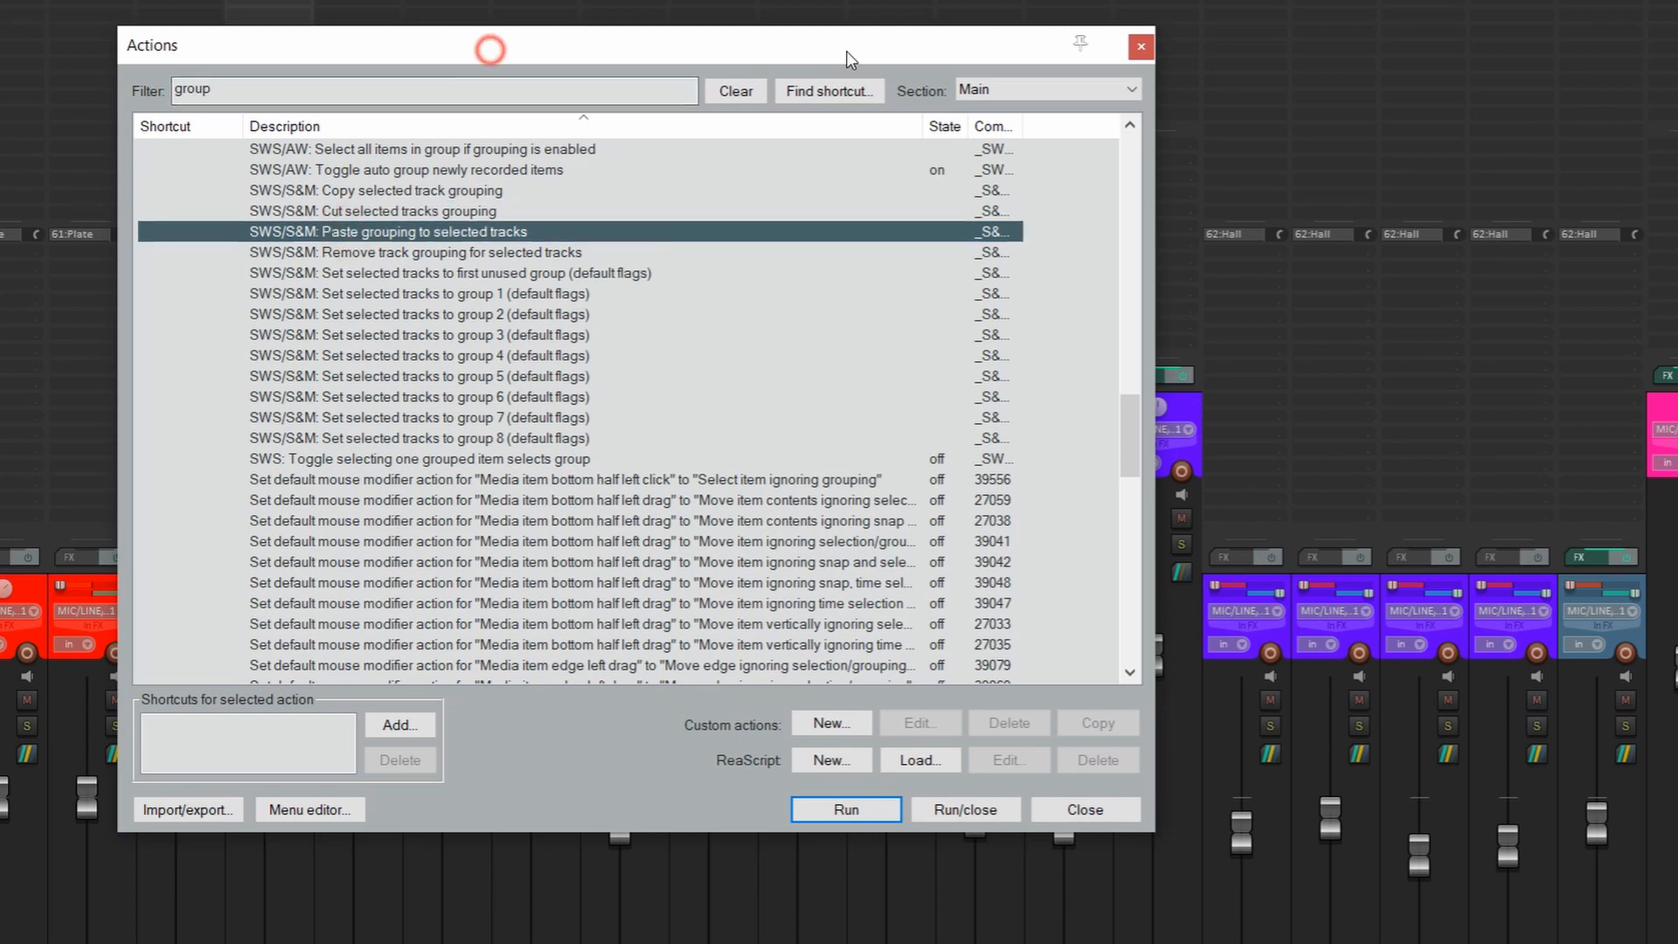
drag(491, 56, 847, 57)
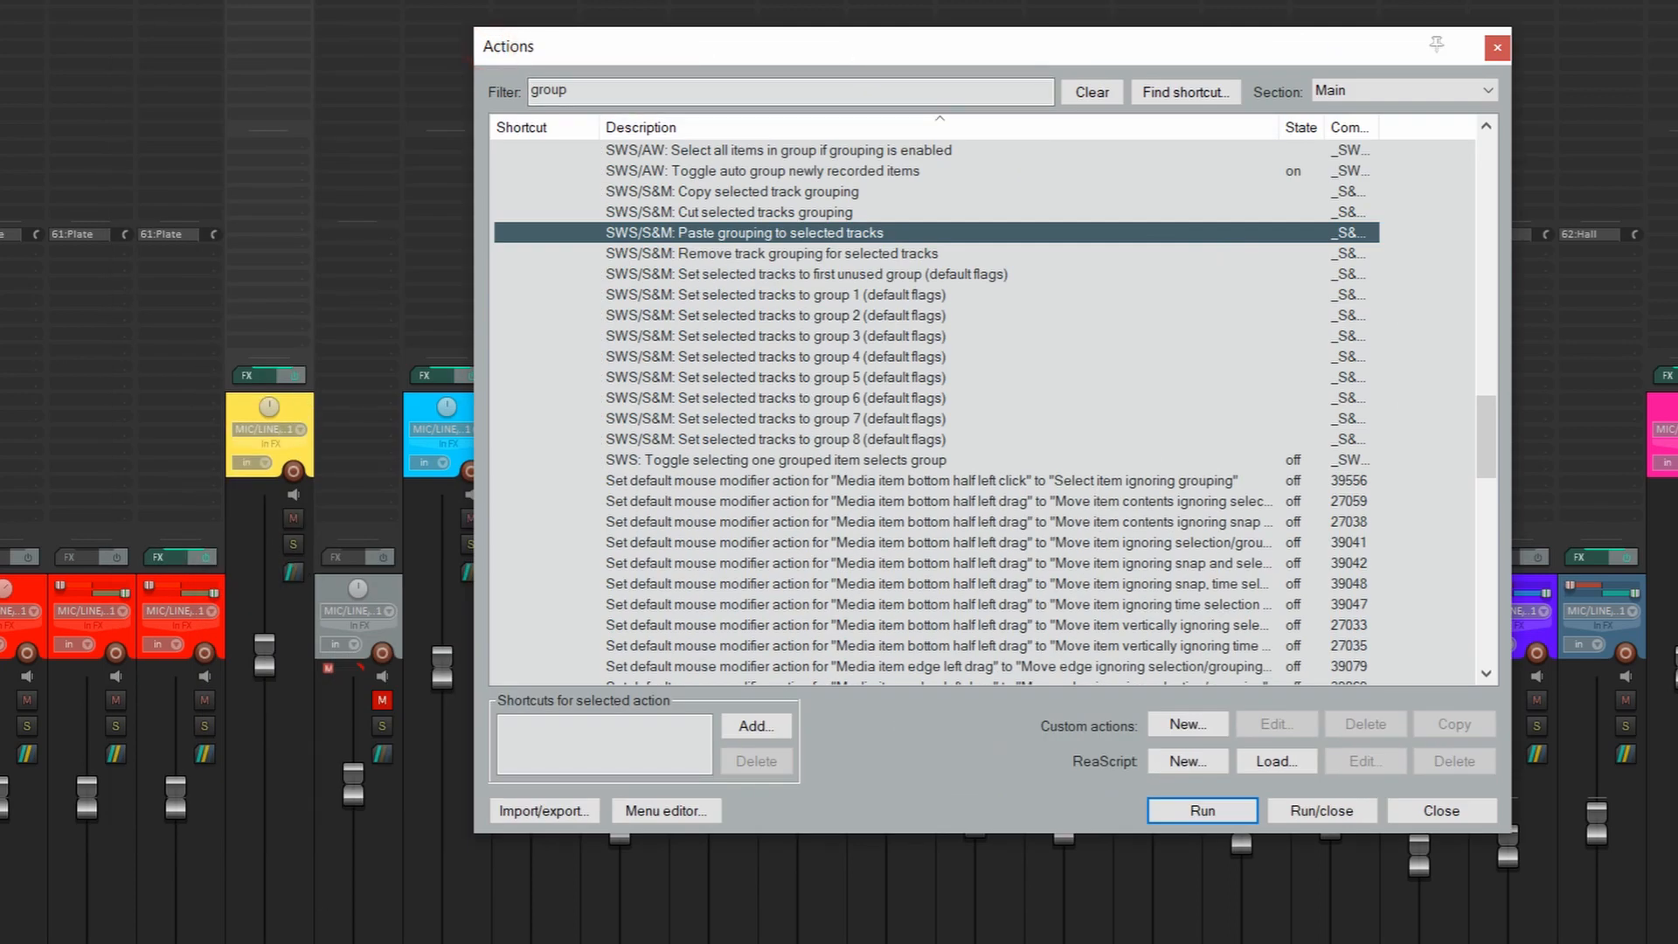
click(704, 214)
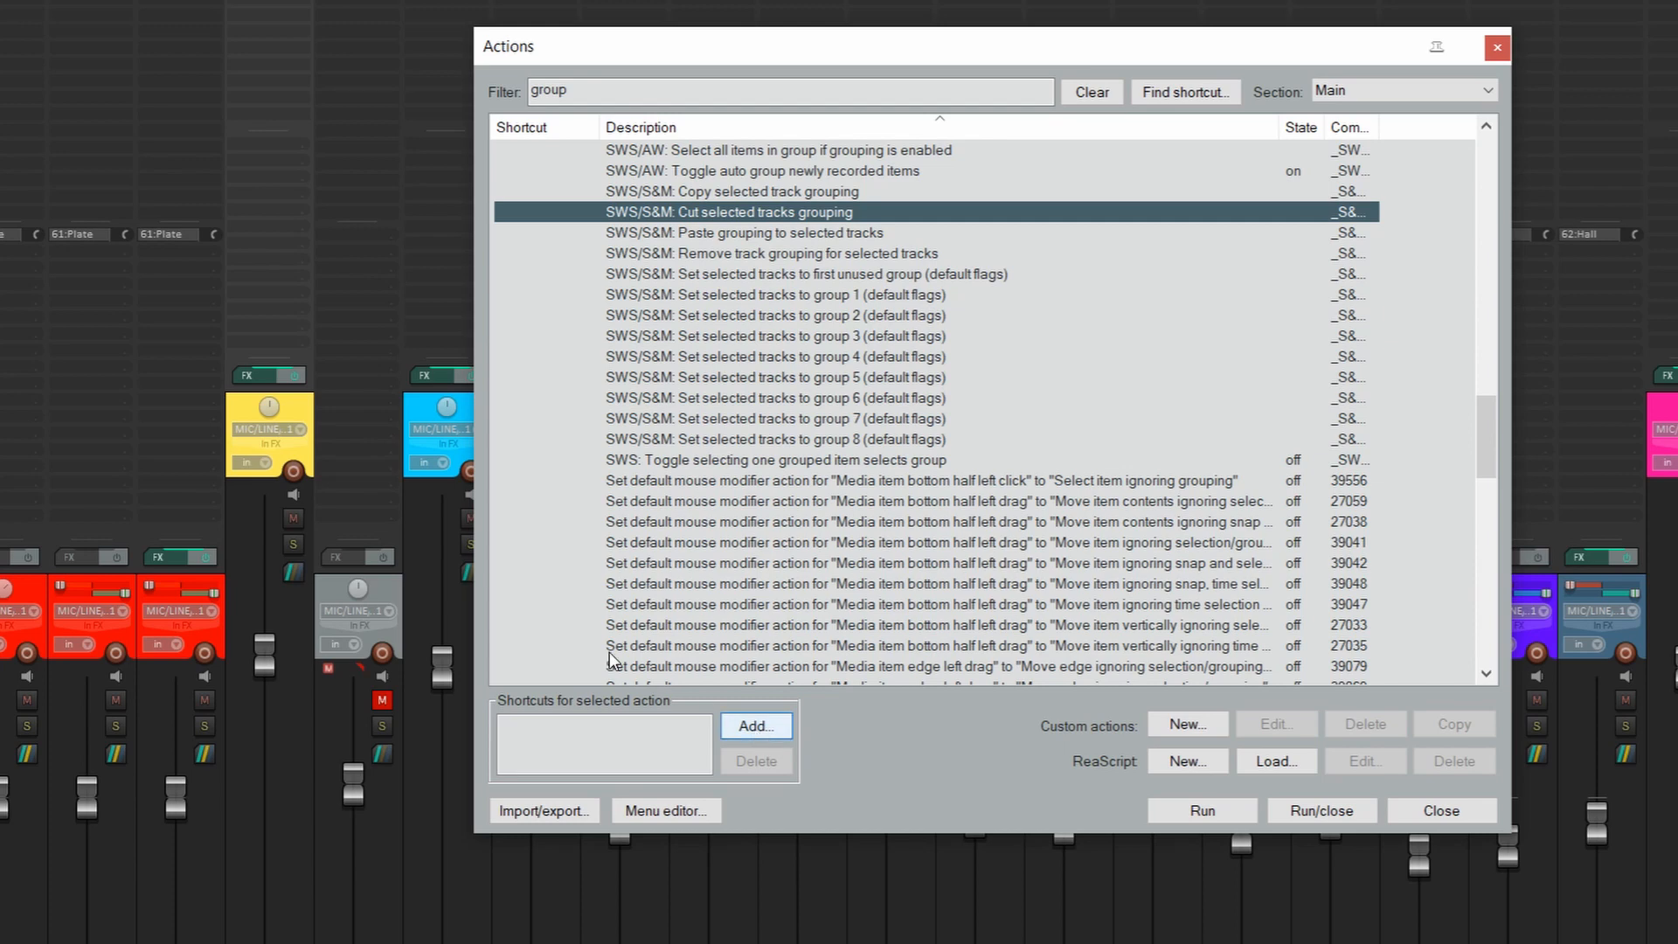
- Select the BASS track and run the action "SWS/S&M: Cut selected tracks grouping"
drag(699, 942, 542, 941)
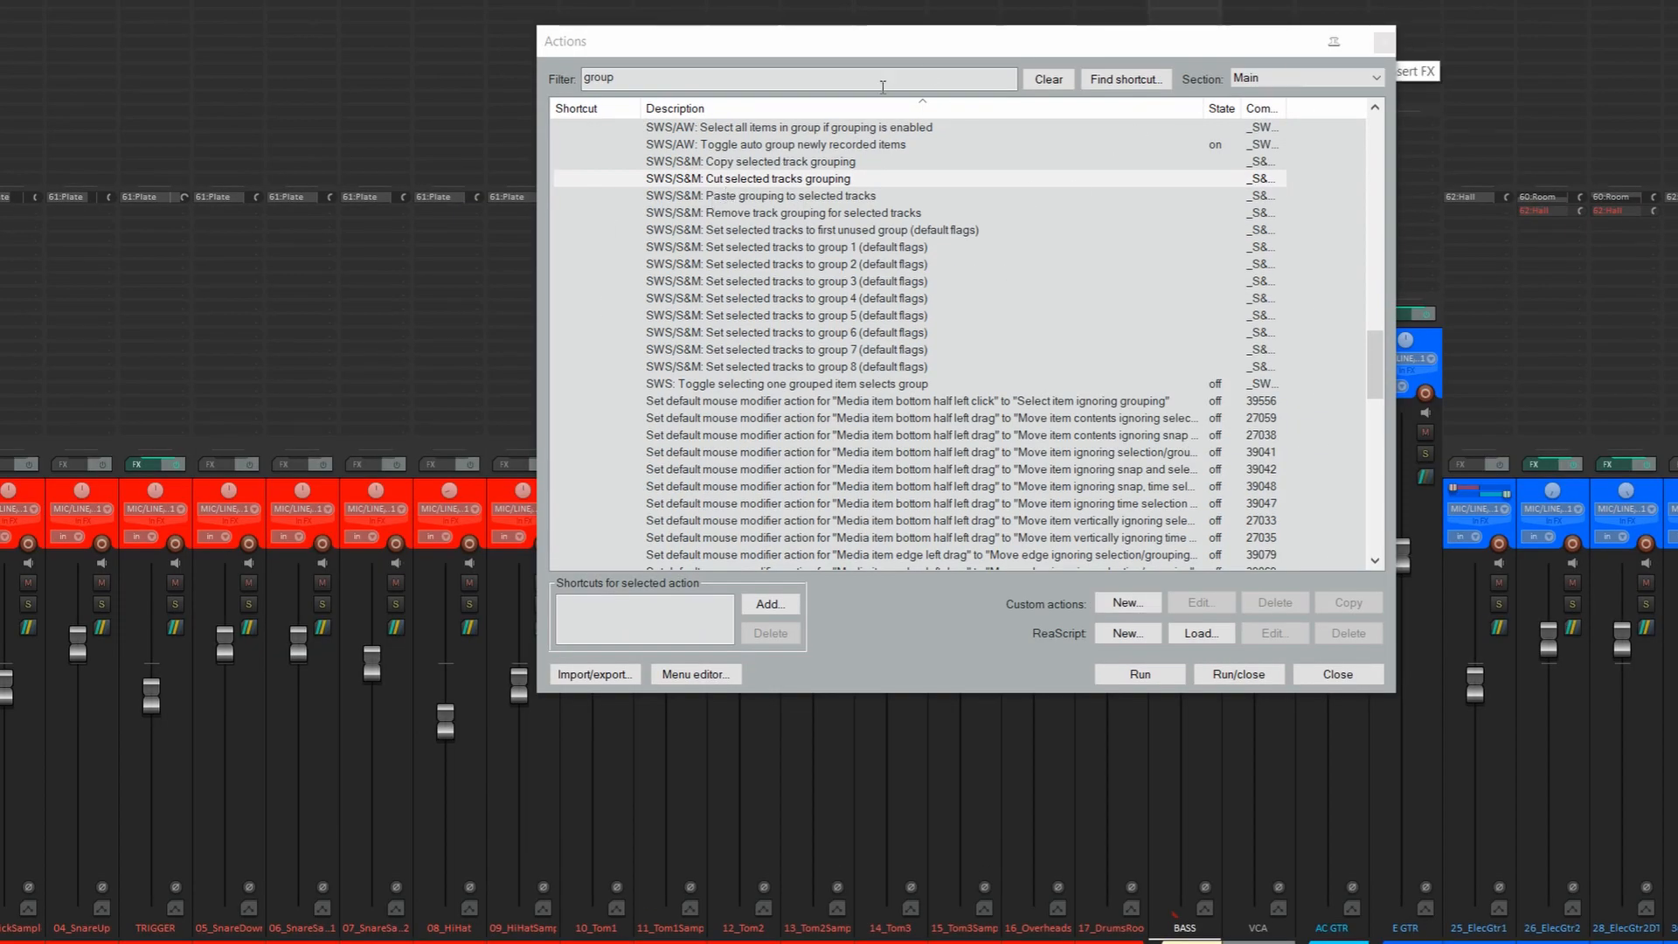
drag(976, 41, 617, 61)
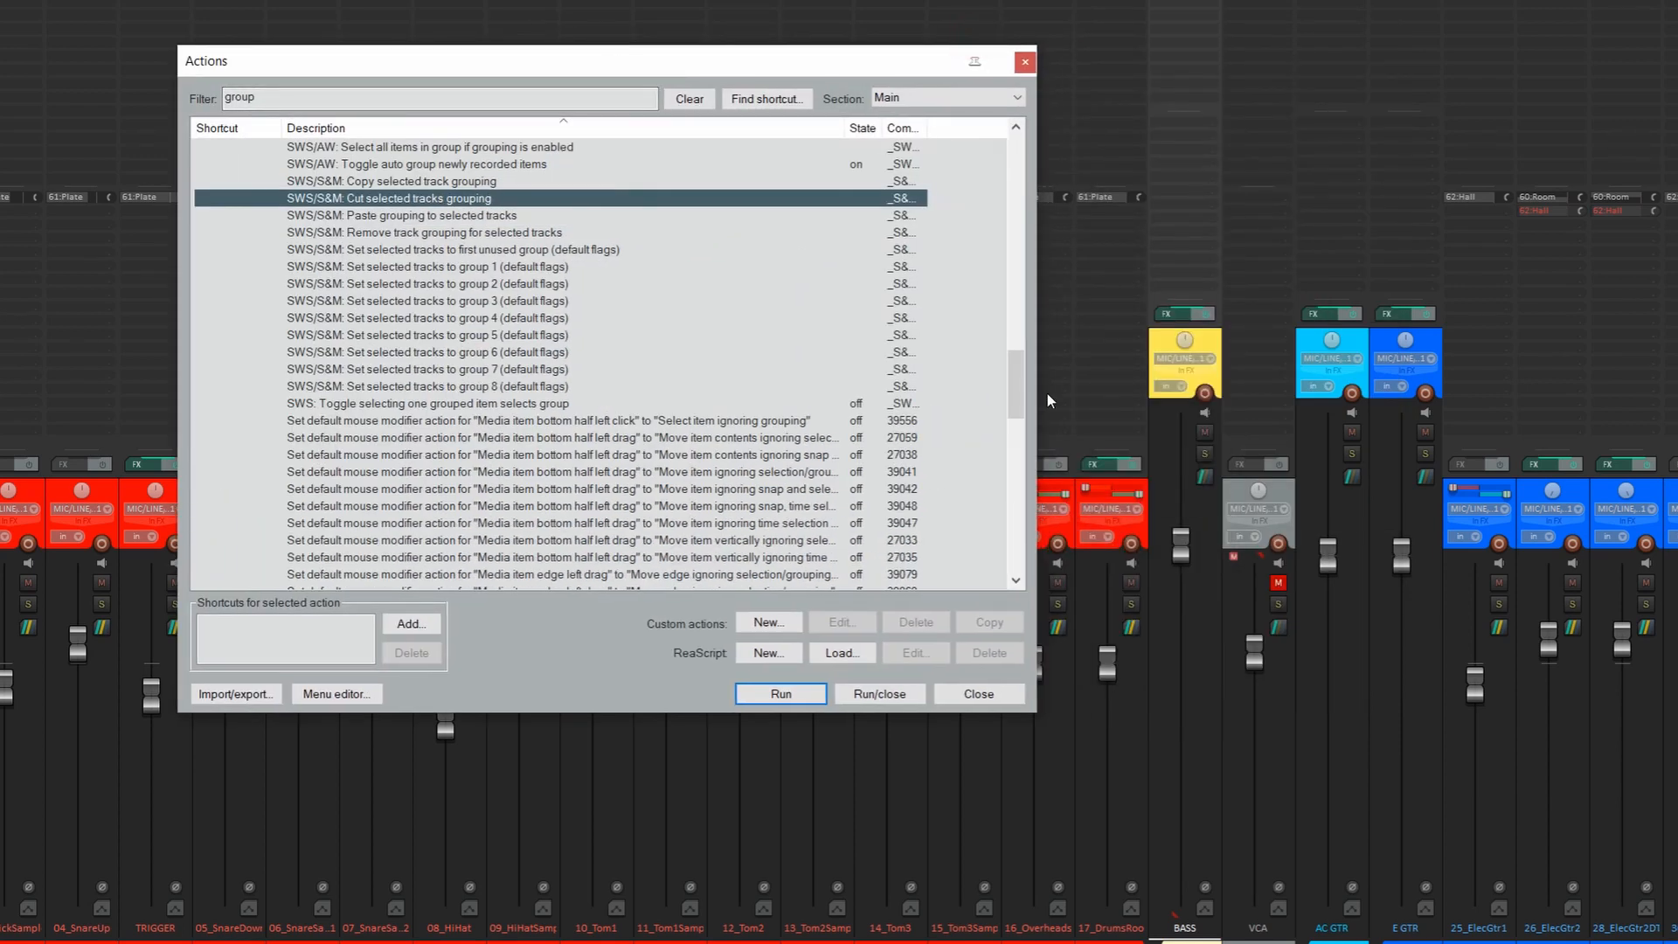
click(1212, 336)
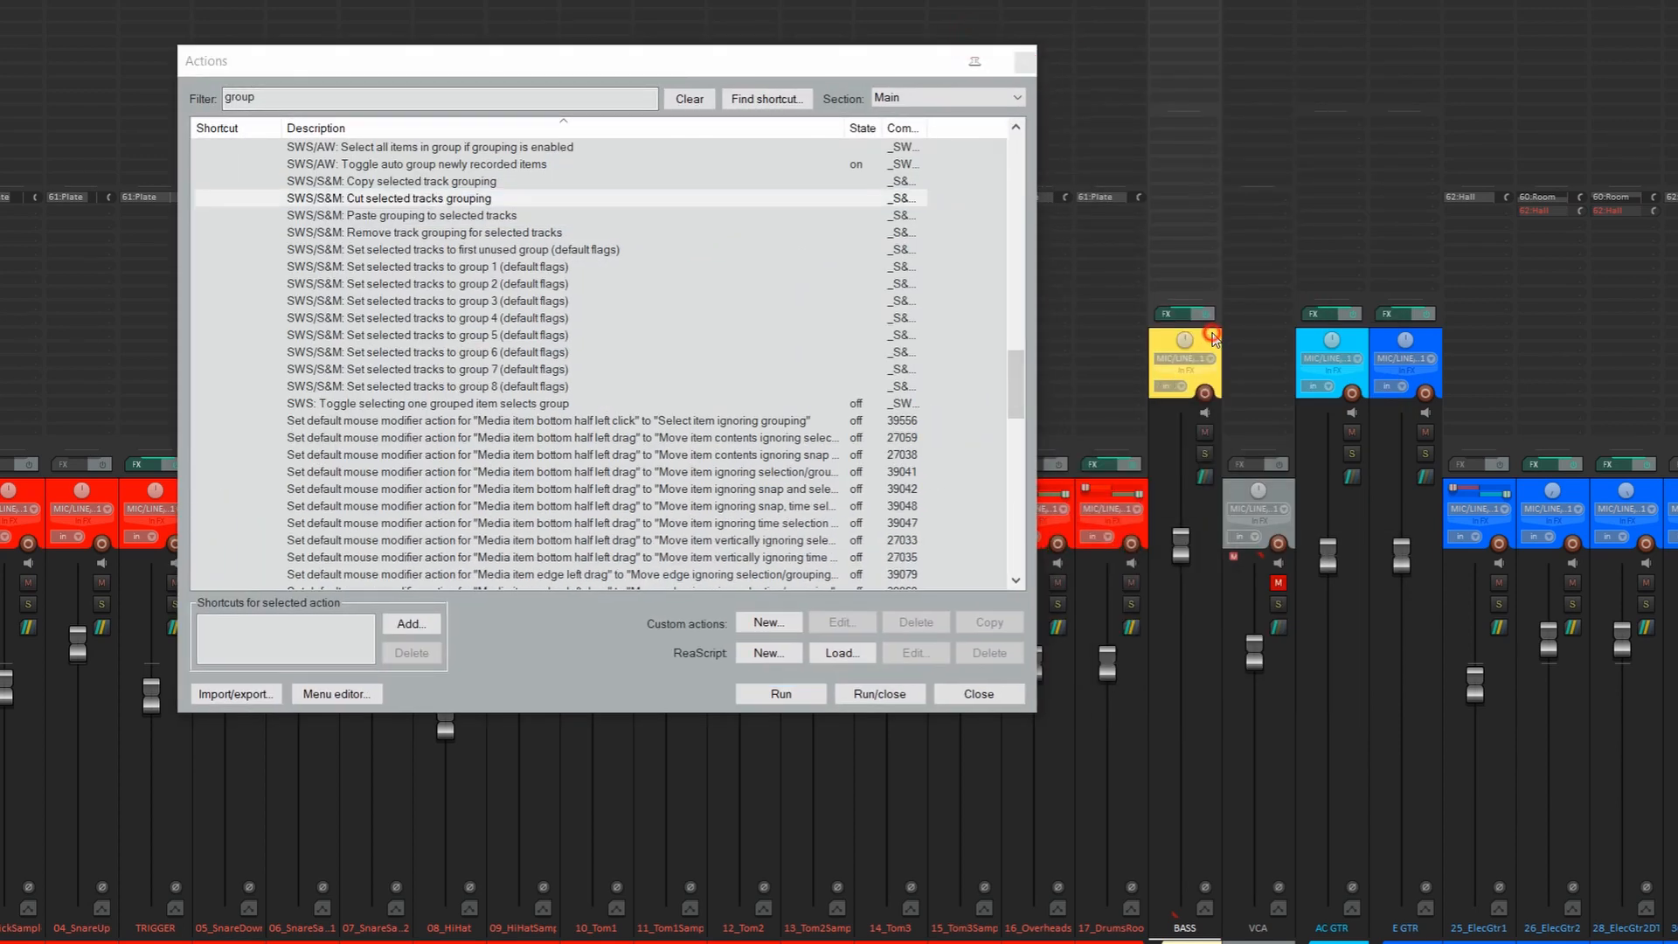
click(374, 201)
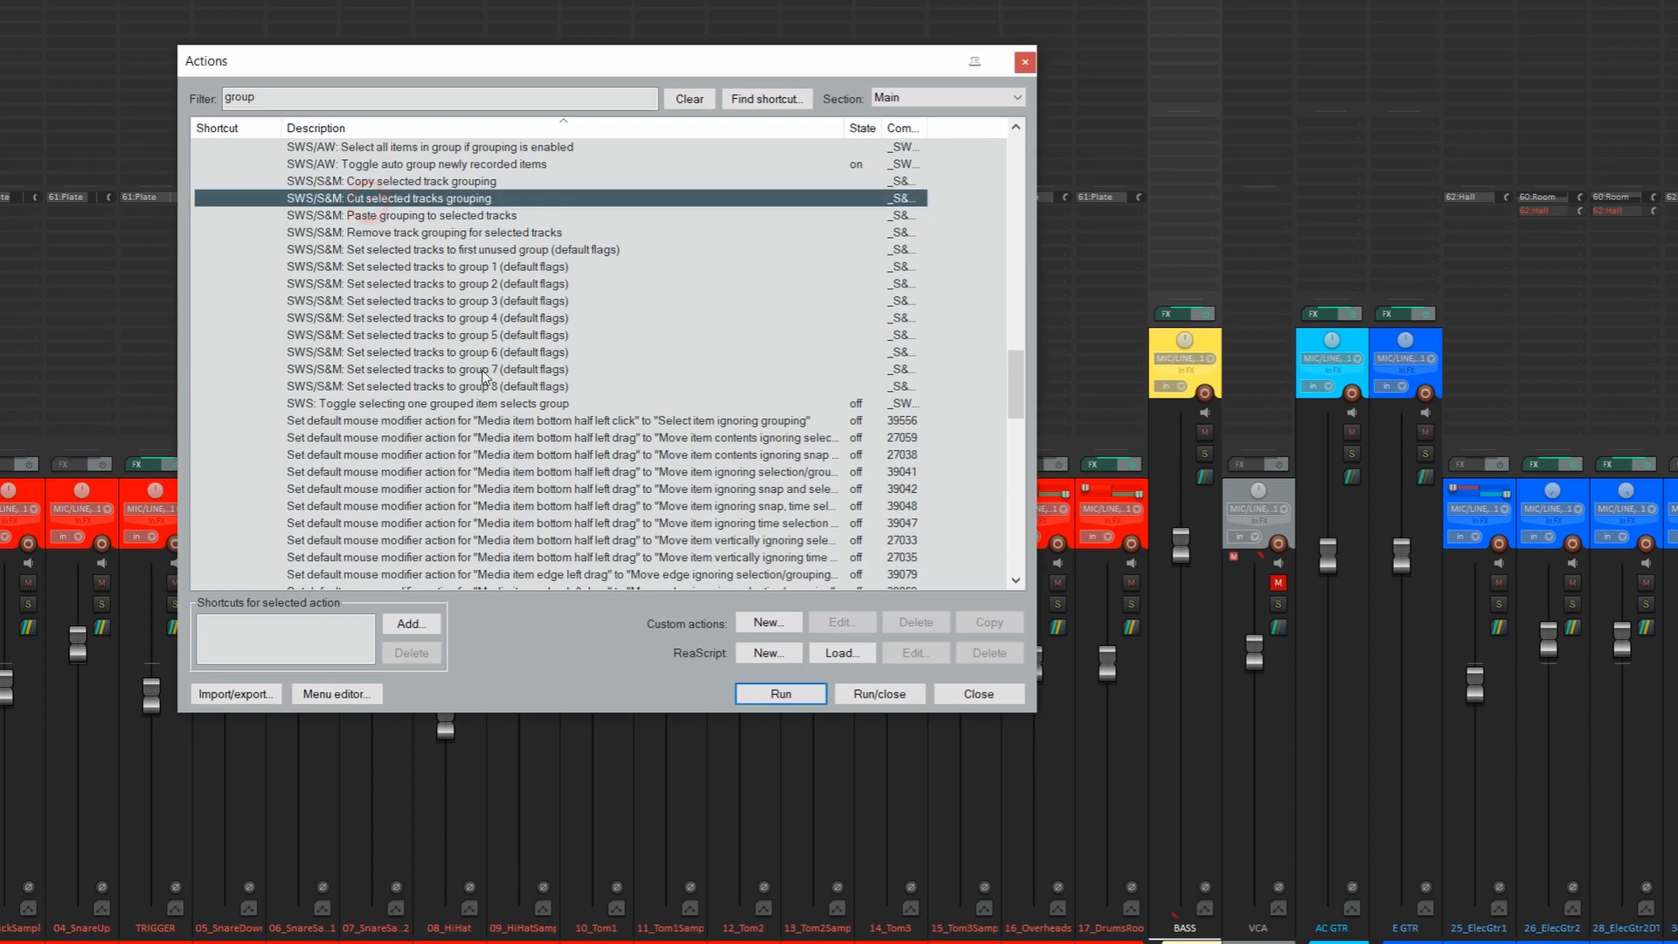
click(774, 695)
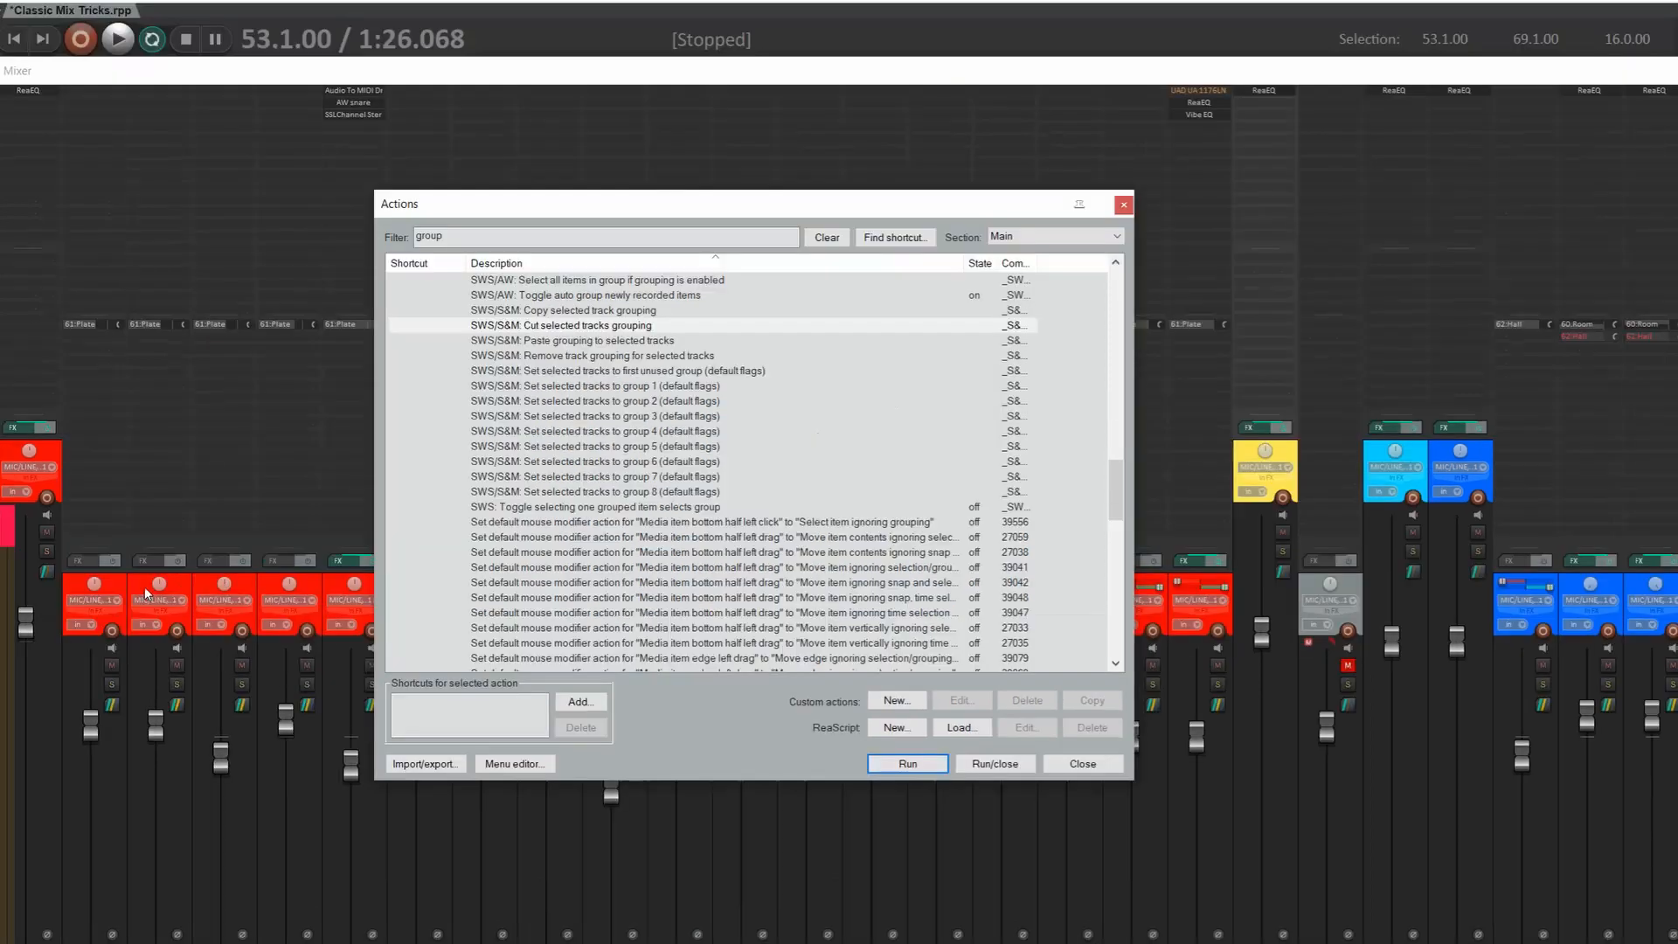
- Select 01_Kick1 and 02_Kick2 and run the action "SWS/S&M: Paste grouping to selected tracks"
ctrl+click(112, 579)
click(535, 341)
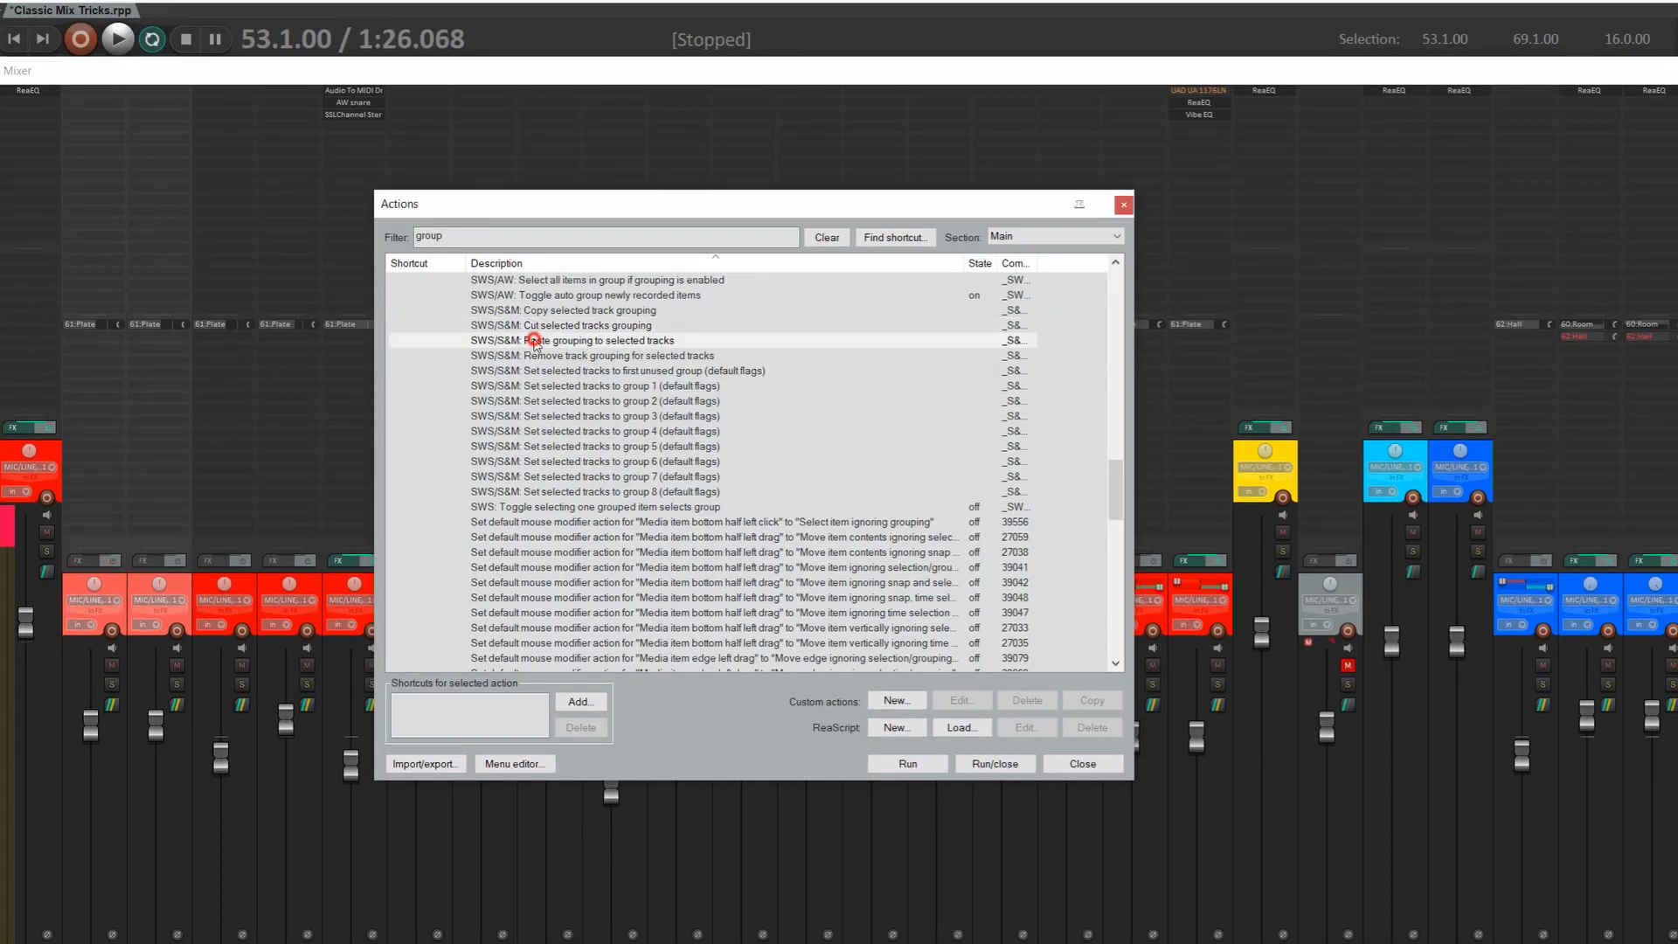
click(908, 762)
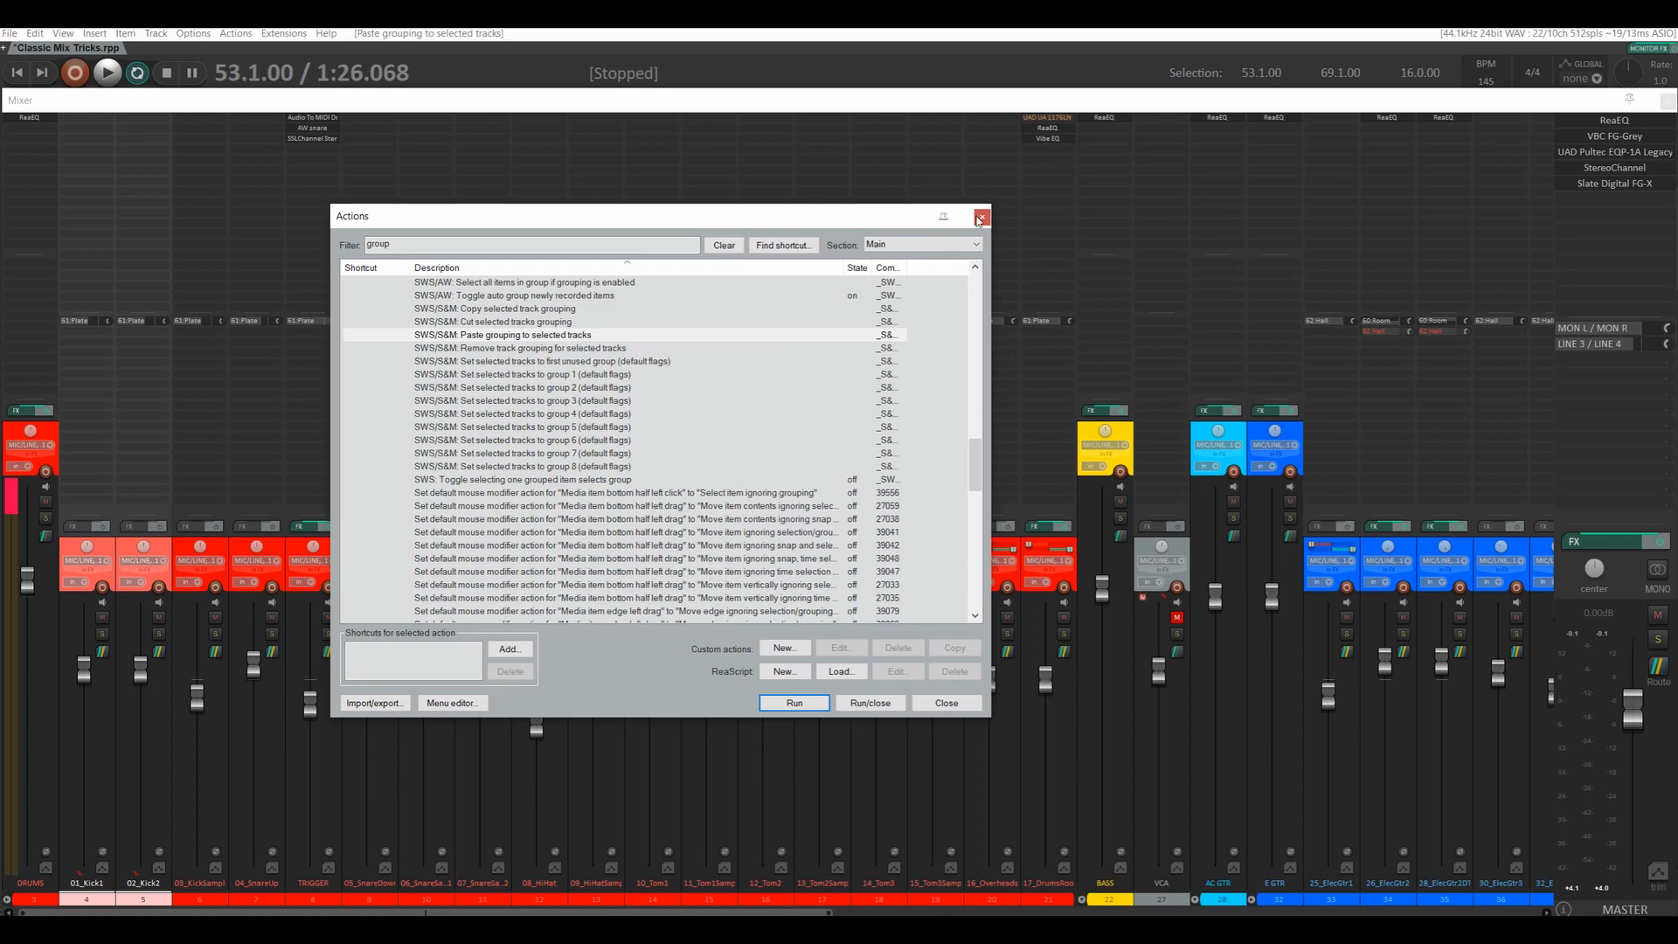
click(982, 218)
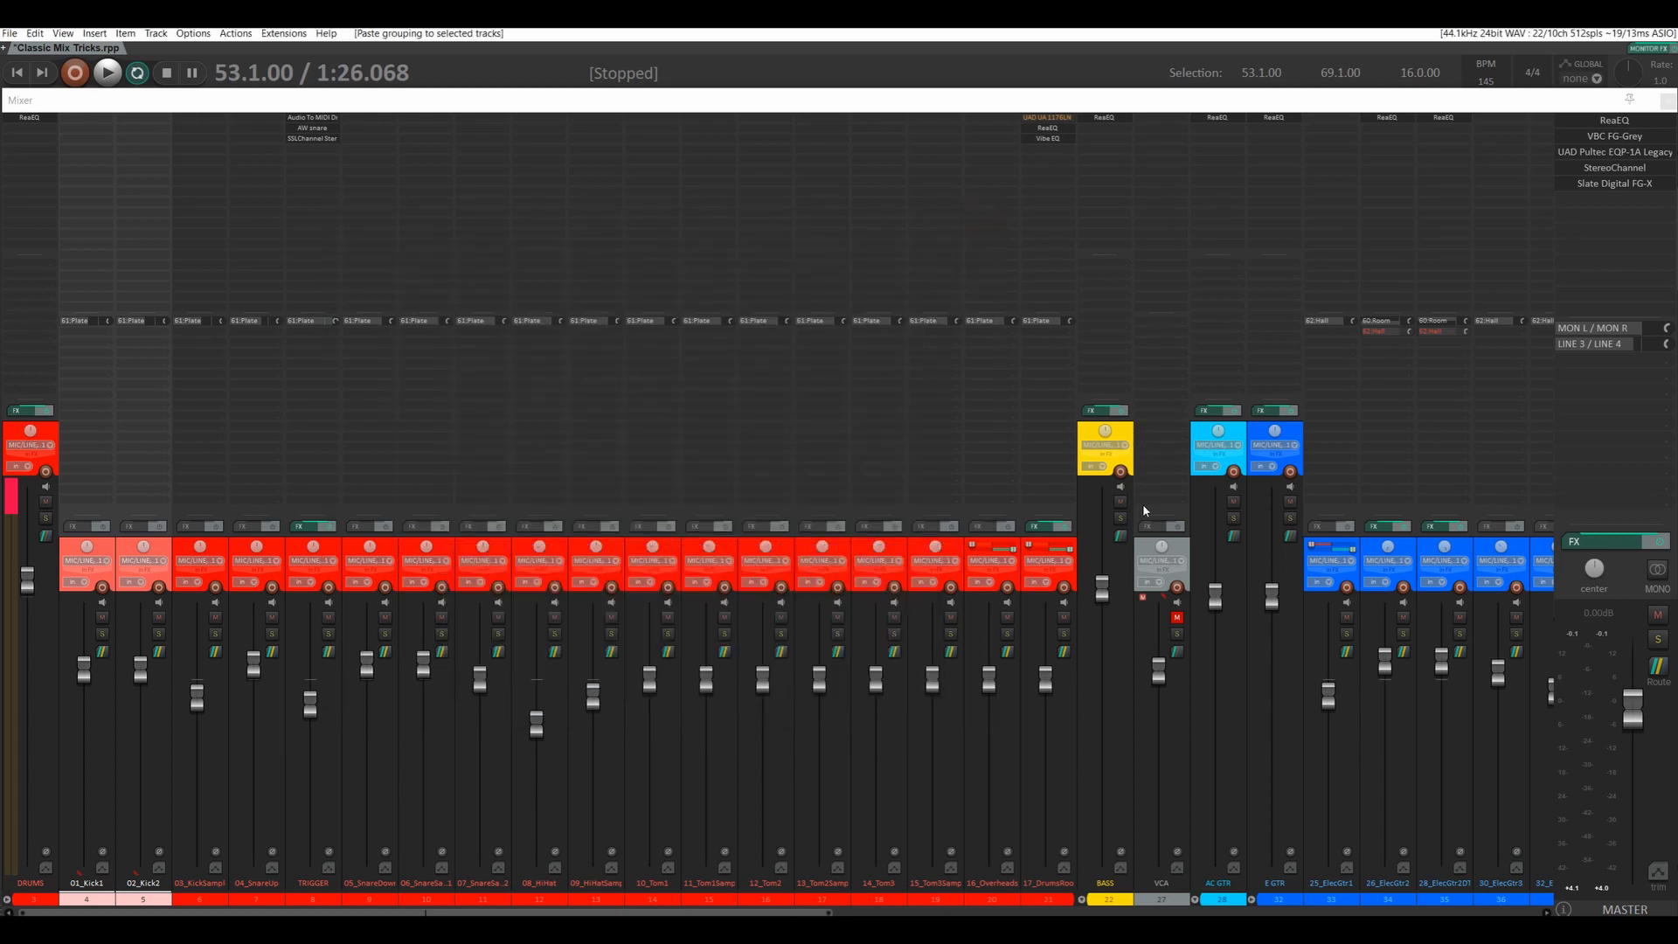
- Move the VCA track directly after 02_Kick2 and unmute it
drag(488, 538, 222, 626)
click(217, 620)
- Pull the 01_Kick1 and 02_Kick2 faders fully down together and bring them back up by ear during playback
click(168, 541)
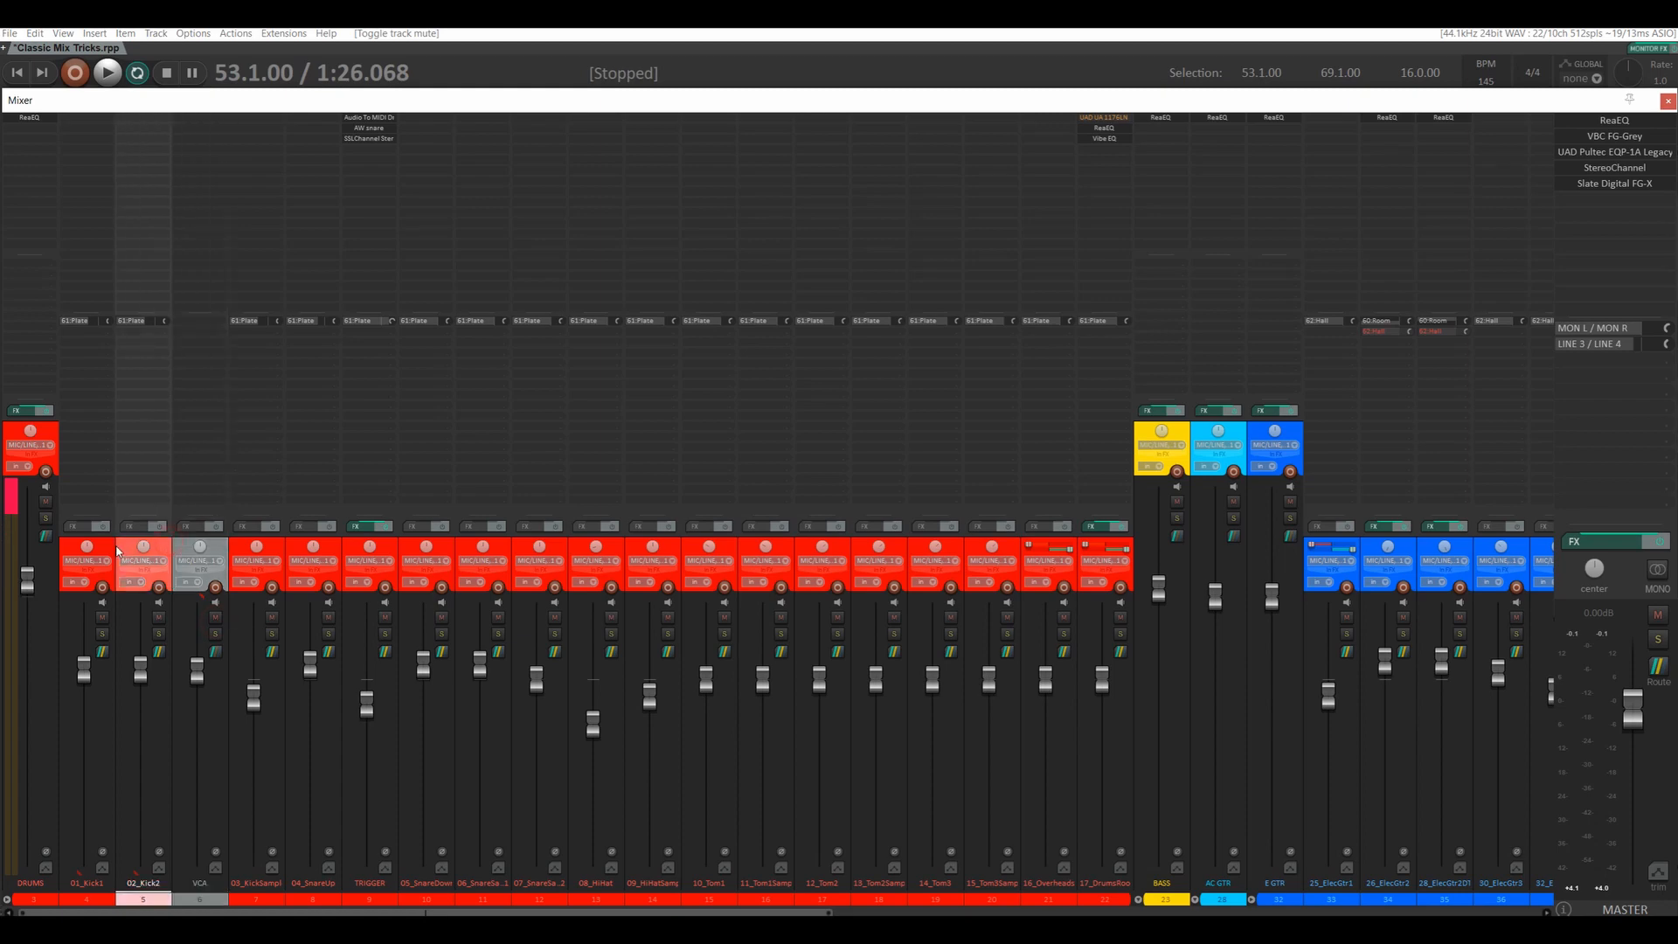
ctrl+click(111, 546)
drag(87, 674, 70, 858)
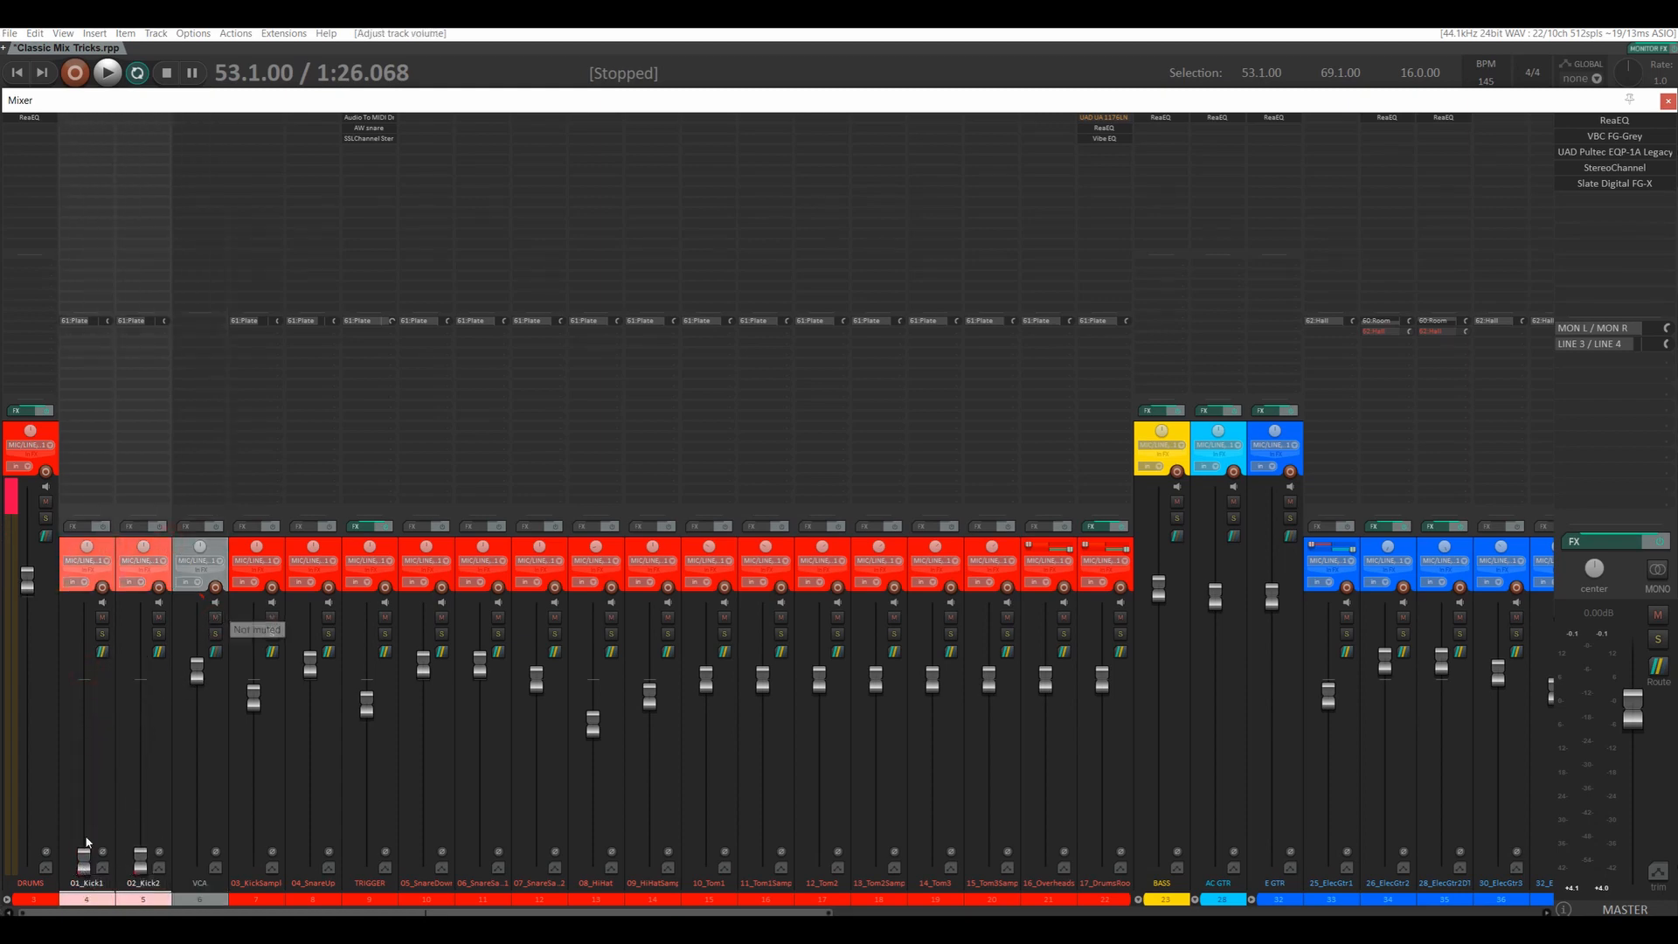
key(space)
drag(85, 869, 87, 679)
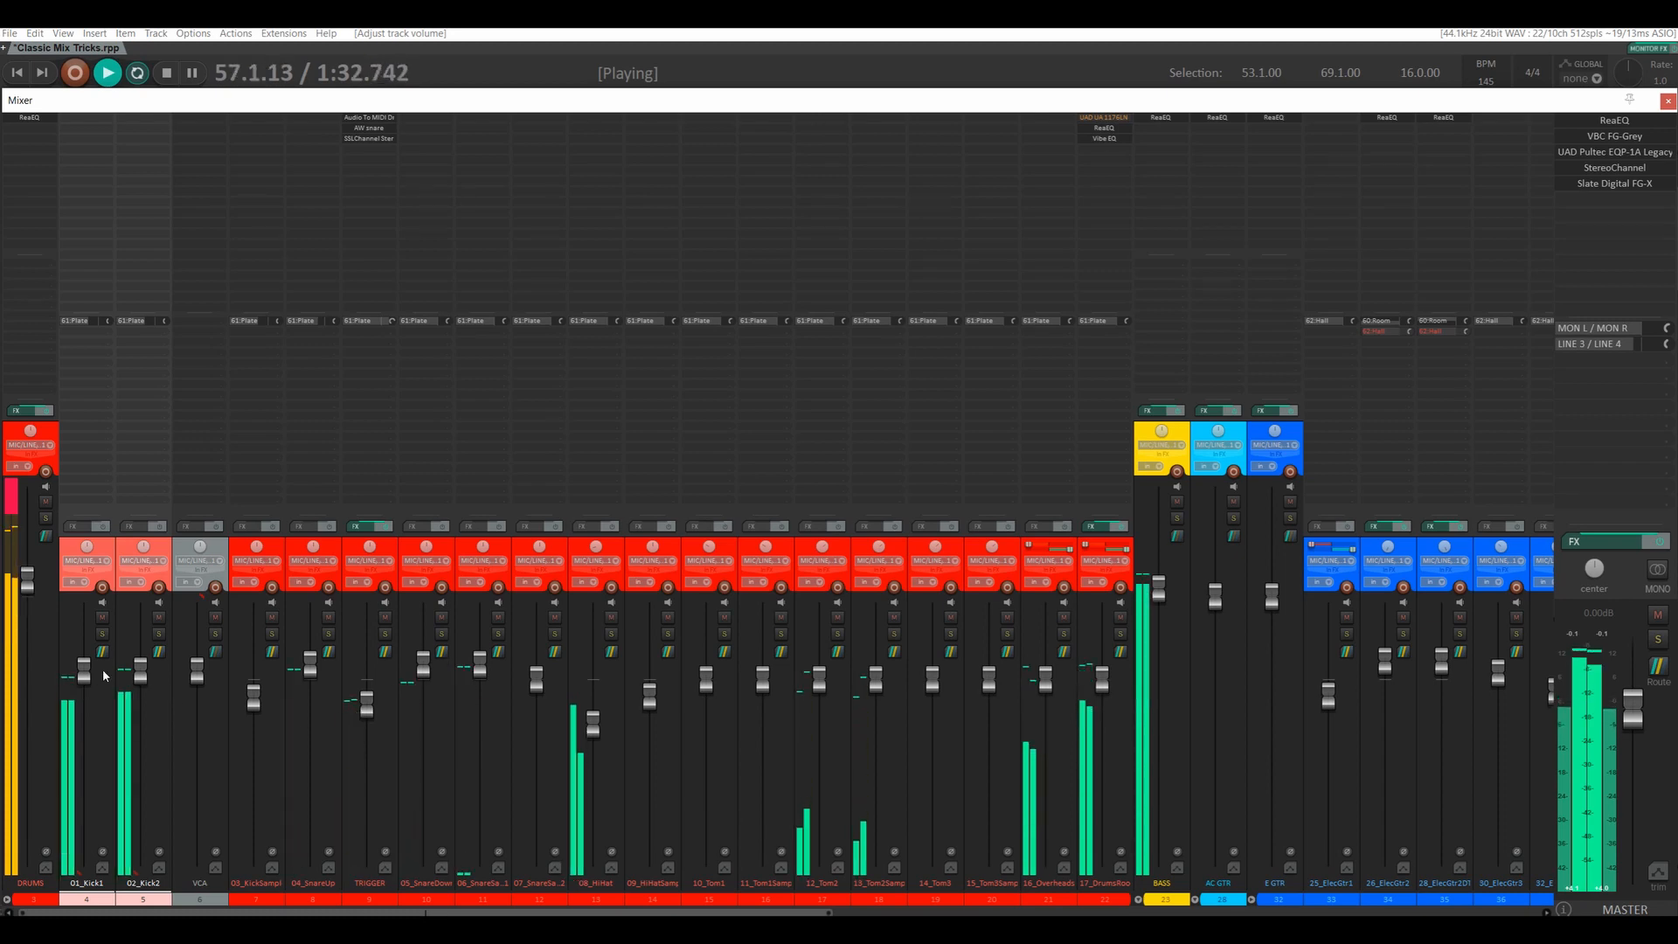
- Compare playback with the VCA track muted and unmuted, nudging both kick faders up slightly and leaving the VCA muted
click(216, 618)
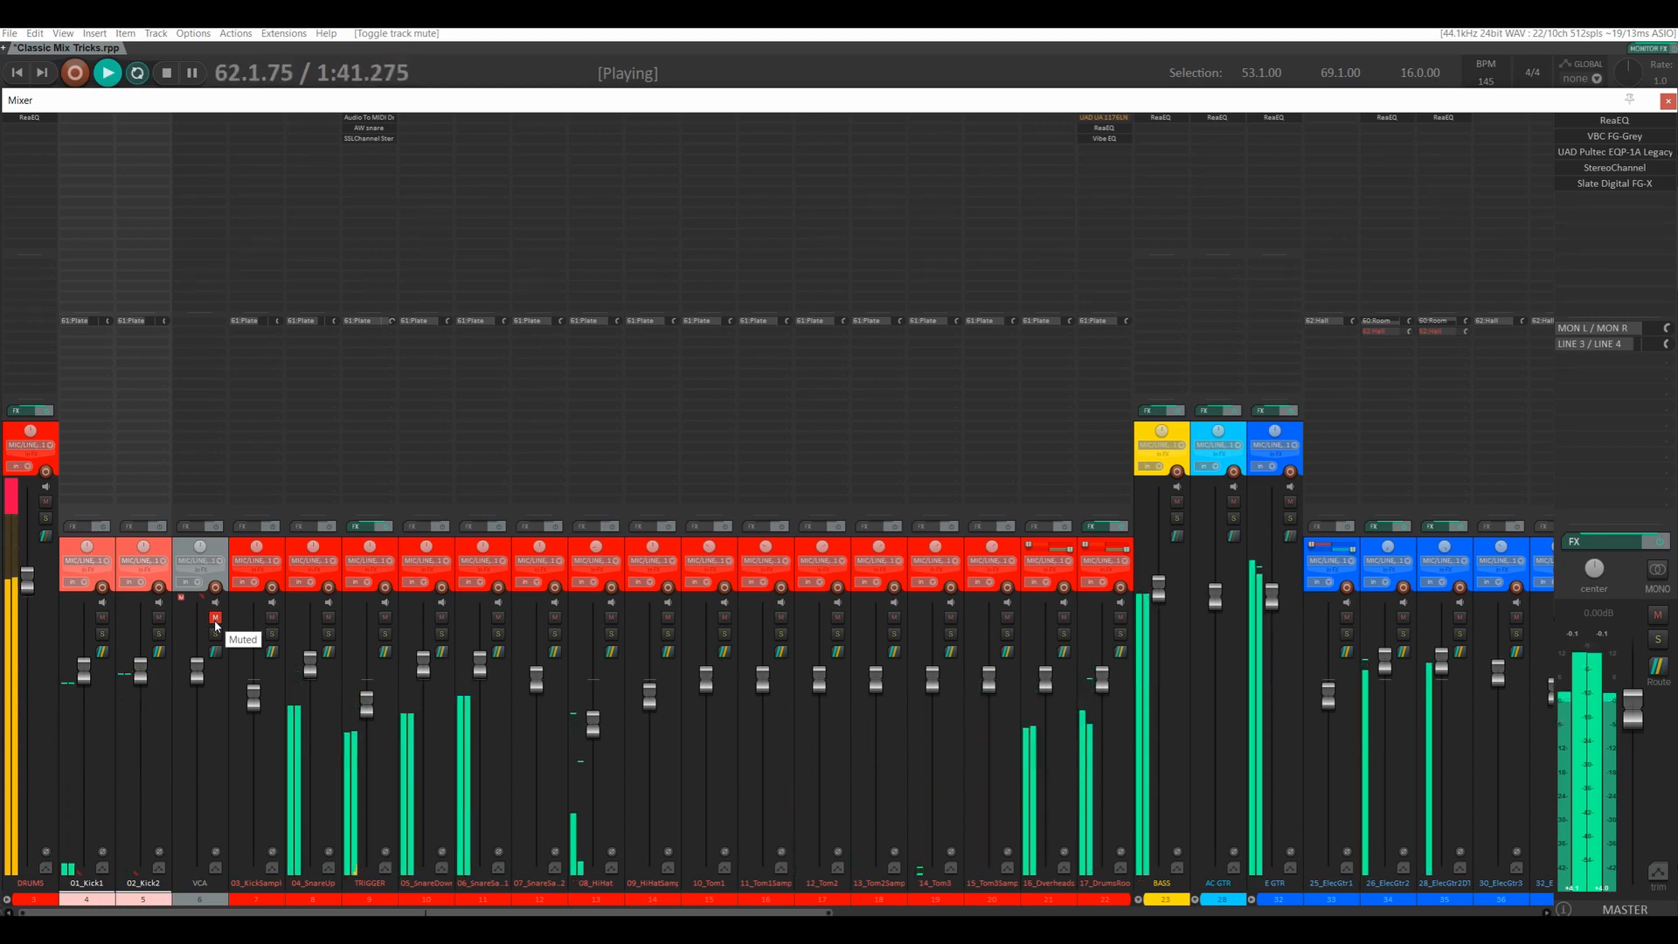
click(216, 621)
drag(140, 666, 140, 663)
click(211, 617)
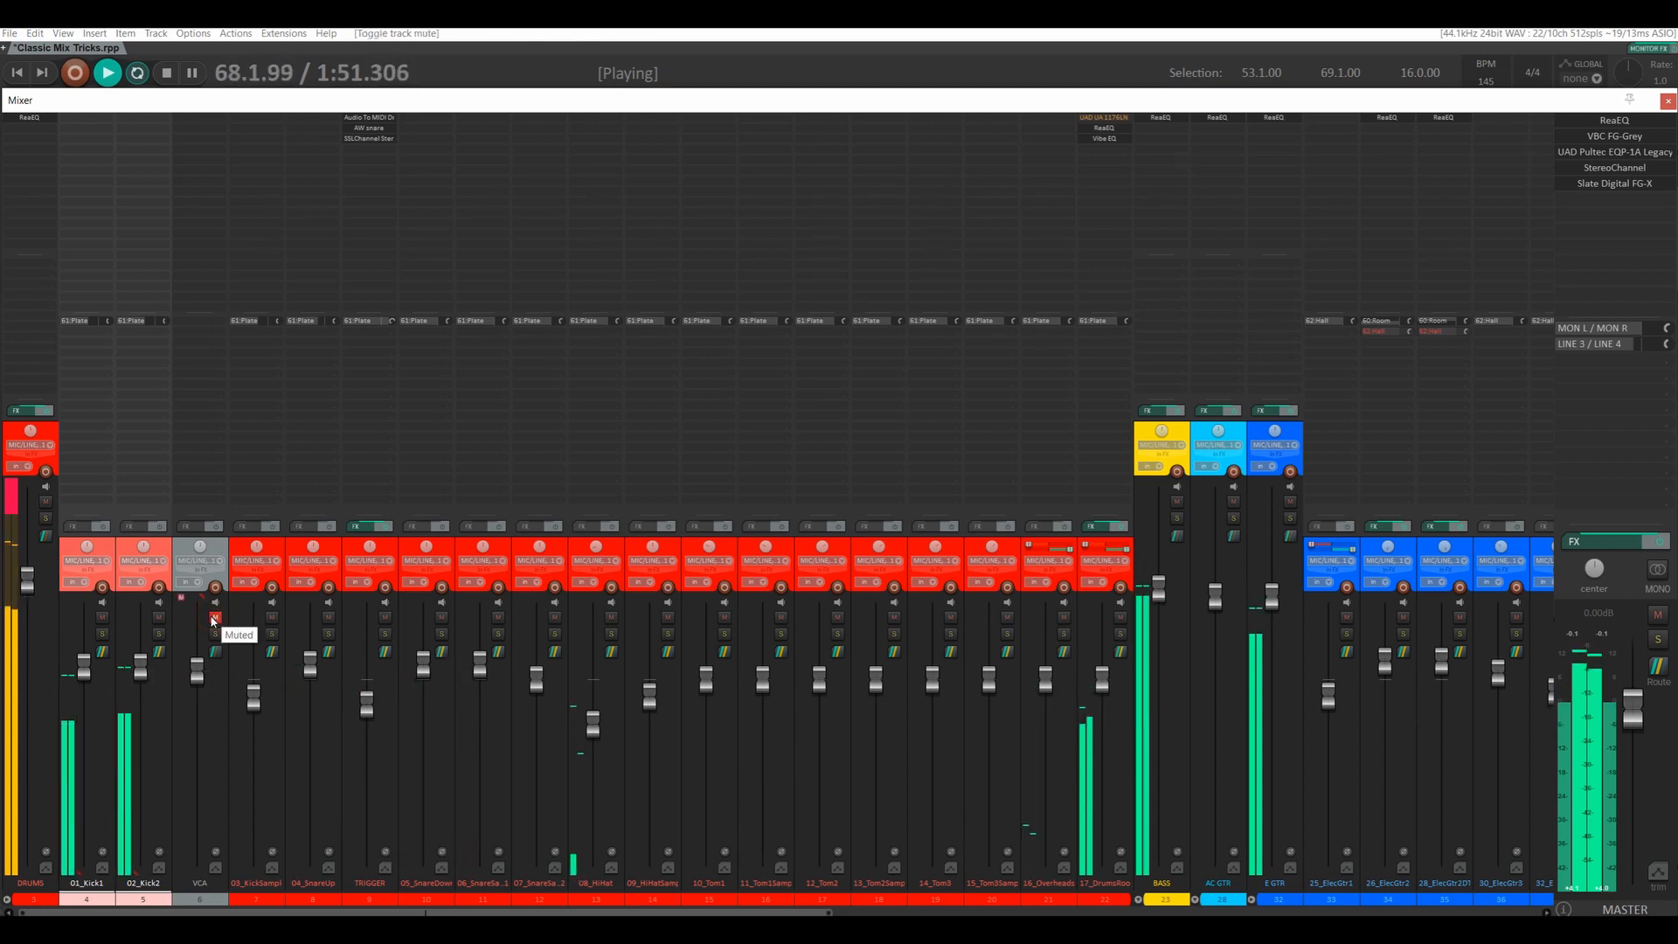
key(space)
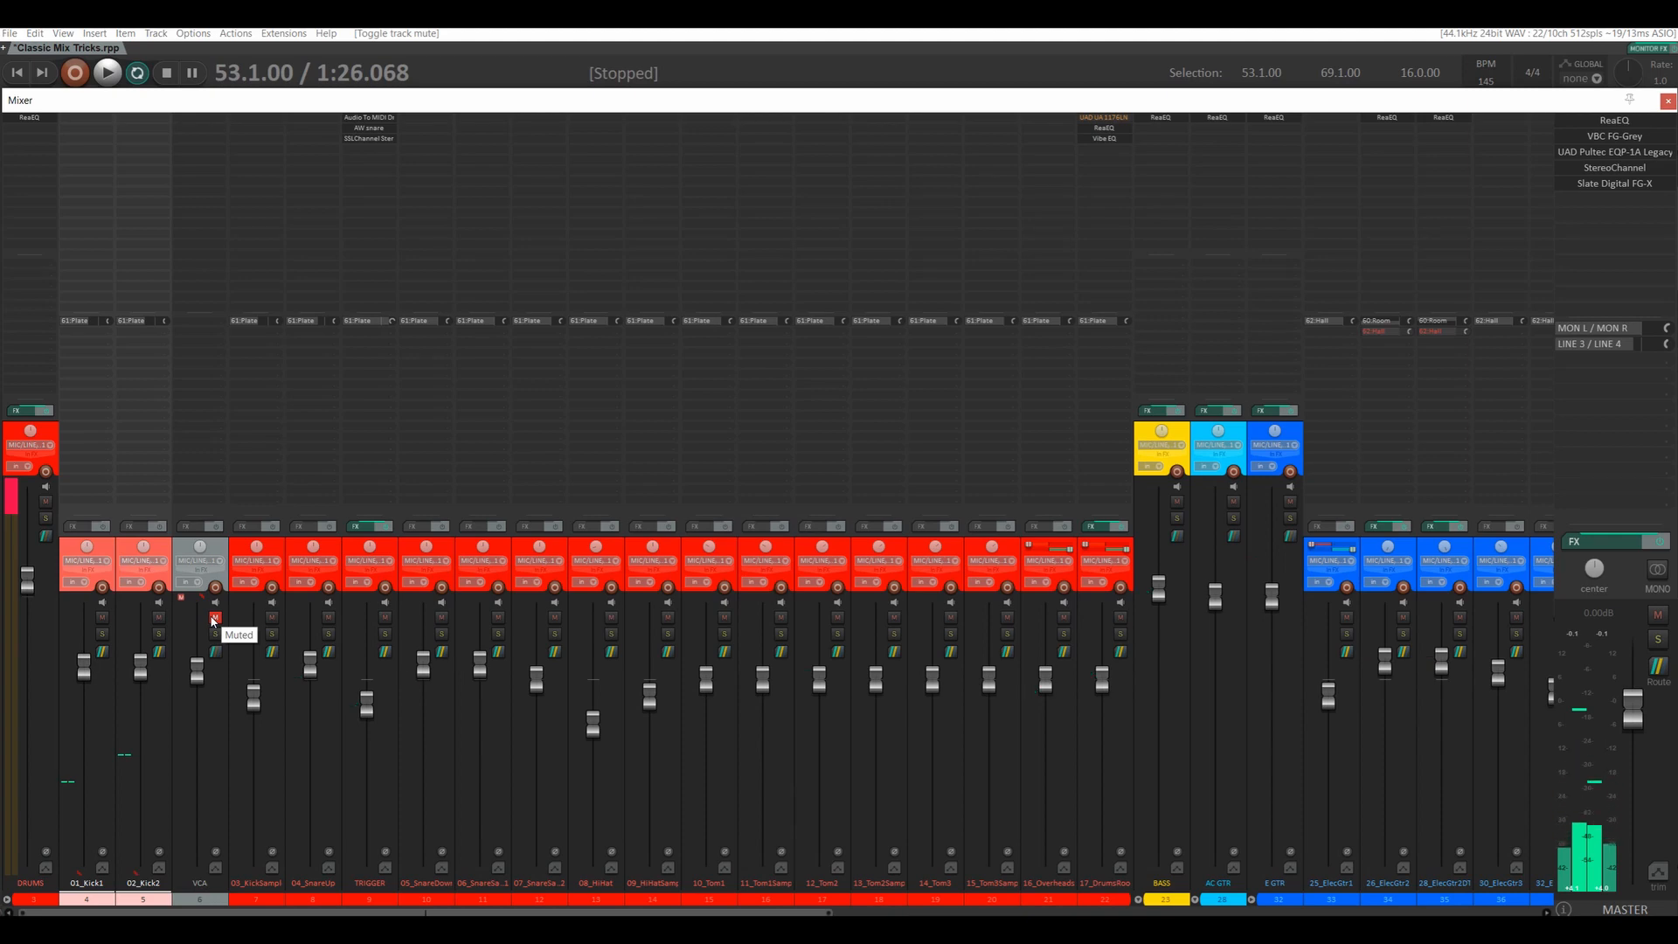
- Reset the DRUMS clip indicator and inspect the routing settings of the VCA track
click(14, 498)
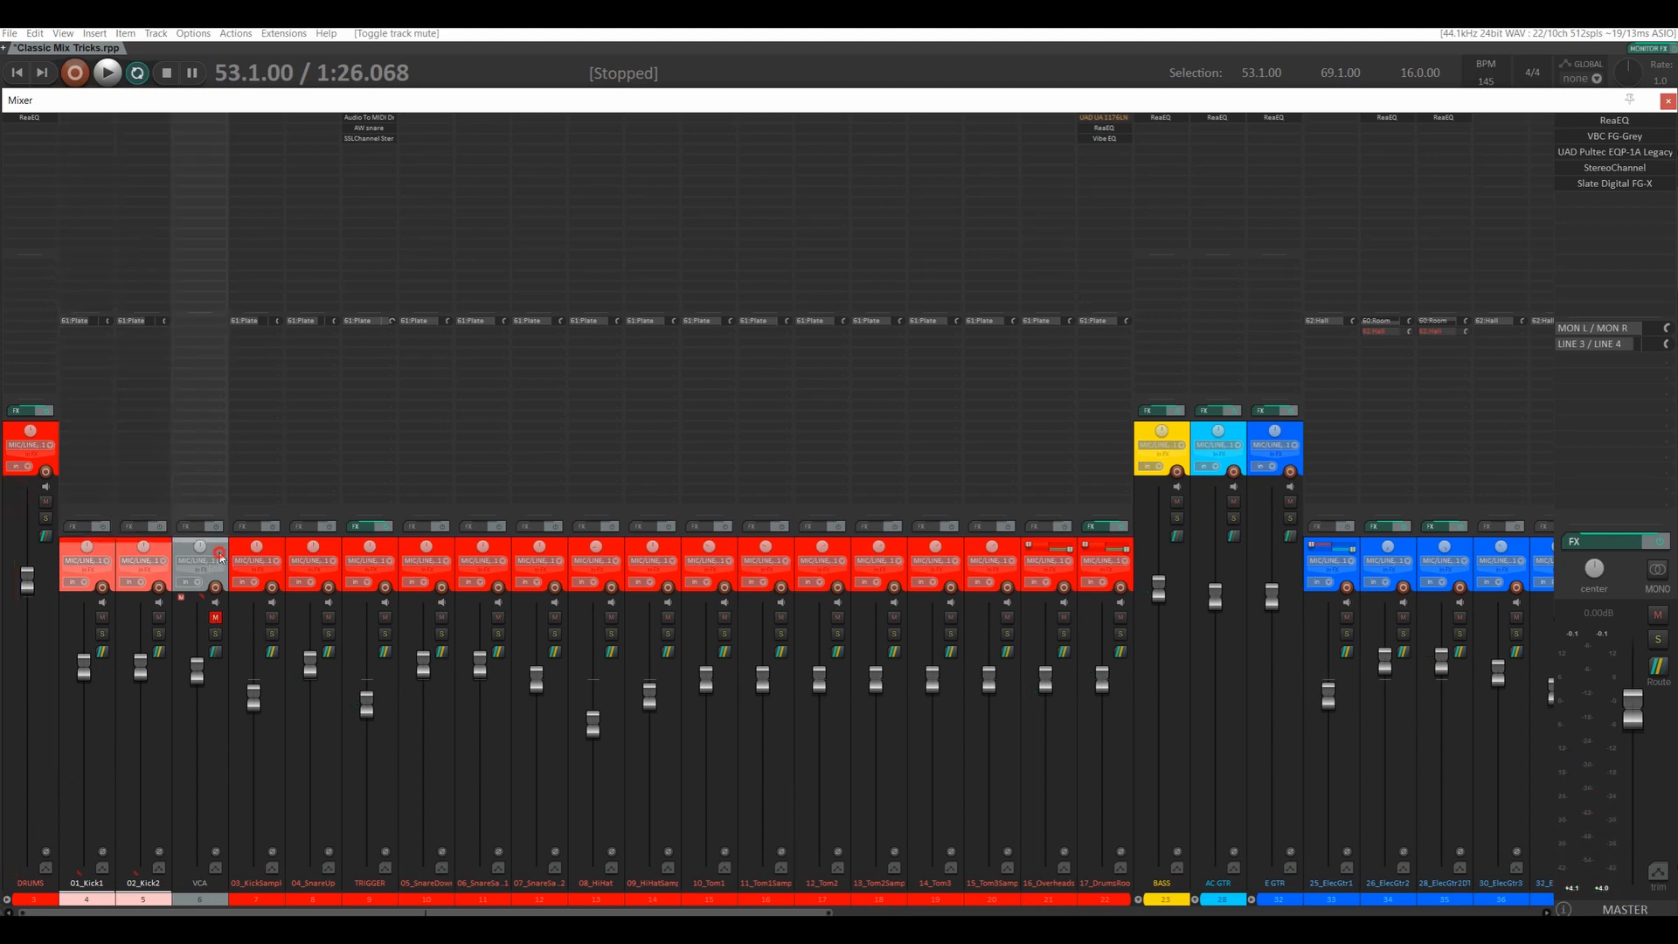
click(220, 558)
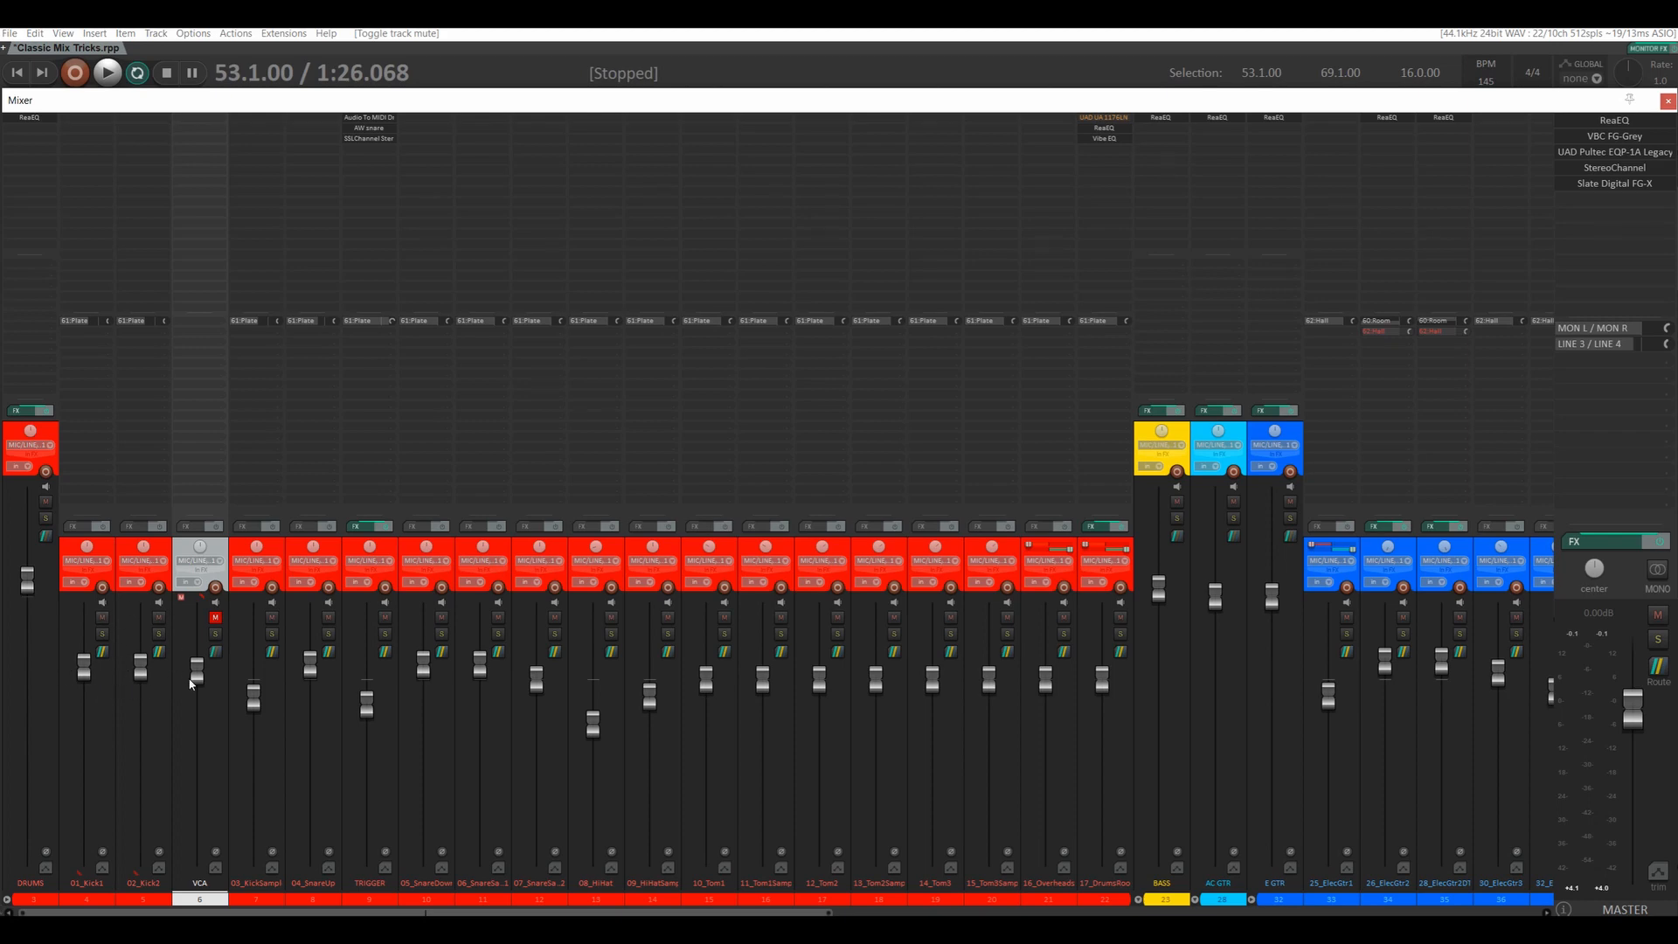
mouse_move(194, 683)
right_click(194, 678)
drag(281, 681, 531, 609)
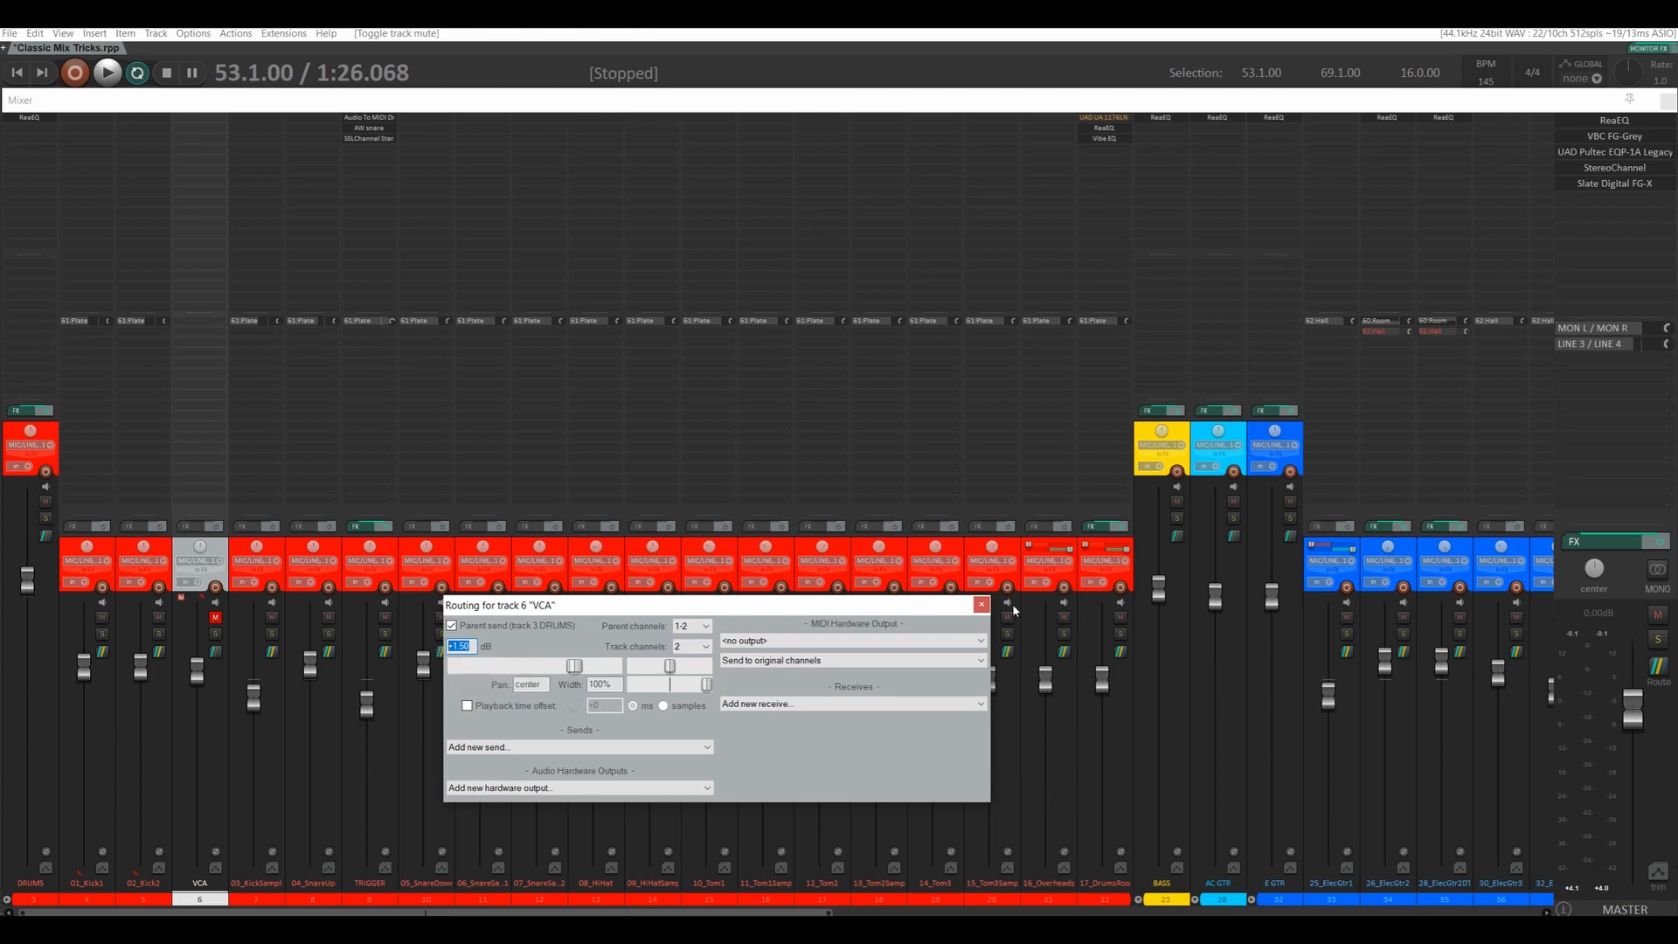
click(981, 605)
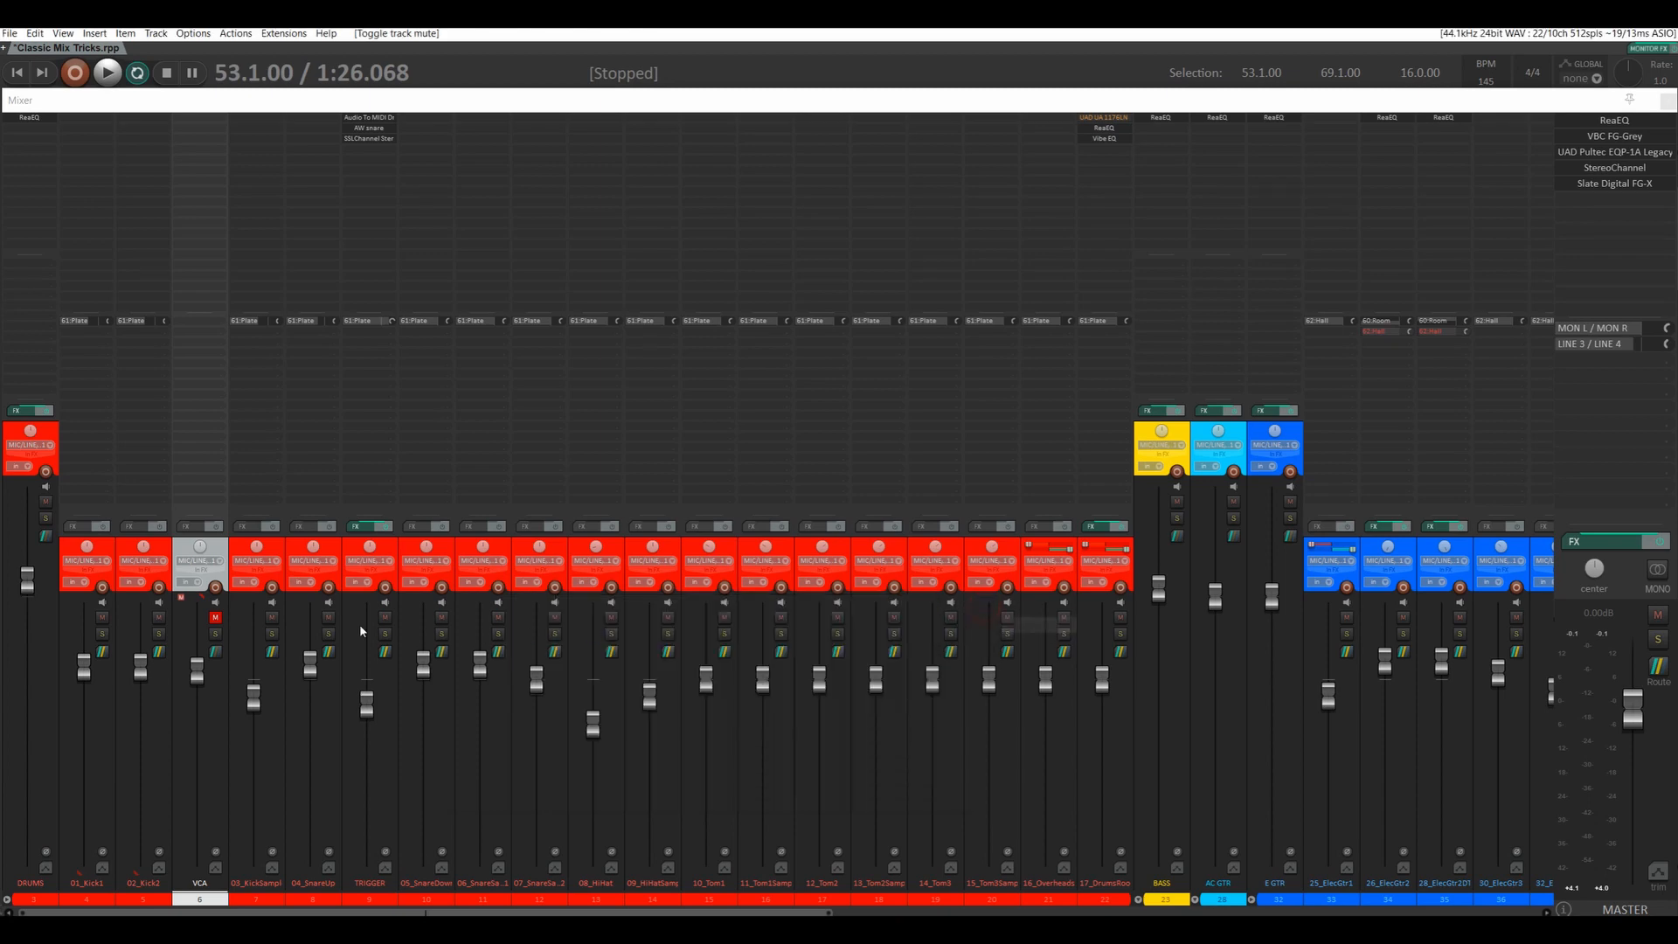
- Unmute the VCA track and remove it from the project
click(215, 619)
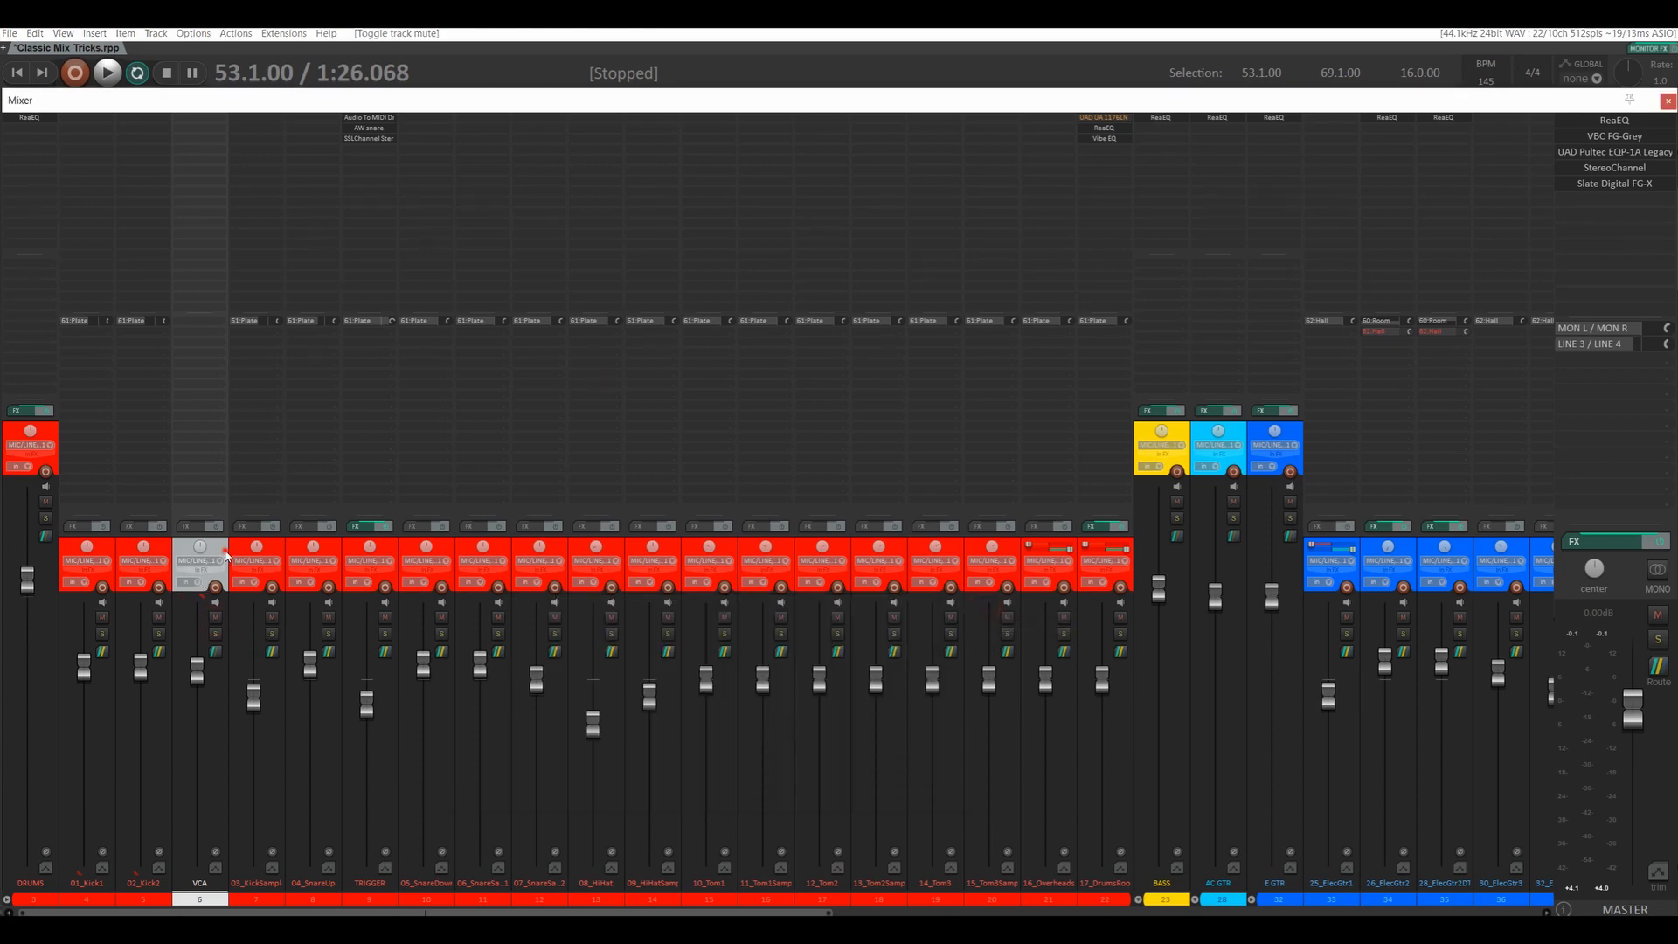
right_click(218, 554)
click(262, 368)
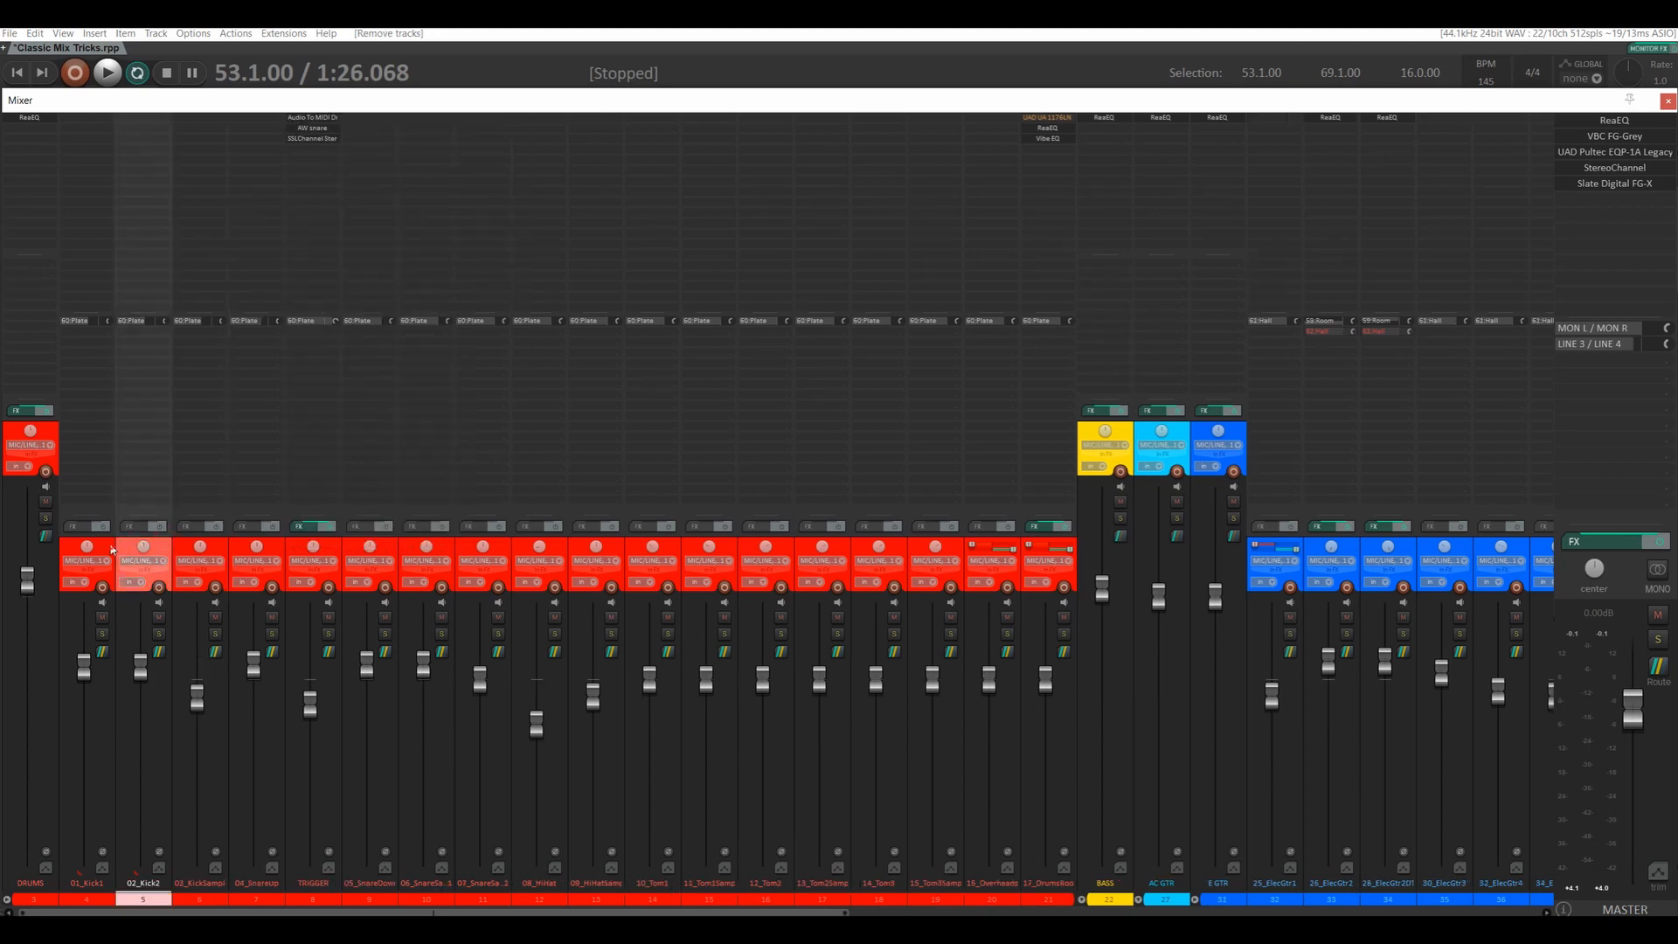
- Remove the VCA Follow assignment from 01_Kick1 and 02_Kick2 in Group 1
ctrl+click(113, 549)
key(ctrl+g)
click(1123, 569)
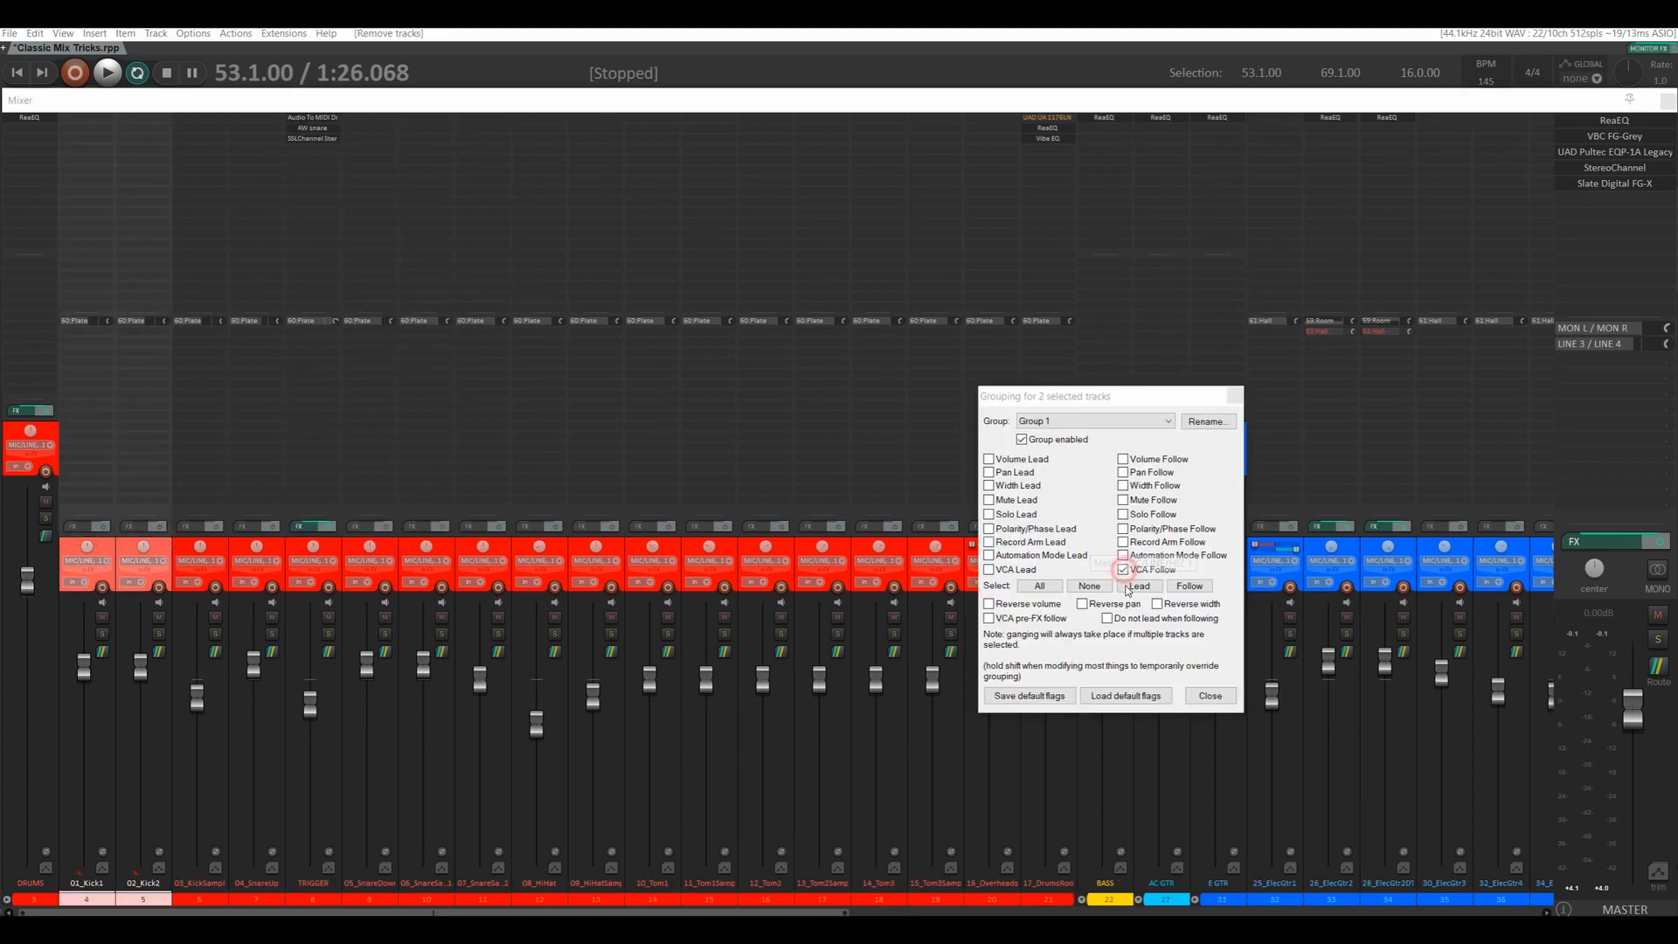
- Close the track grouping settings and set Solo in front dimming to -1.5 dB in the Mute/Solo preferences
click(1234, 395)
mouse_move(769, 693)
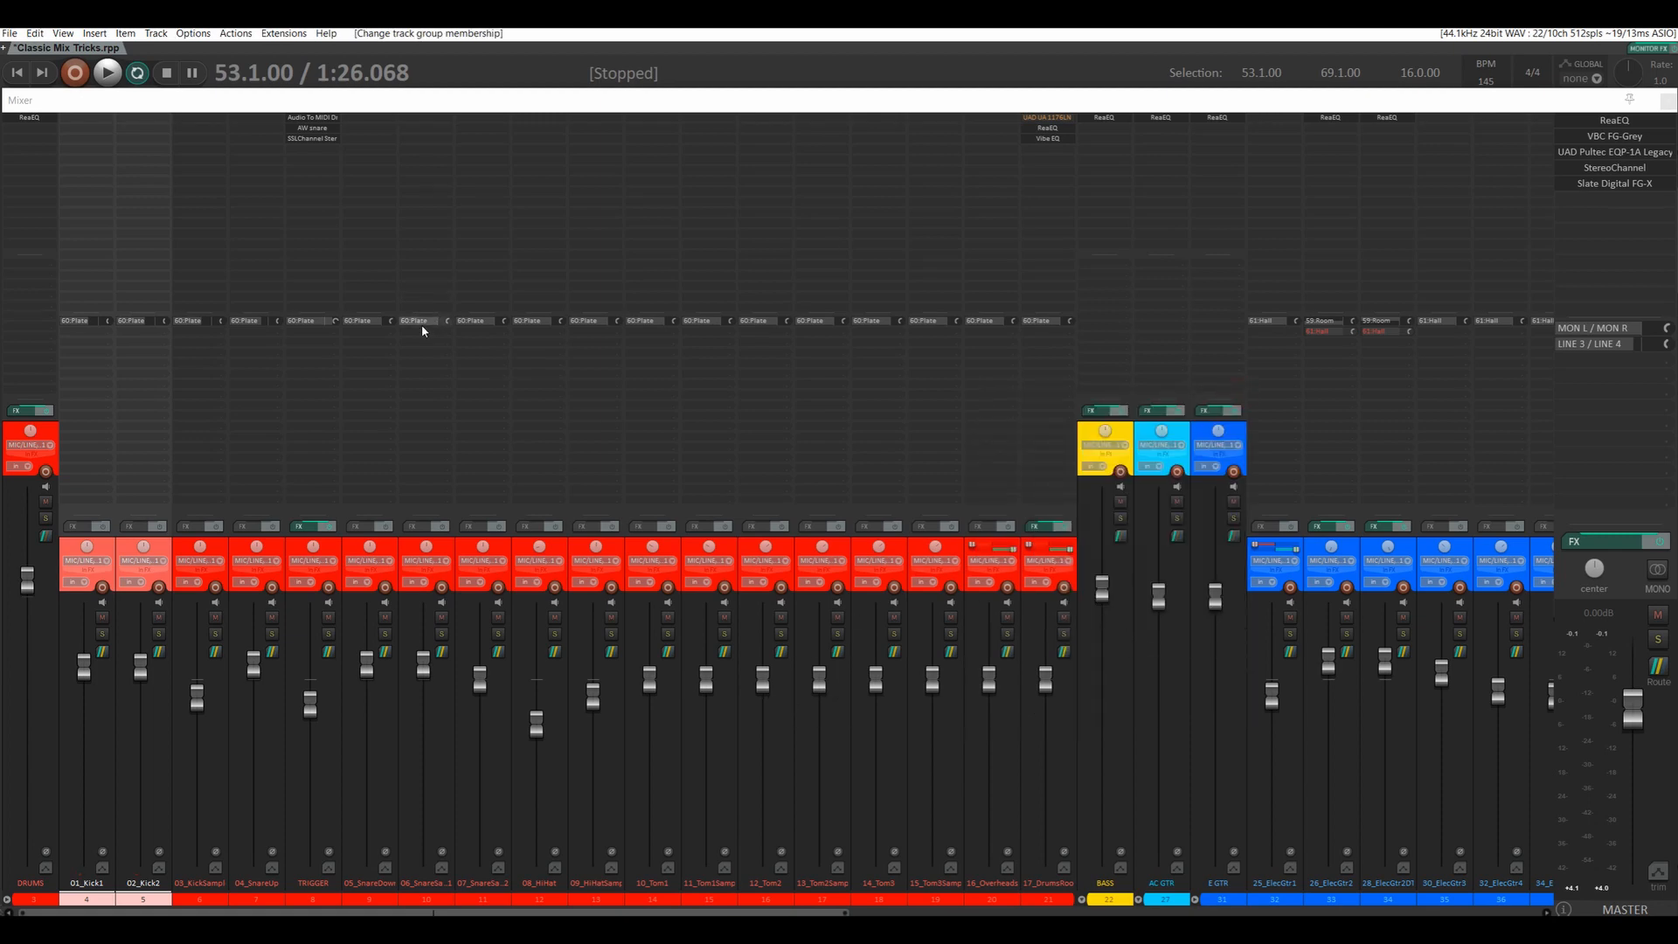
mouse_move(422, 328)
key(ctrl+p)
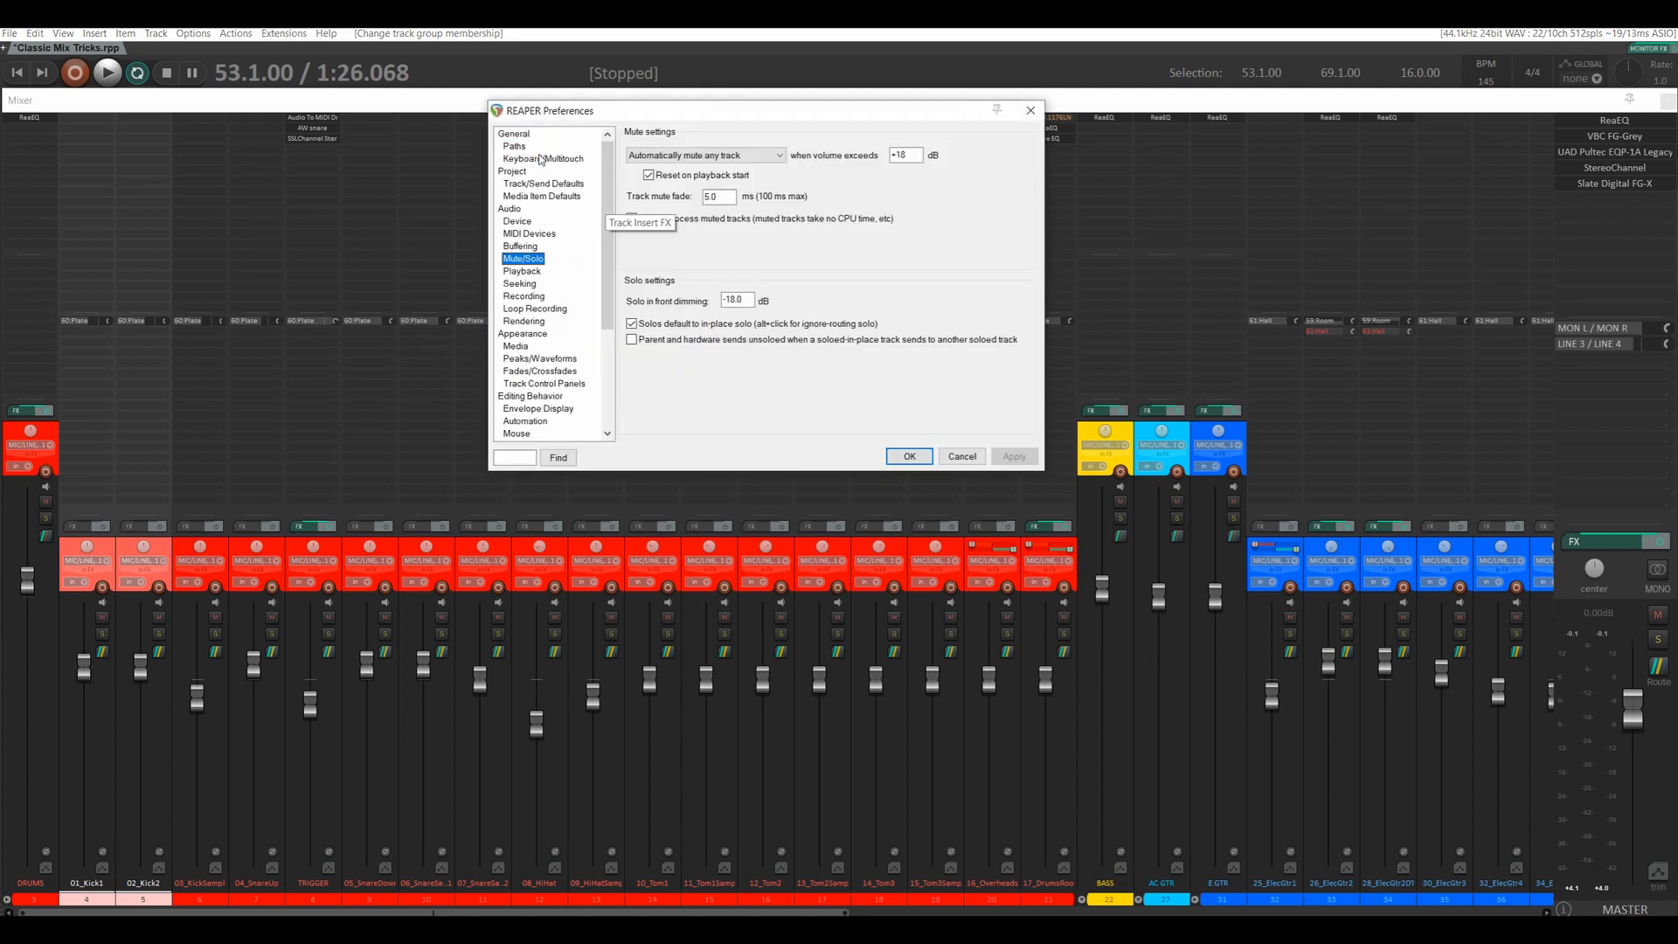
click(510, 208)
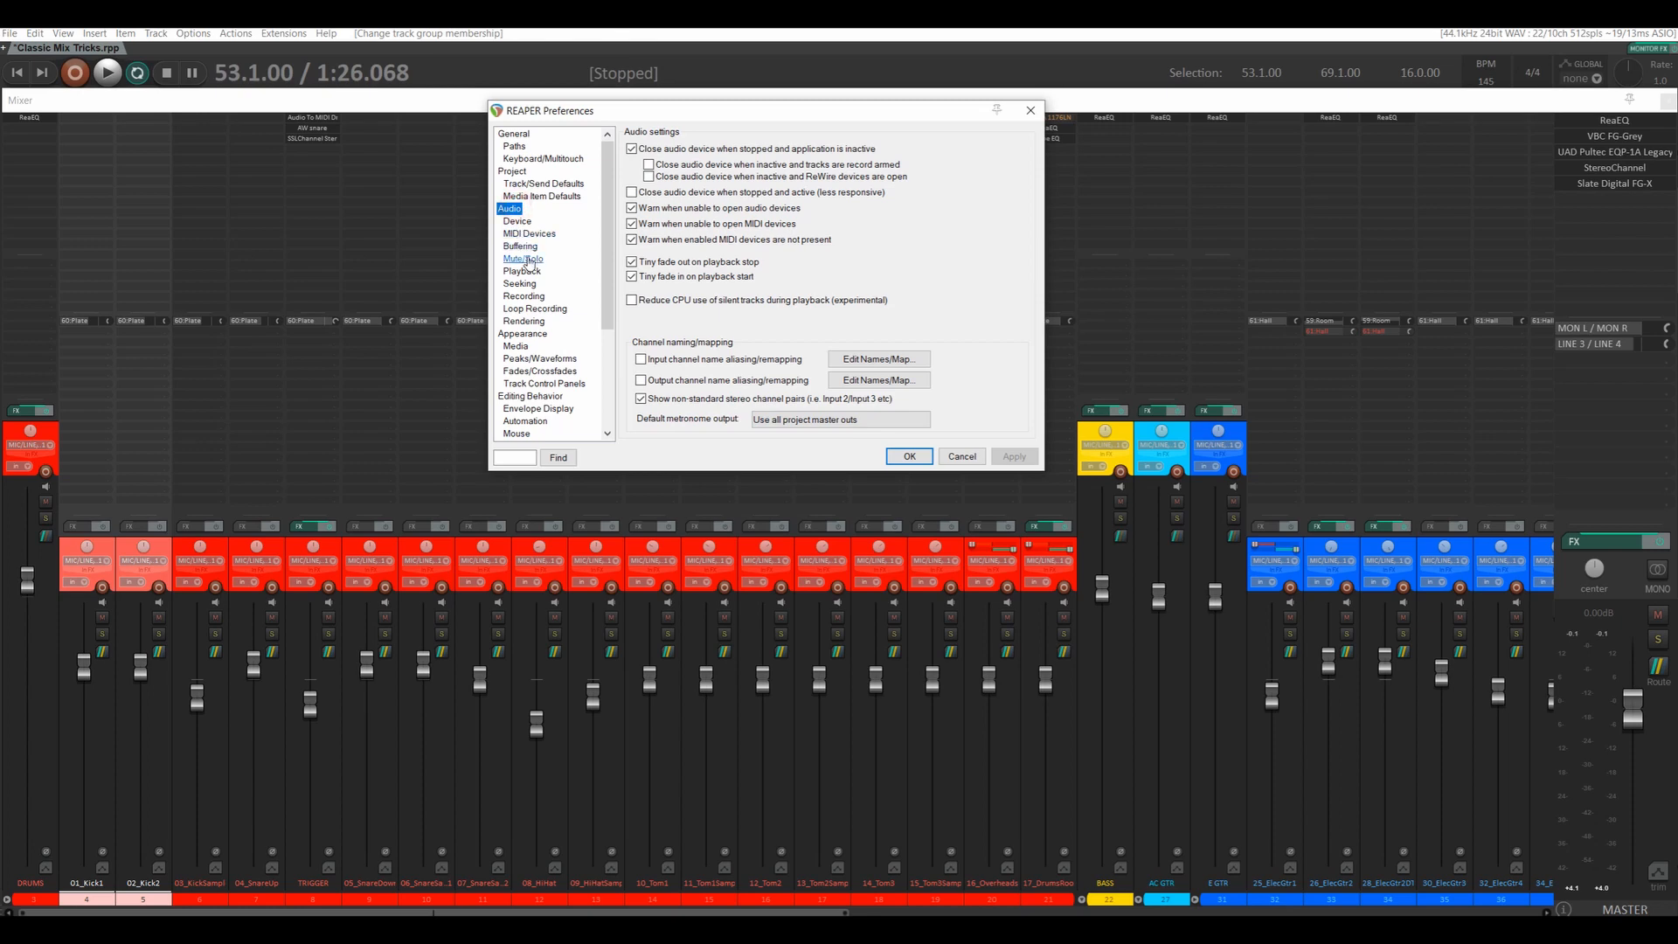
click(522, 258)
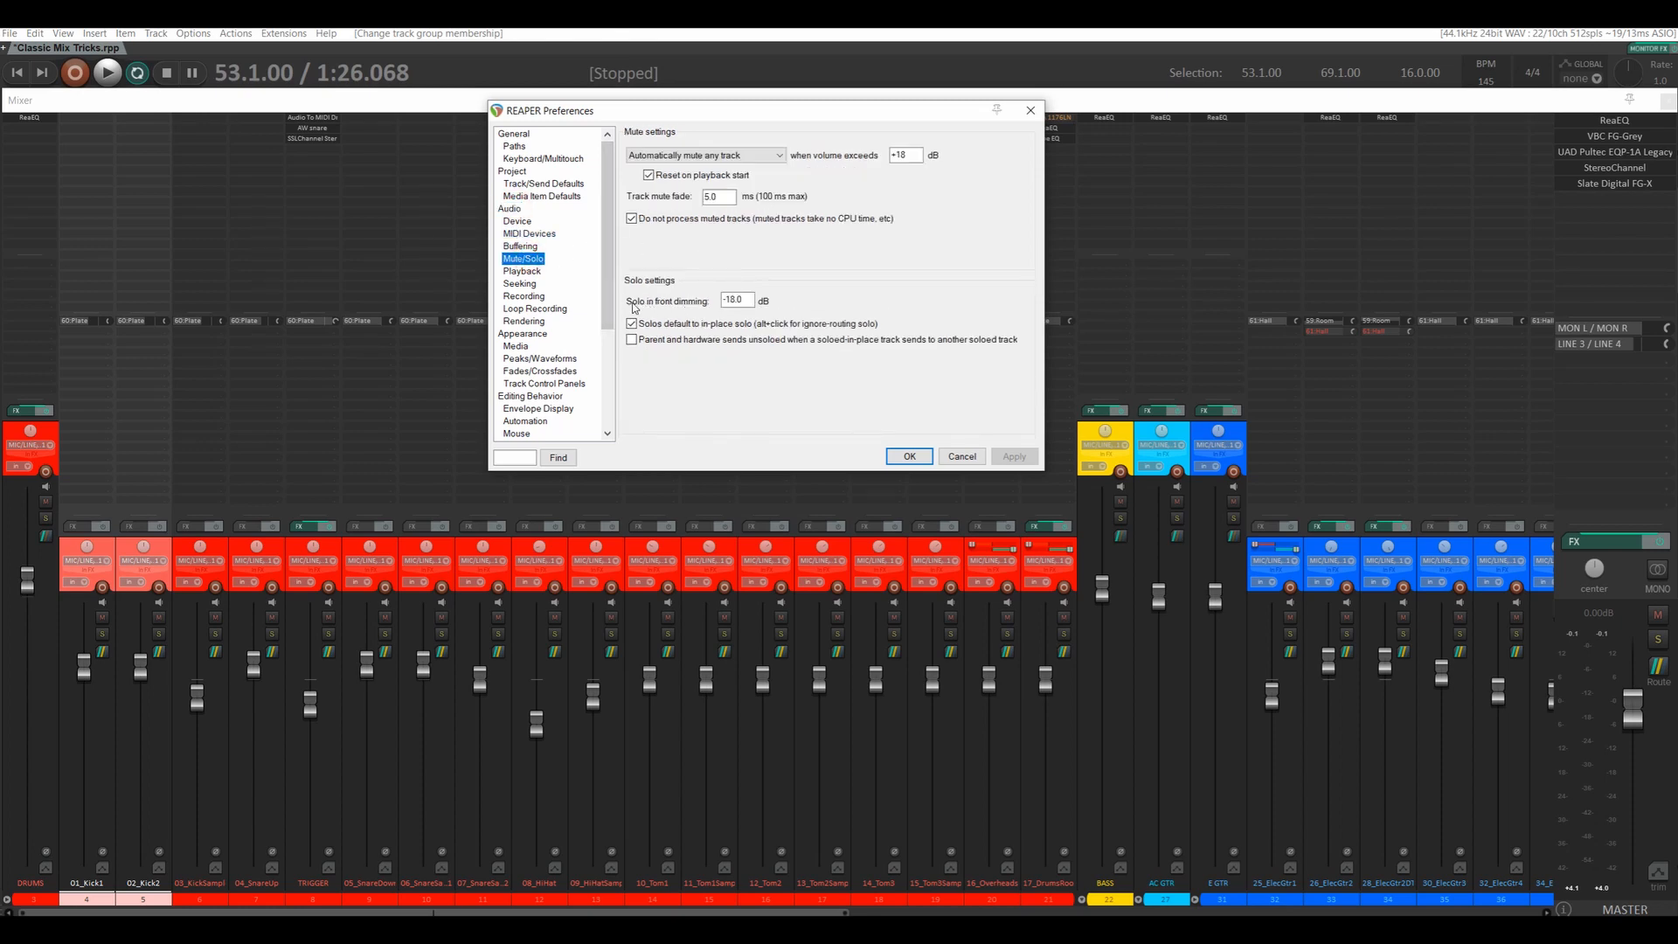
double_click(730, 300)
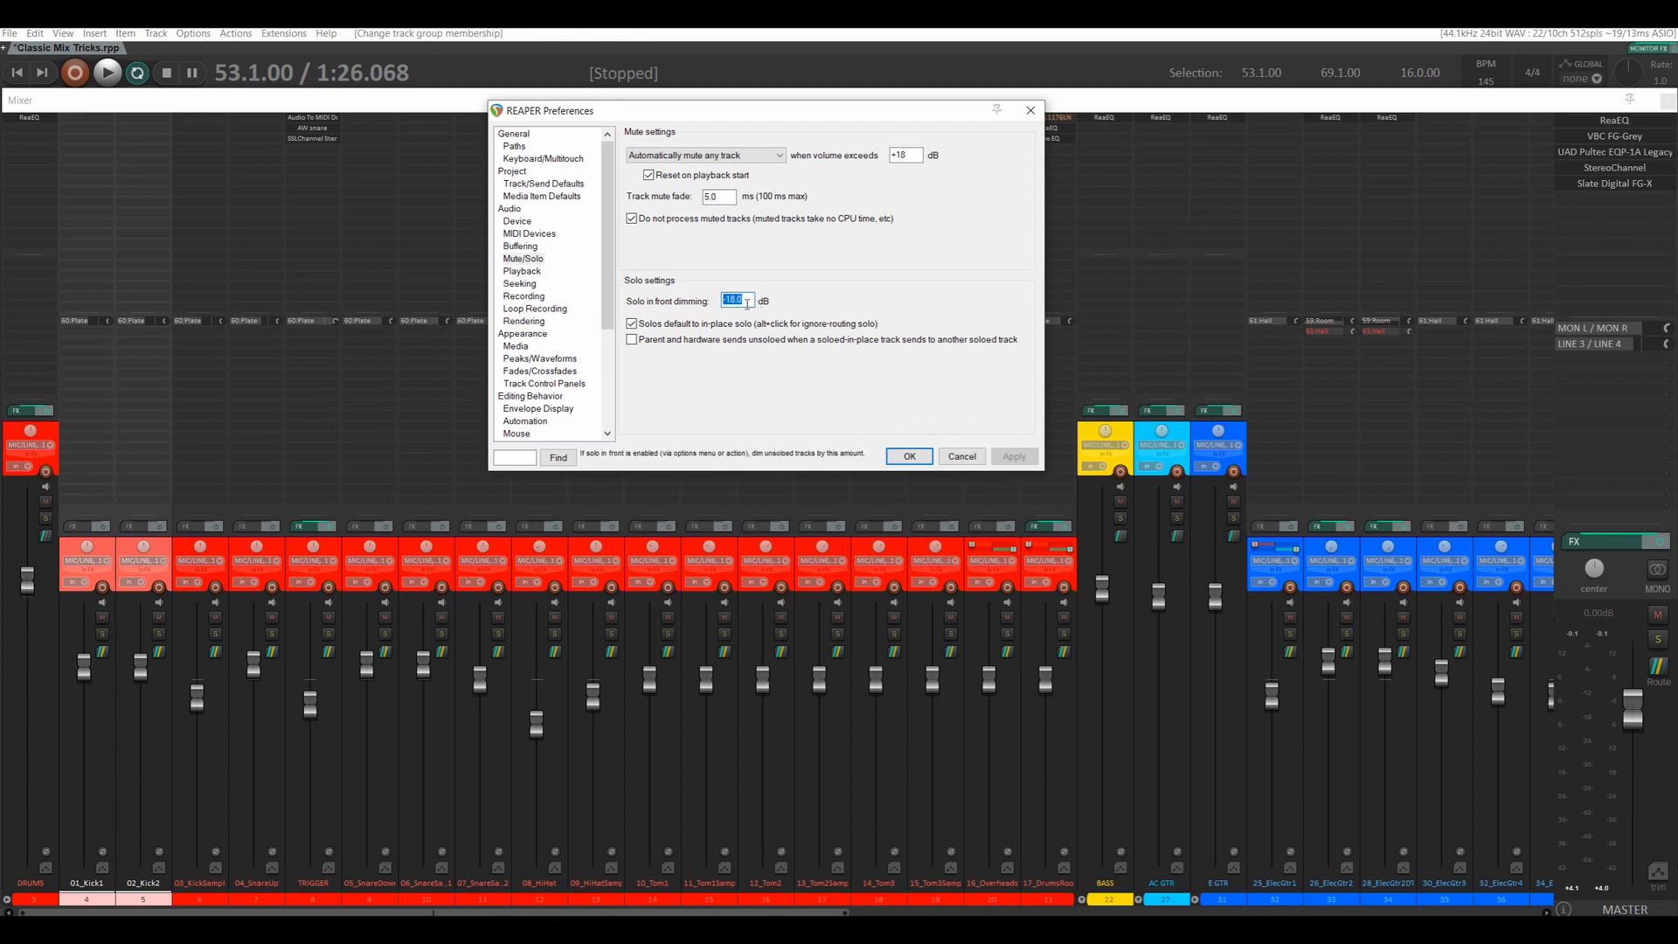
text(-1)
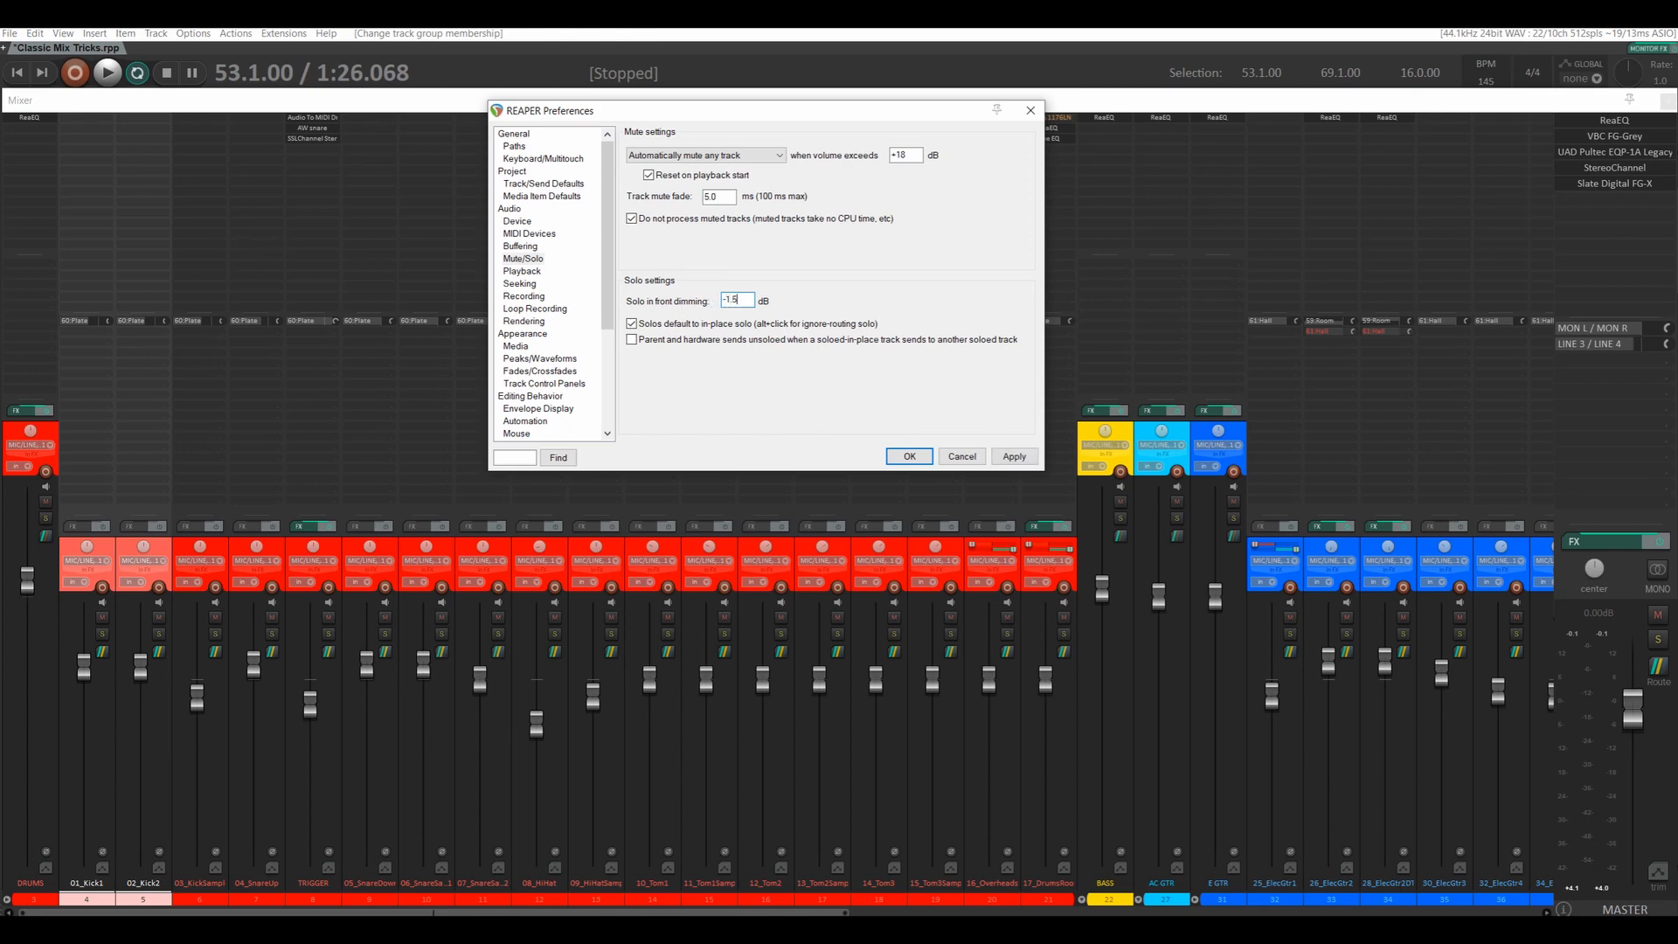
click(910, 456)
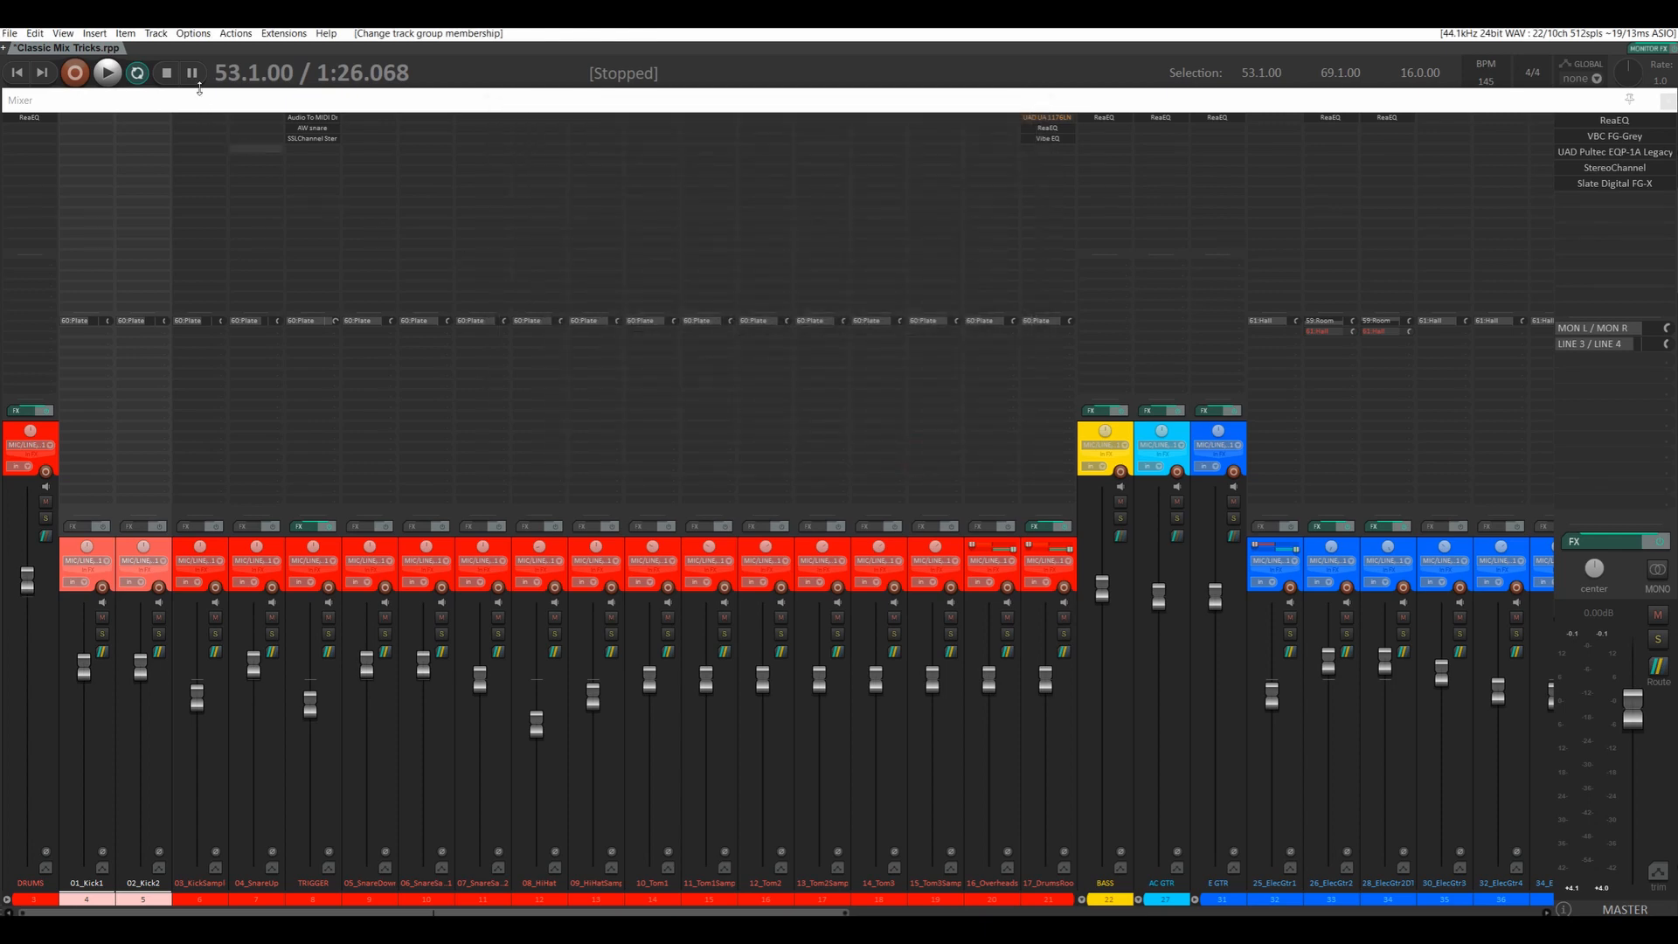
- Enable Solo in front, solo the BASS track and start playback
click(194, 35)
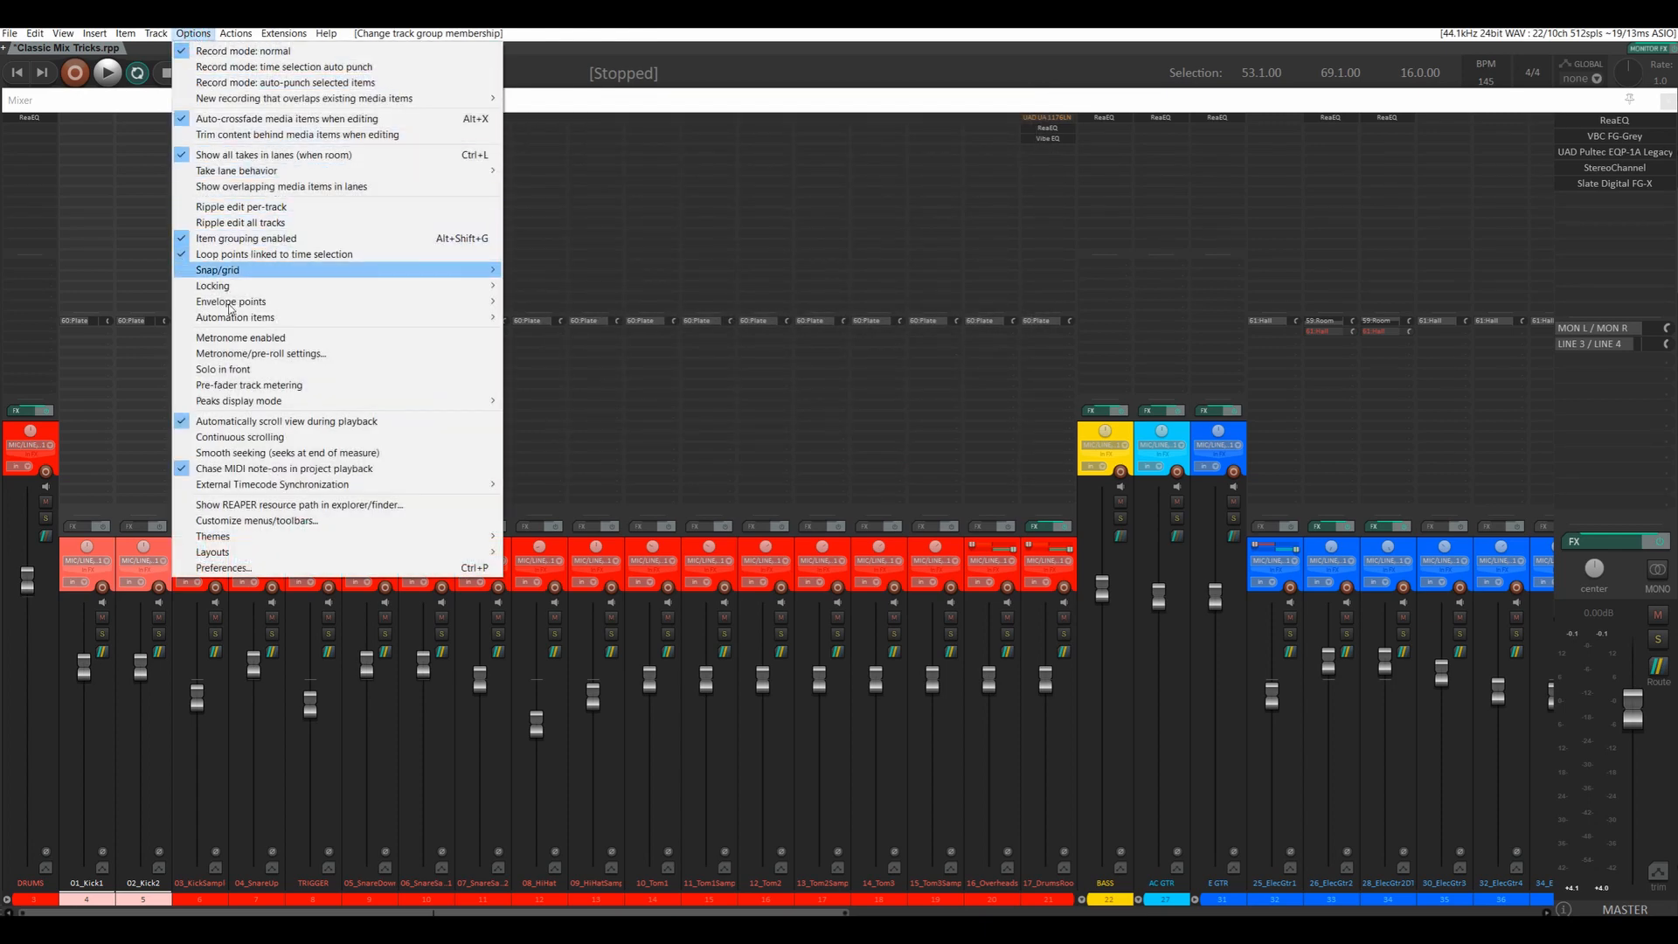
click(236, 370)
click(1120, 518)
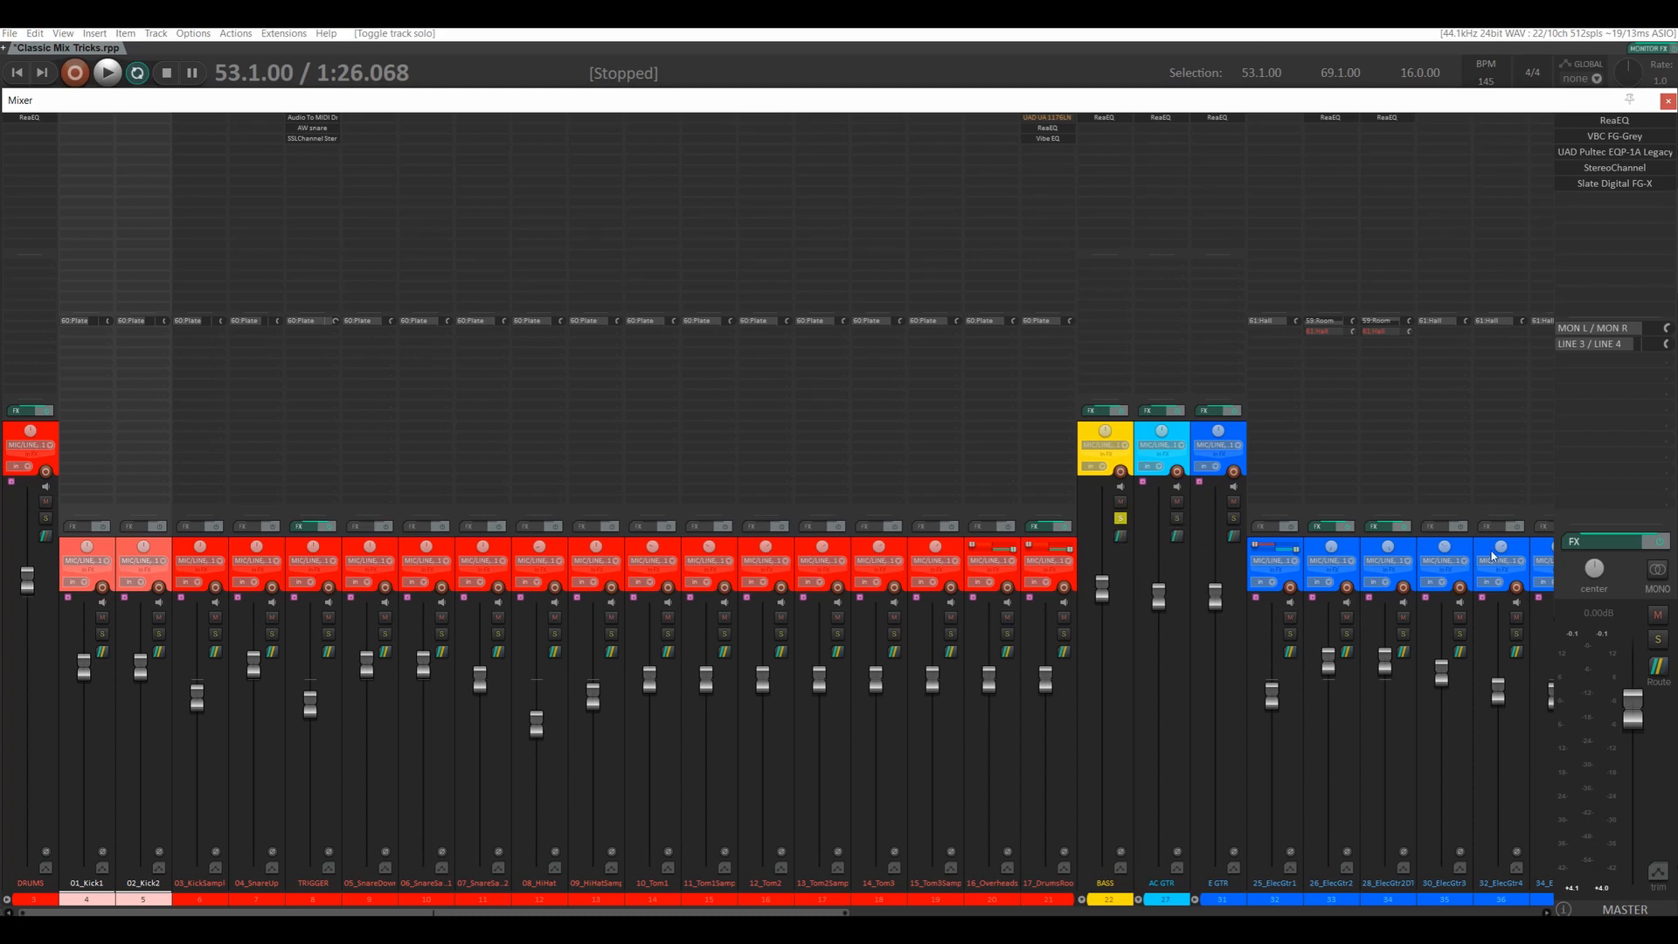
key(space)
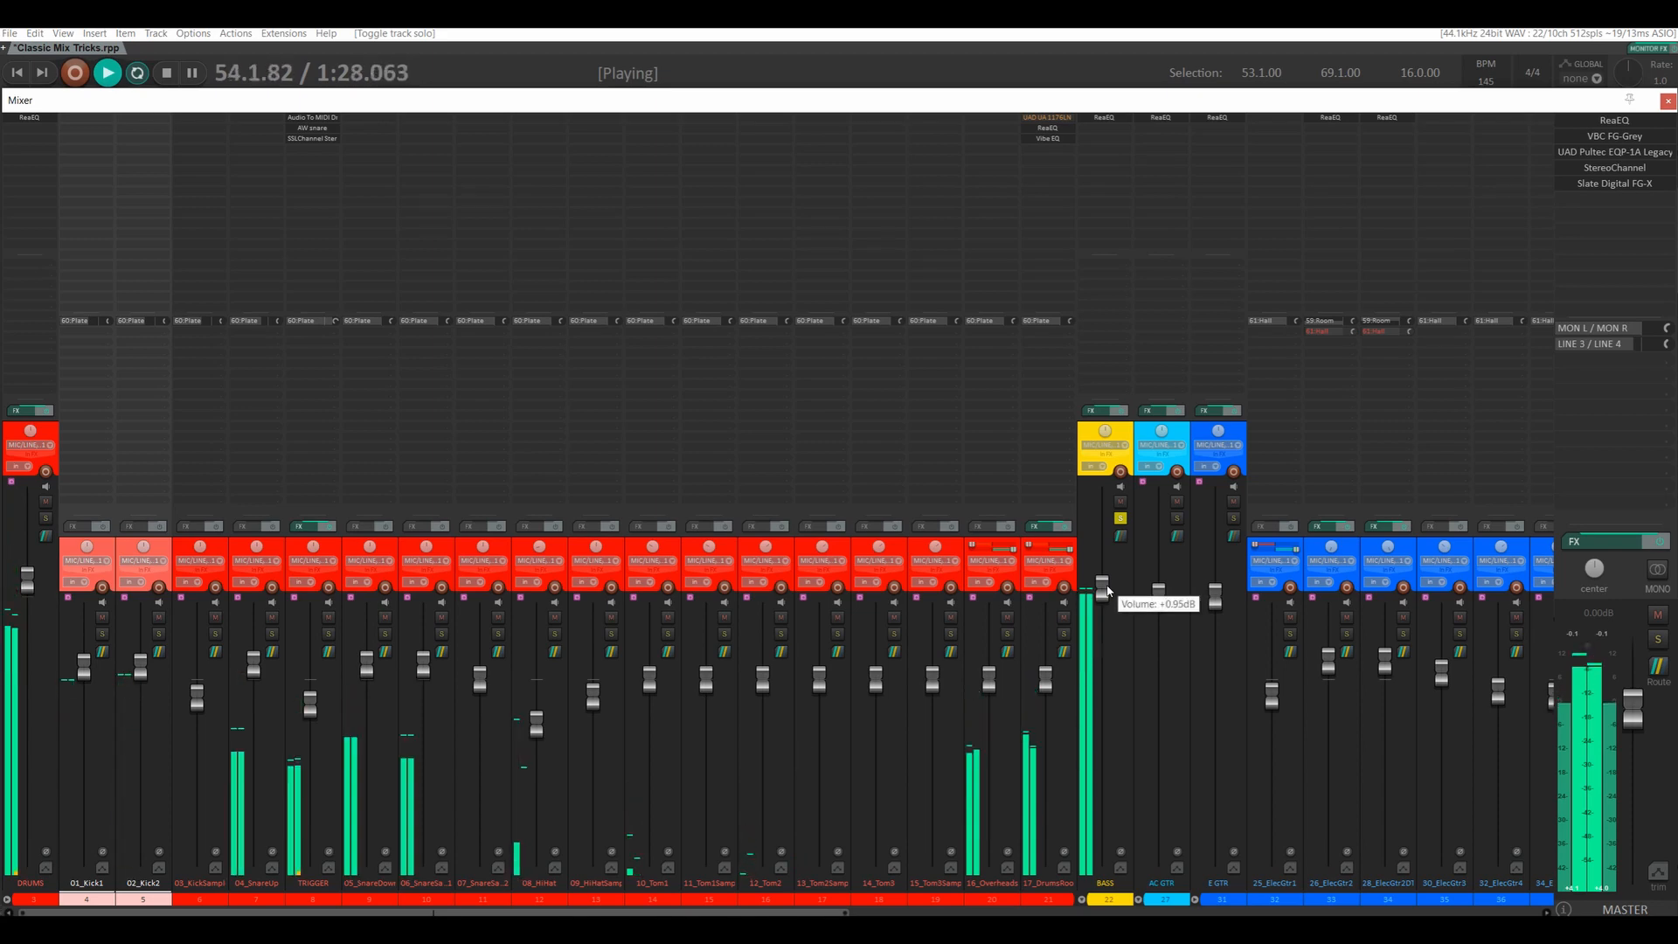
- Pull the BASS fader fully down, raise it by ear to about +0.72 dB during playback, and unsolo the track
key(space)
scroll(1103, 605, down, 4)
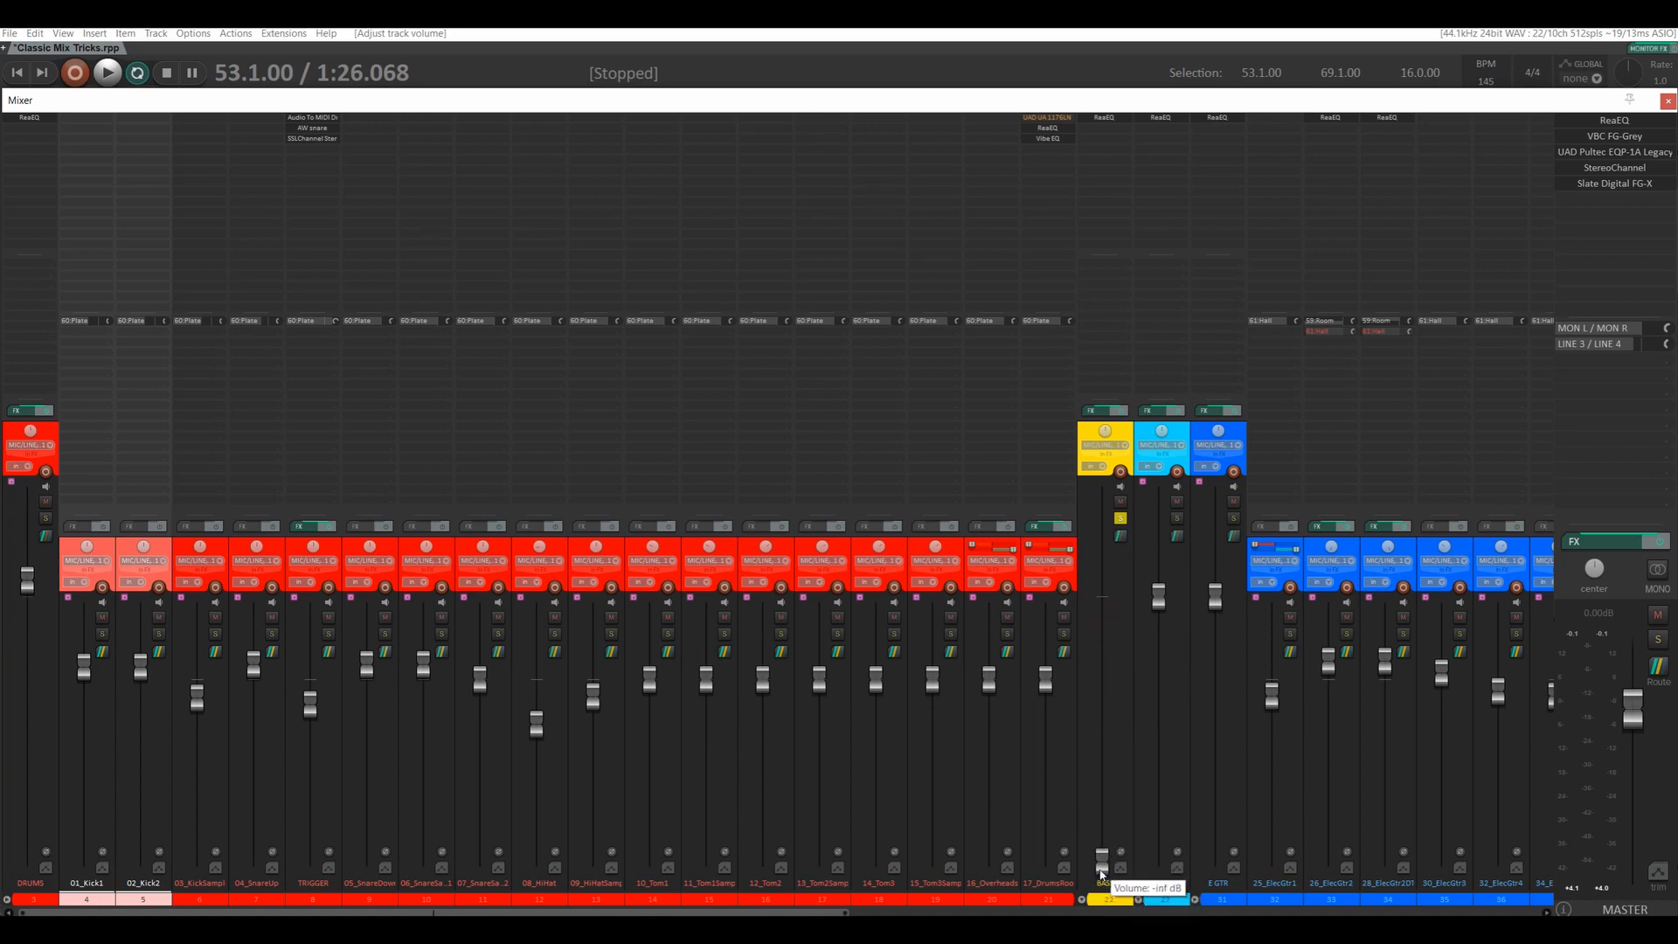
key(space)
drag(1101, 871, 1116, 607)
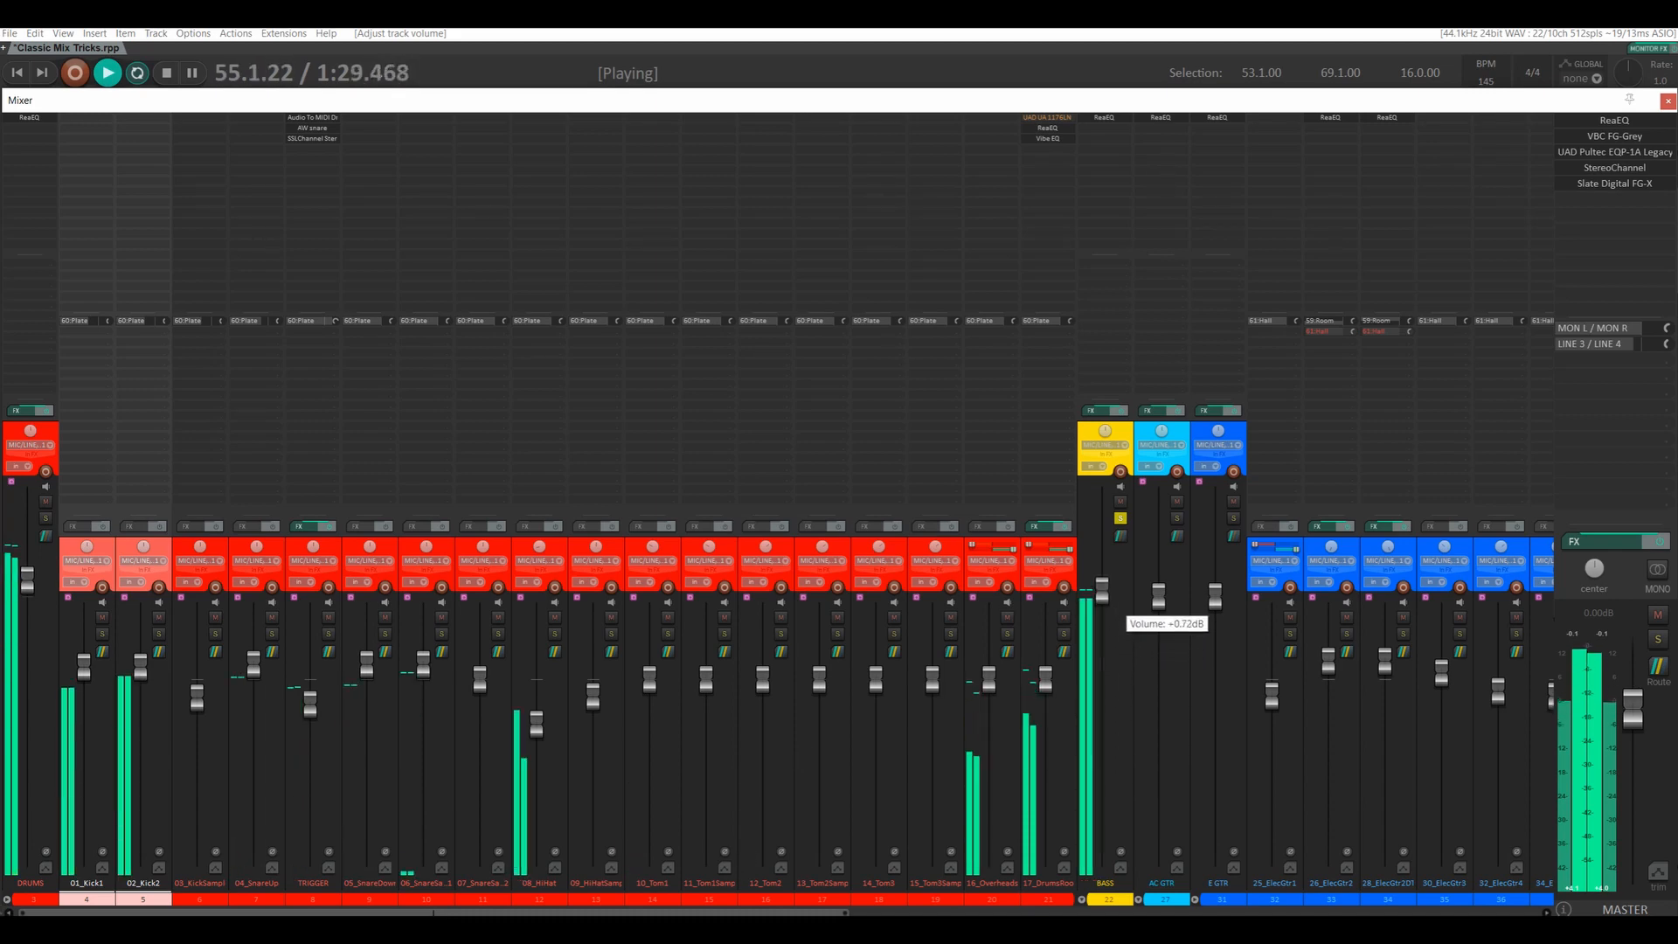
click(1121, 519)
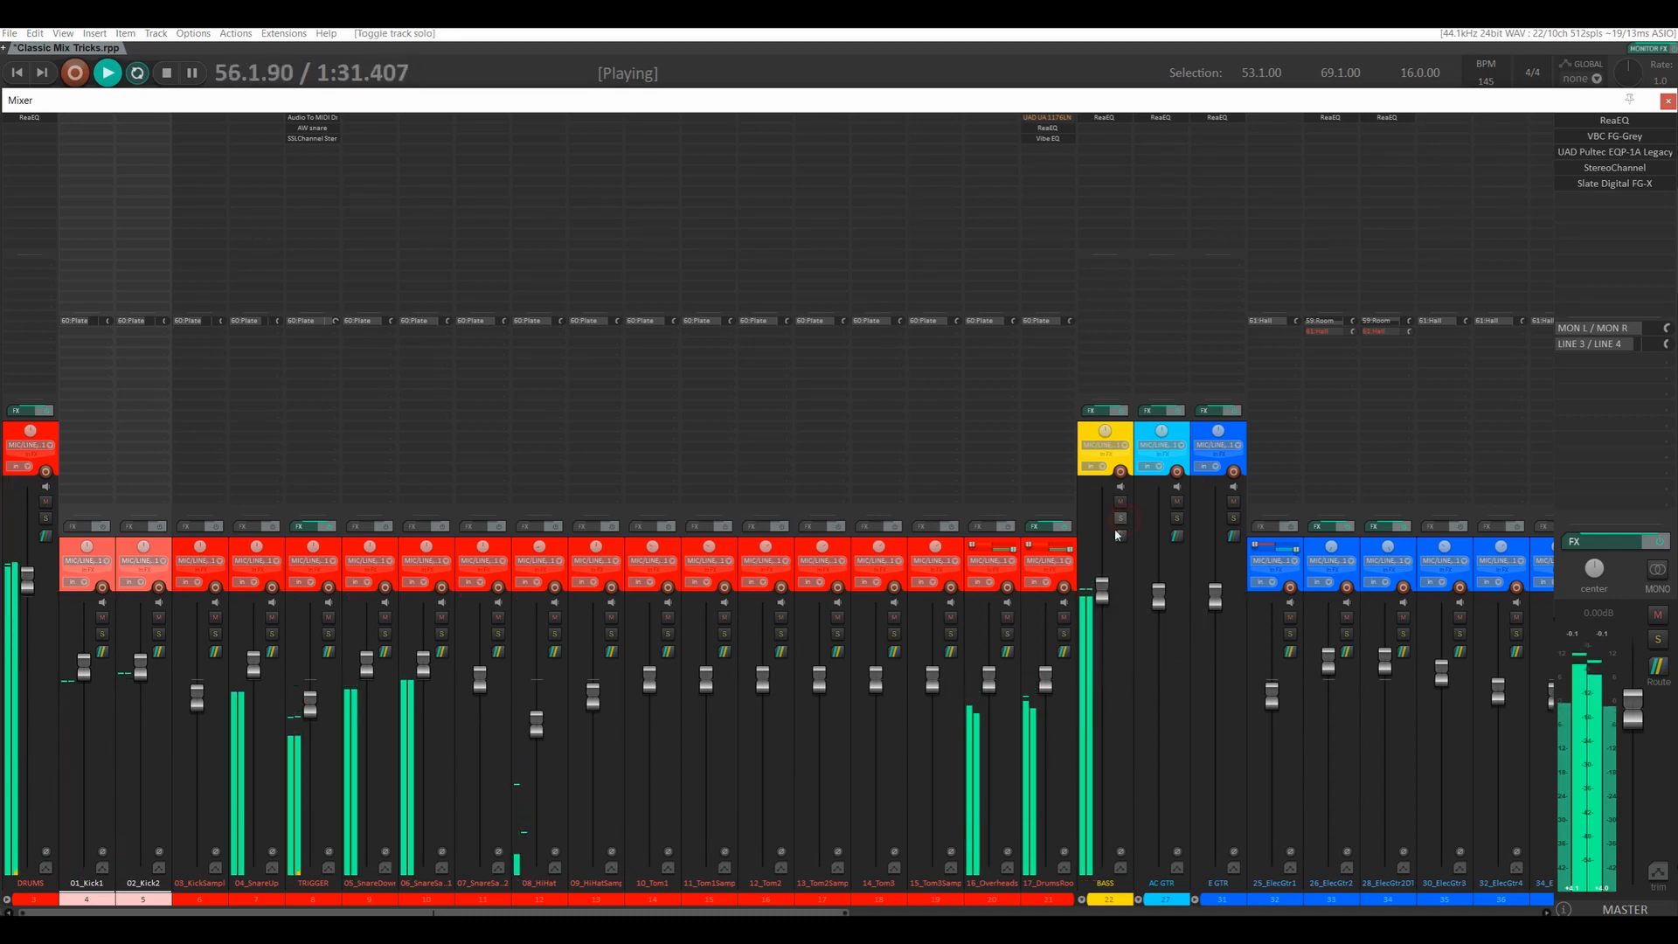
key(space)
- Find the action "Options: Solo in front" in the action list and assign it the shortcut Ctrl+Alt+O
click(235, 34)
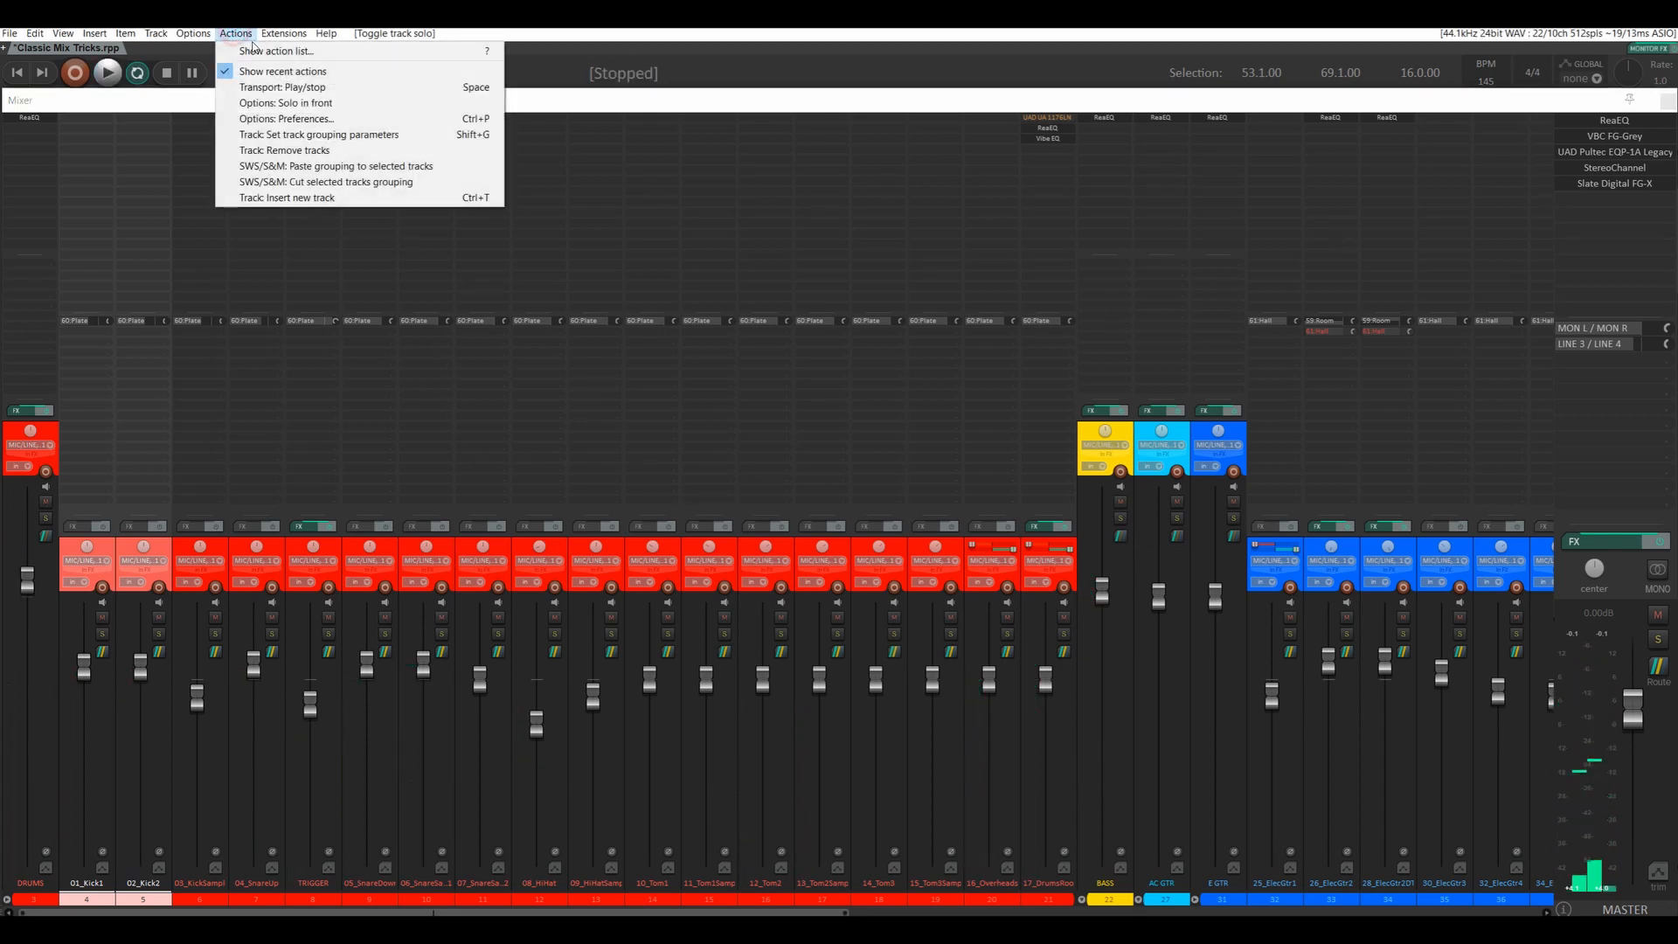
click(254, 49)
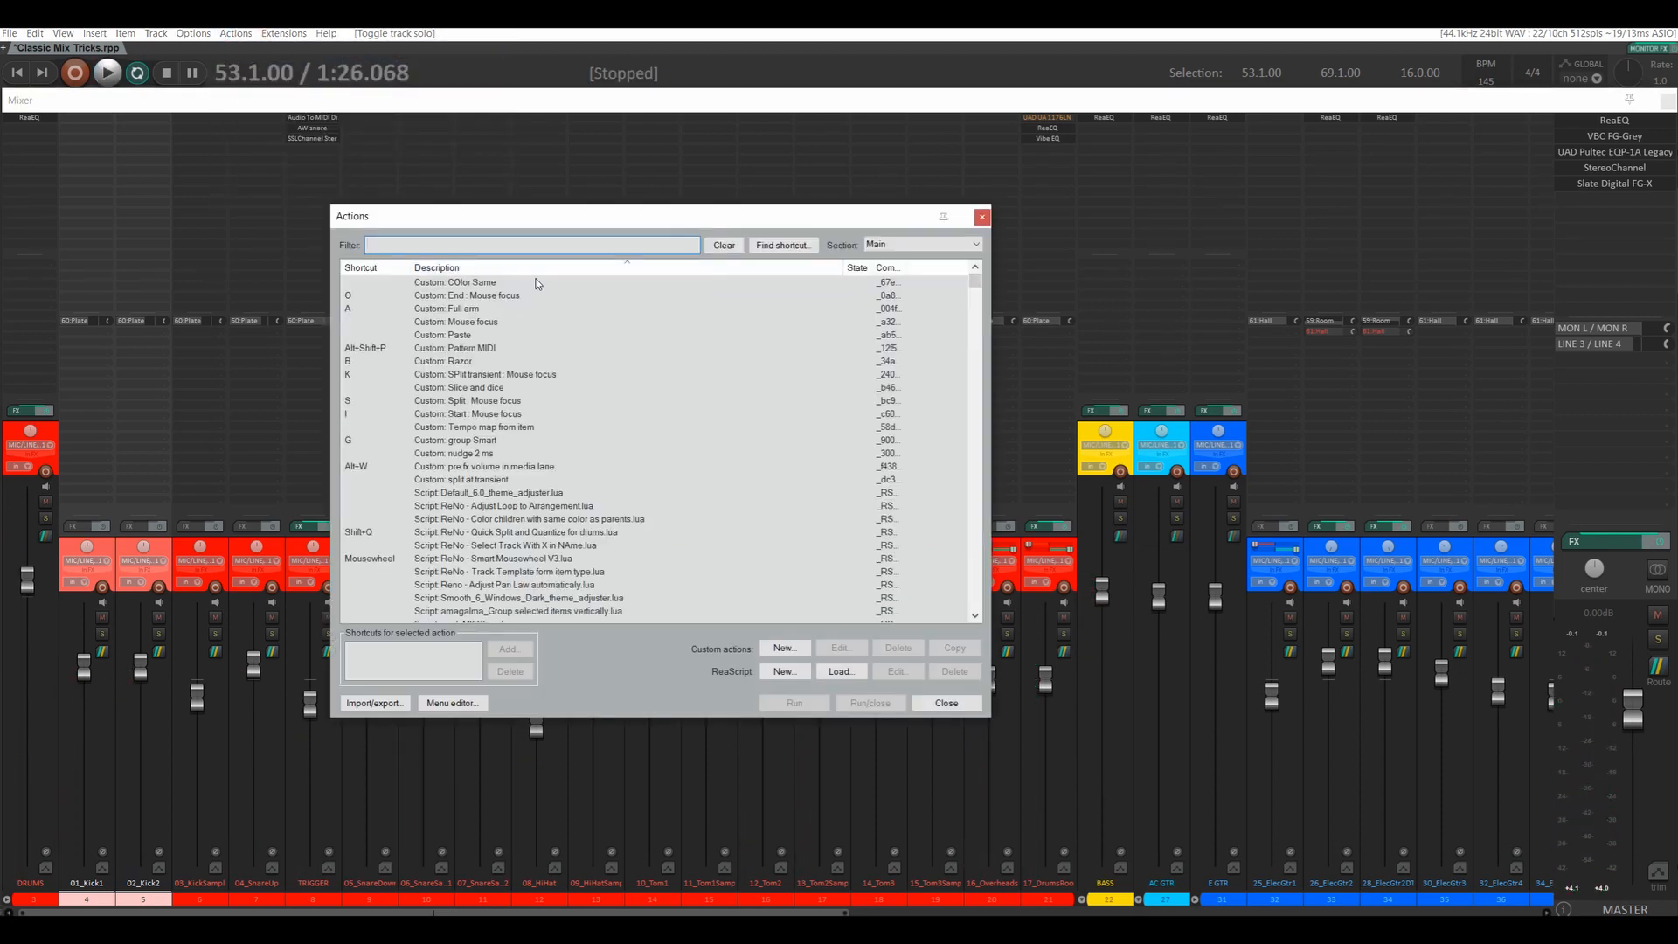
text(solo)
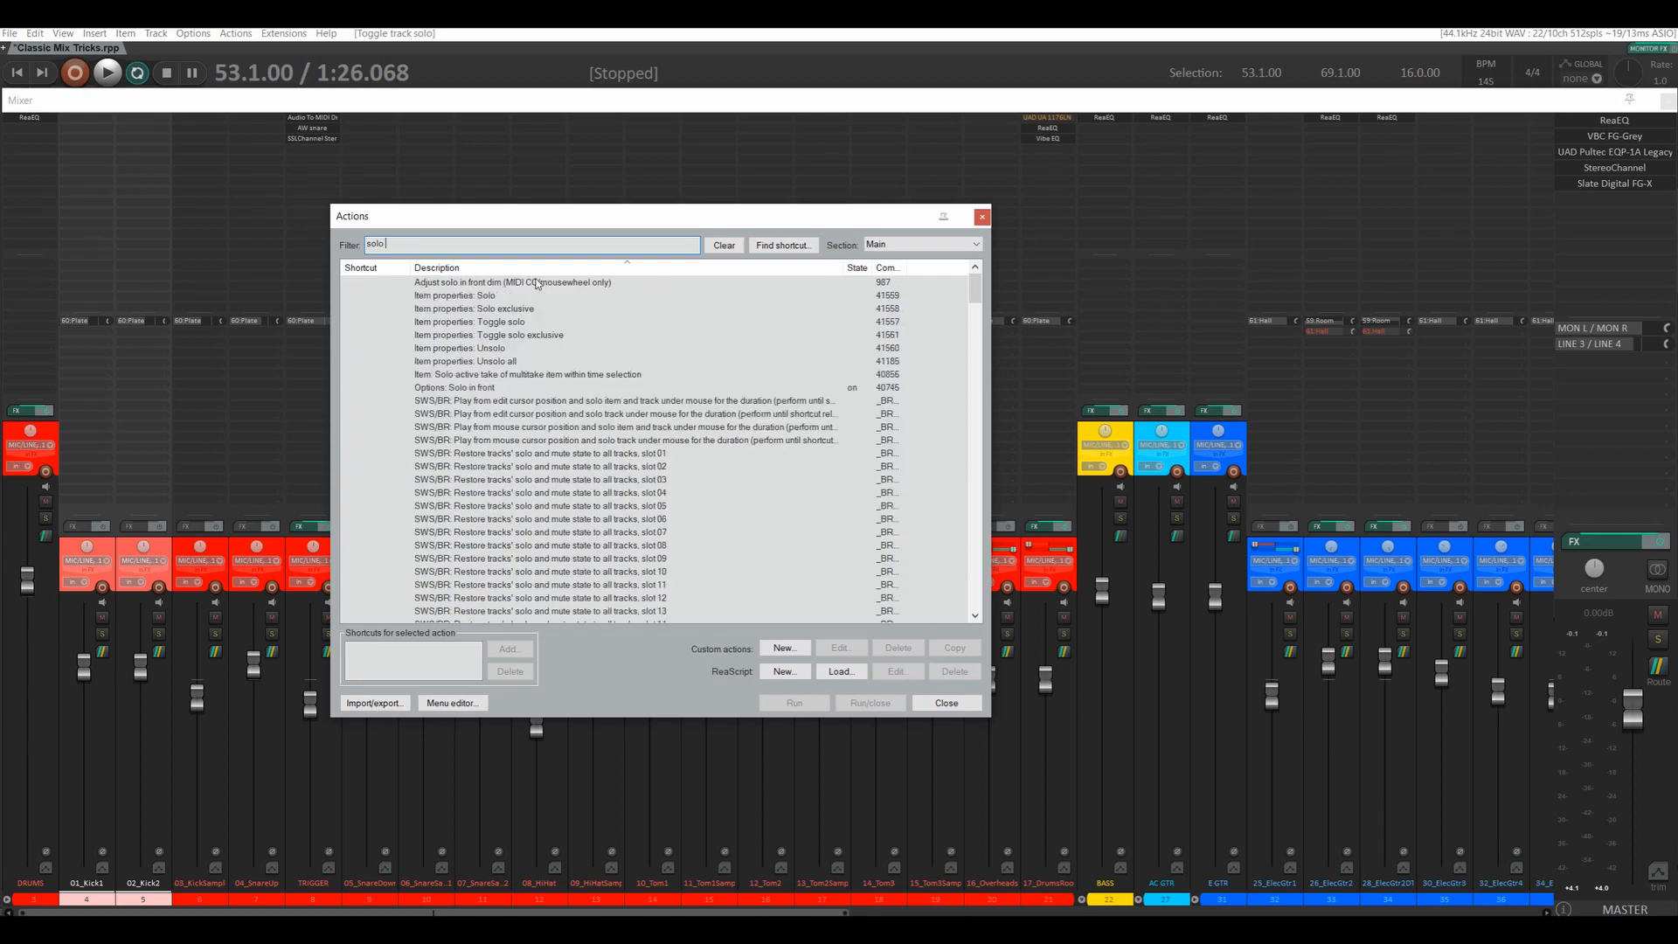
click(449, 390)
click(507, 649)
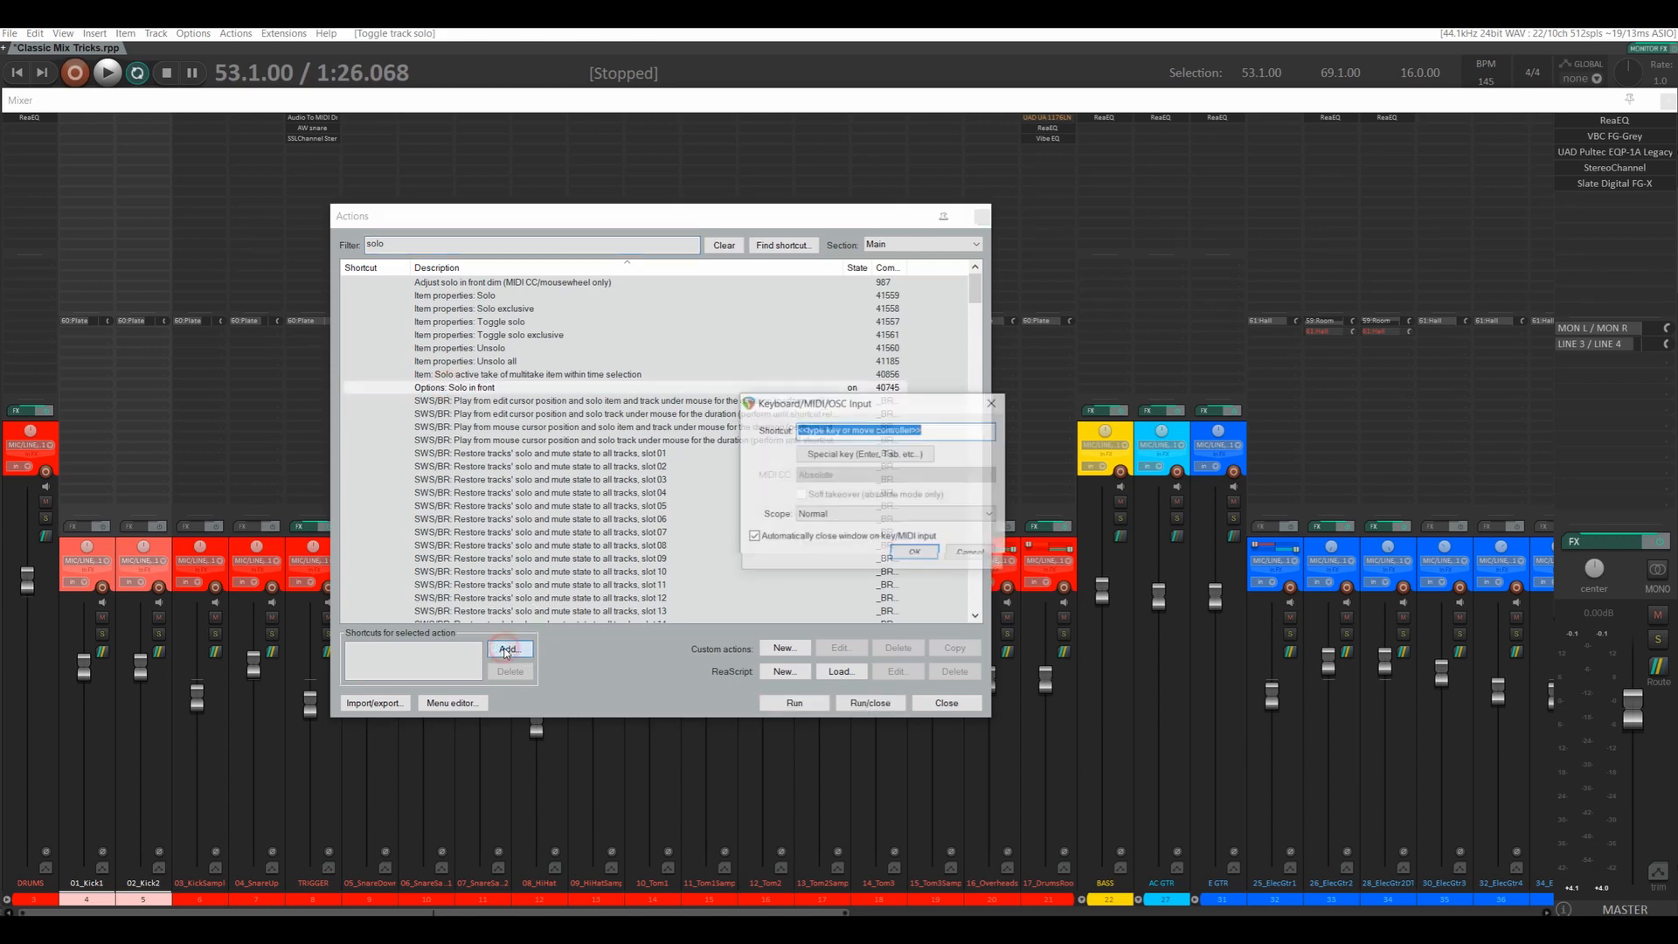
key(ctrl+alt+o)
key(Return)
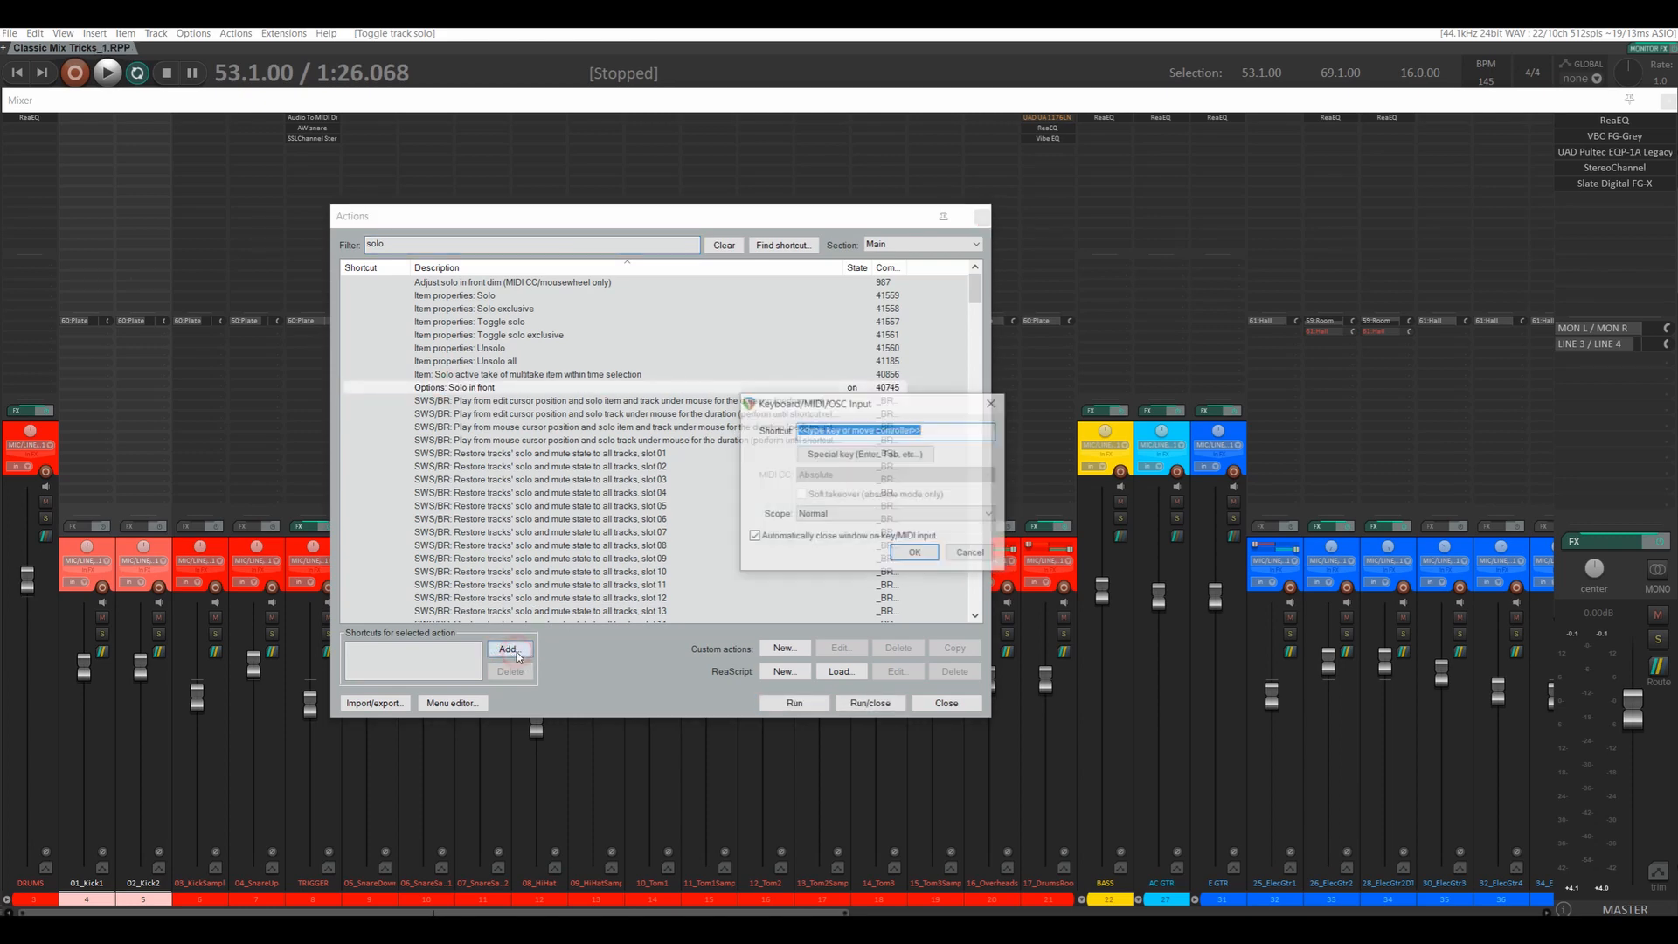
click(982, 217)
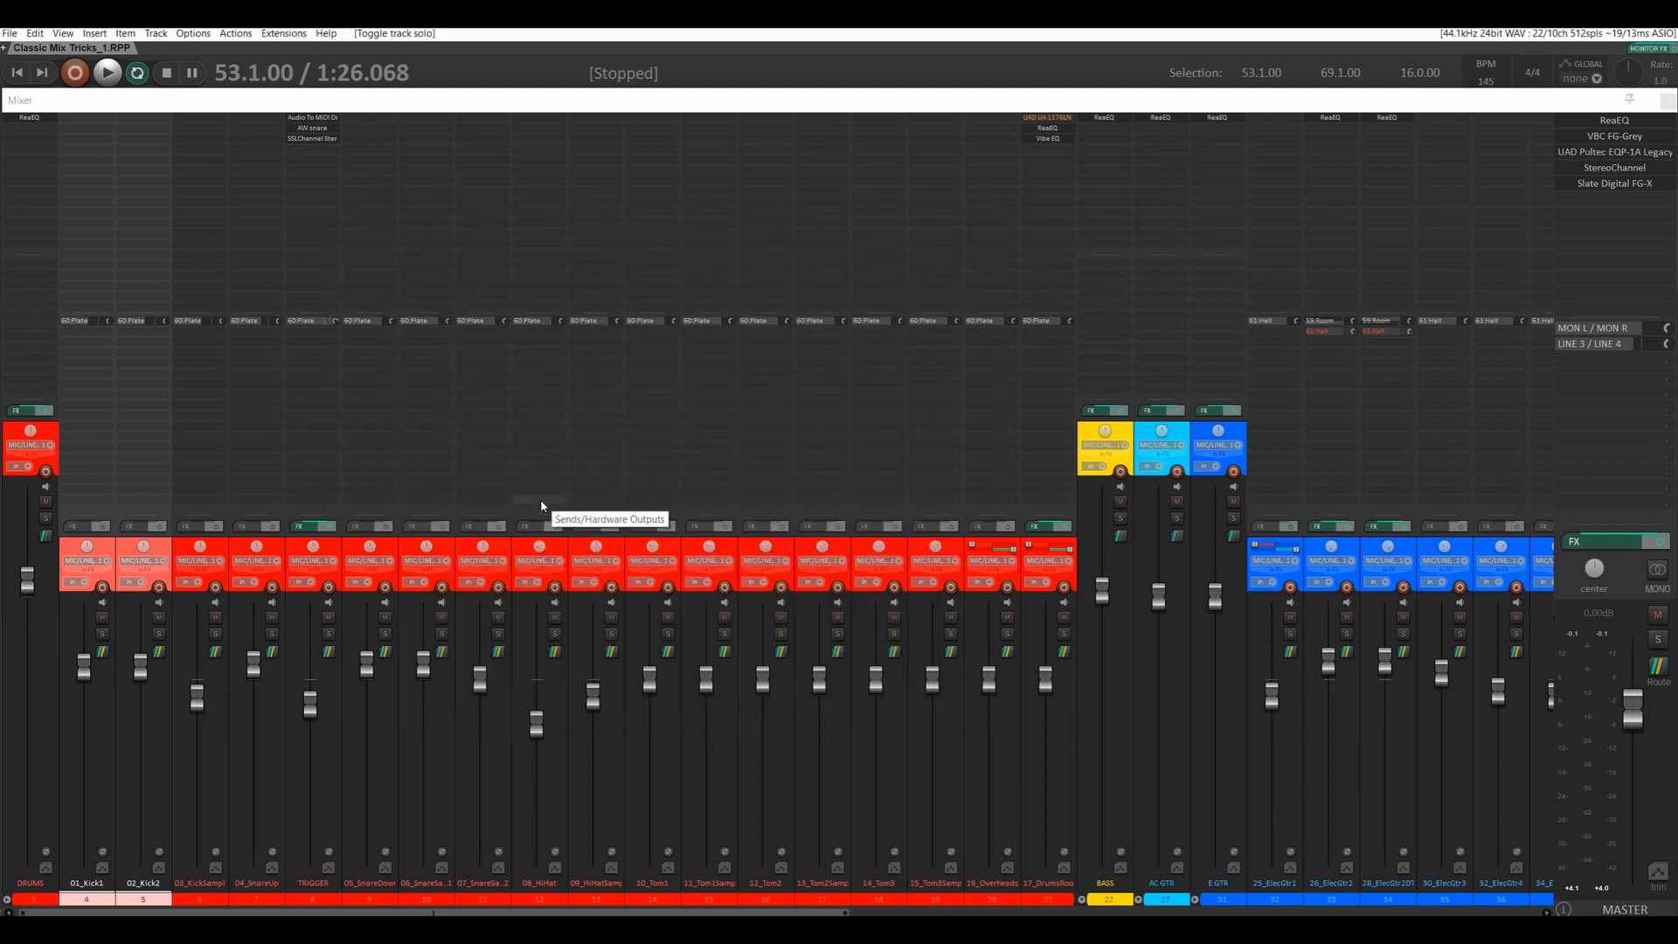
- Solo the BASS track and compare it during playback with Solo in front switched off and on again
click(1116, 519)
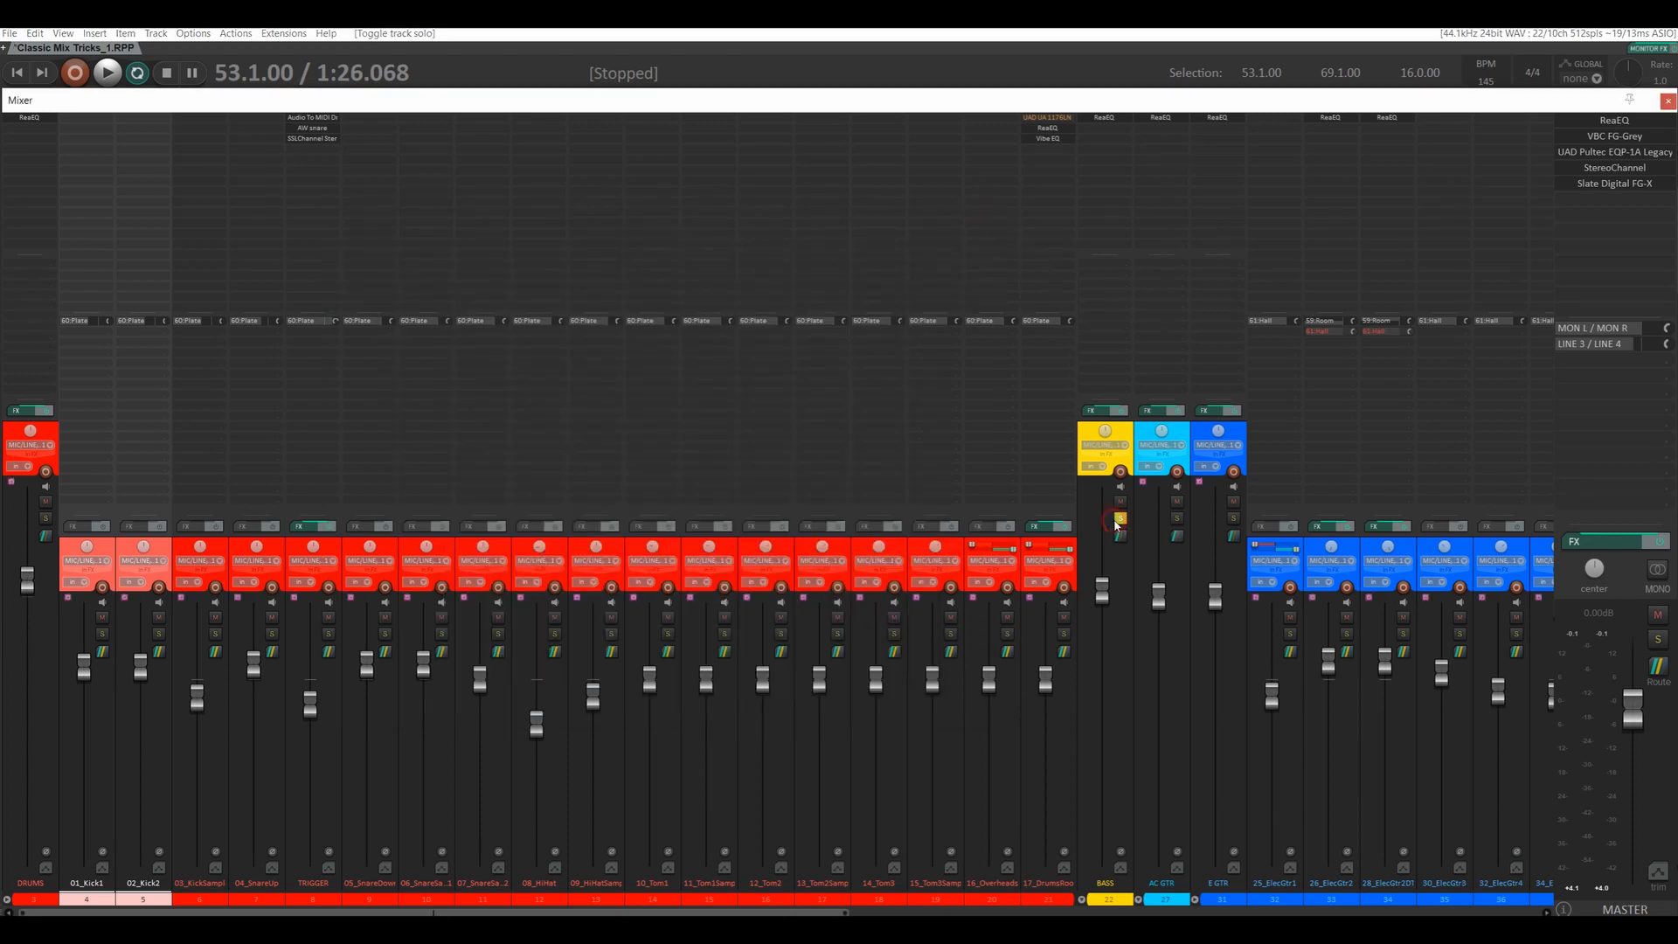
key(space)
key(space)
key(space)
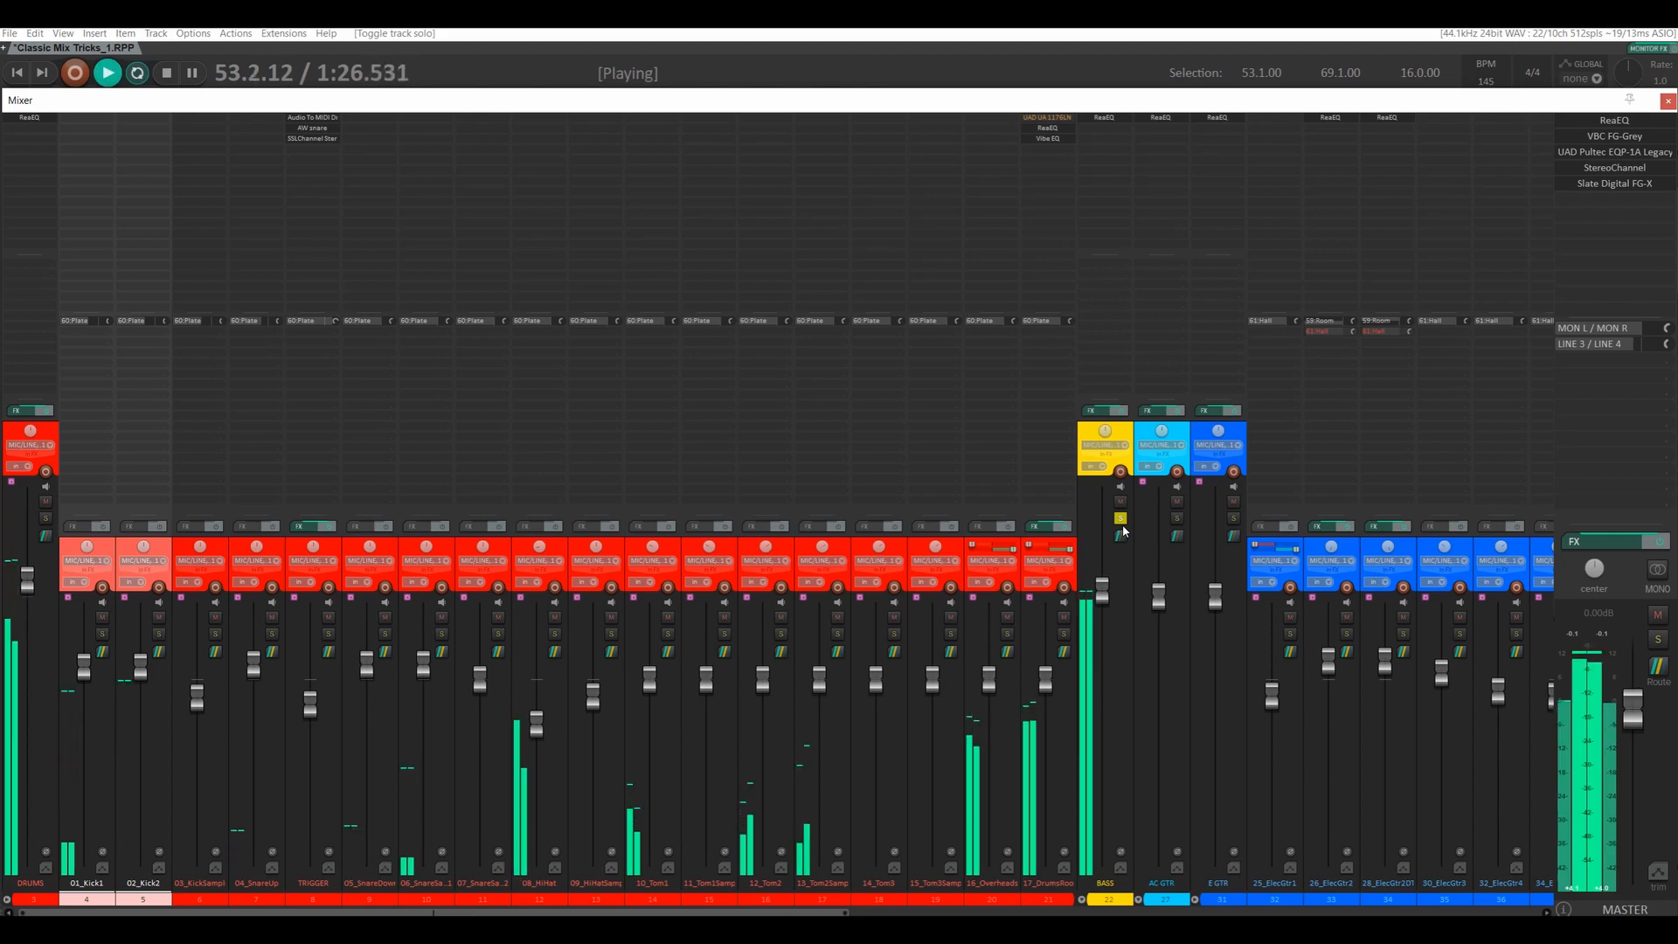
key(ctrl+alt+o)
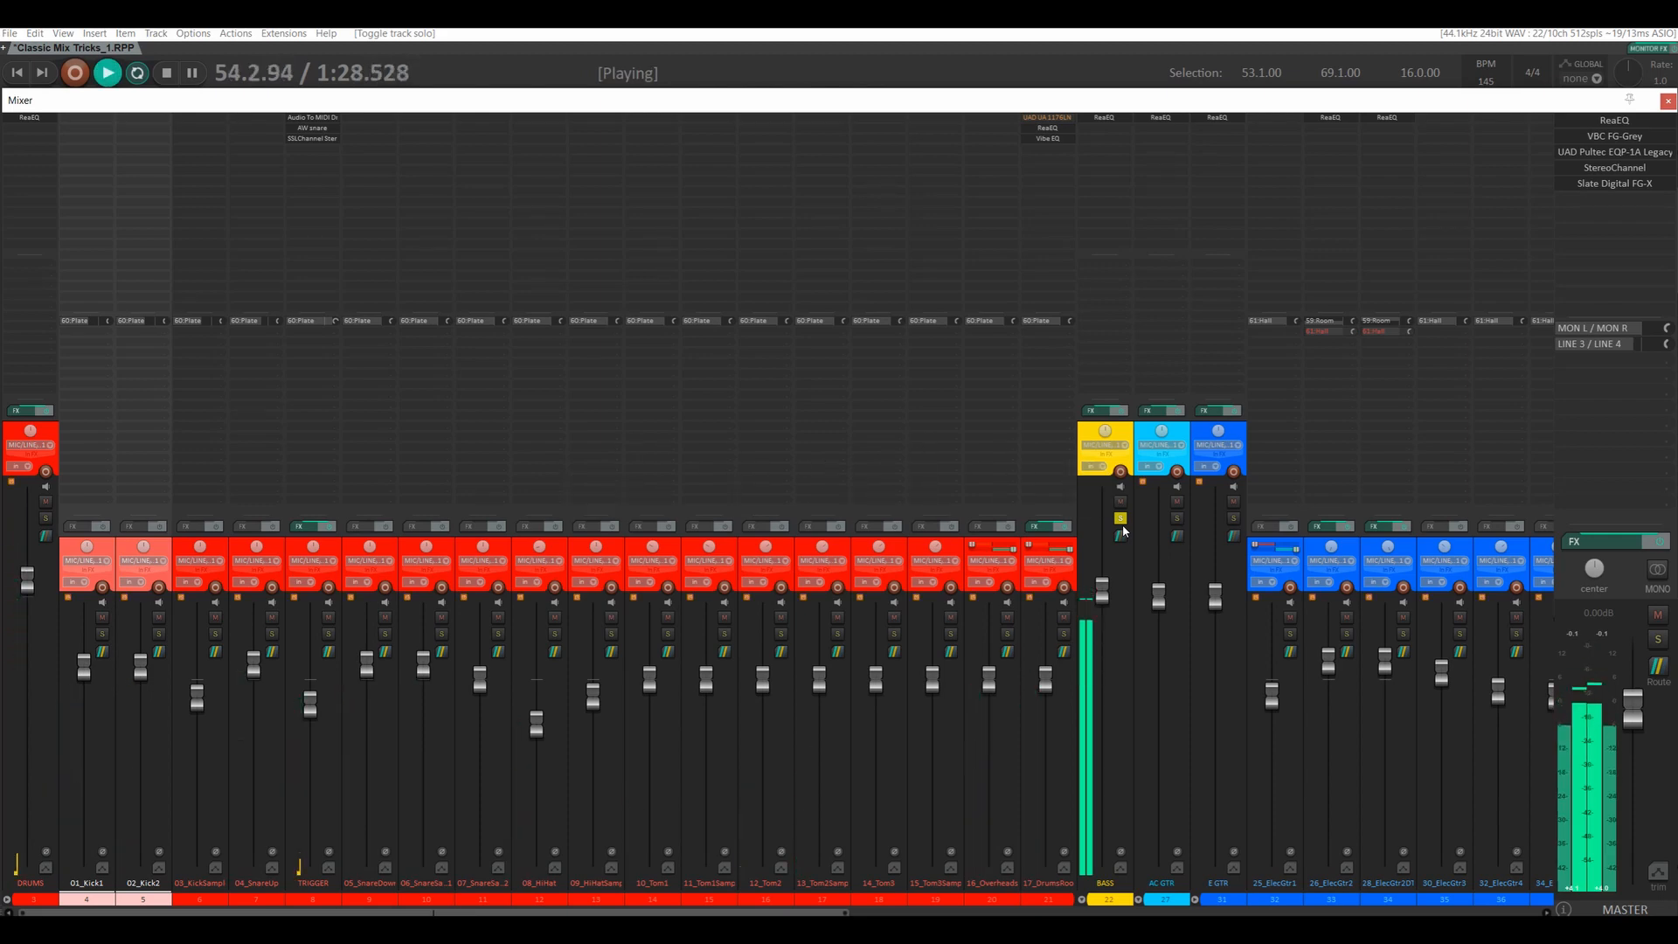
key(ctrl+alt+o)
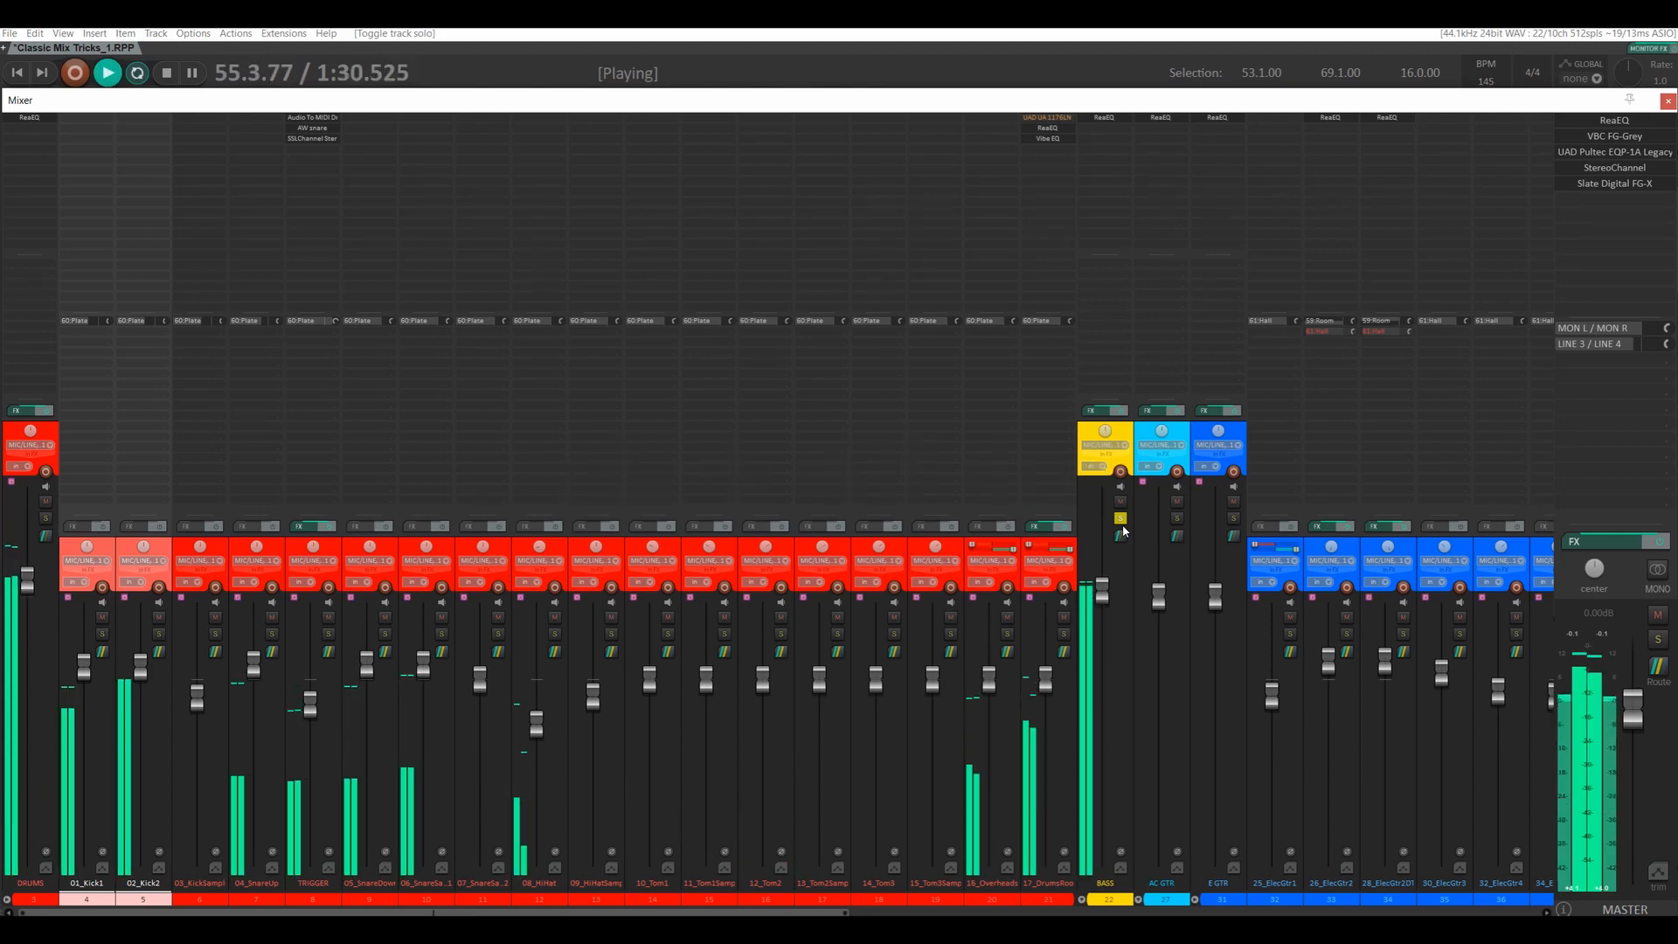